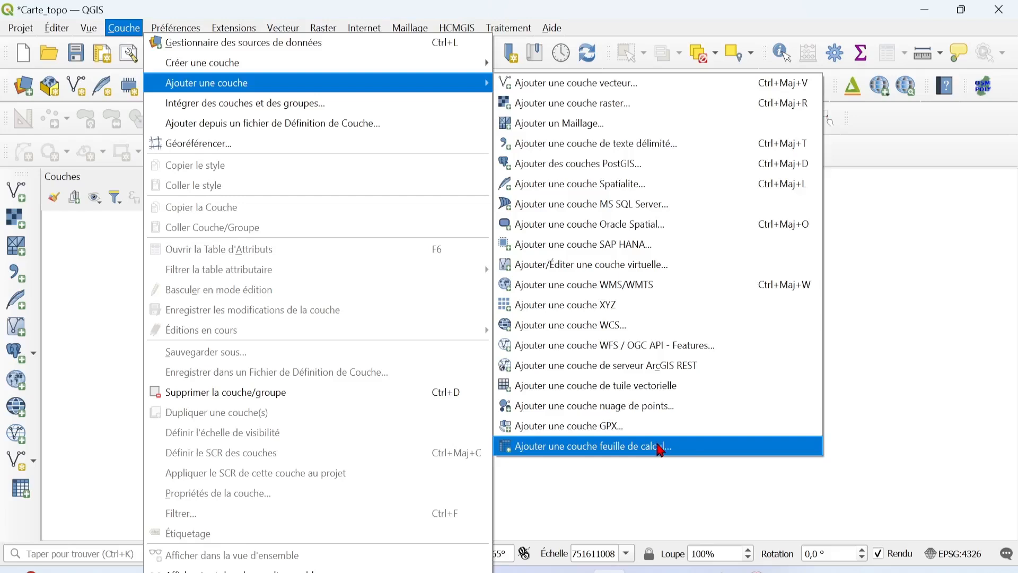
Start a new spreadsheet layer and load Point.xlsx from the Desktop as its source file
{"action": "left_click", "coordinate": [692, 449]}
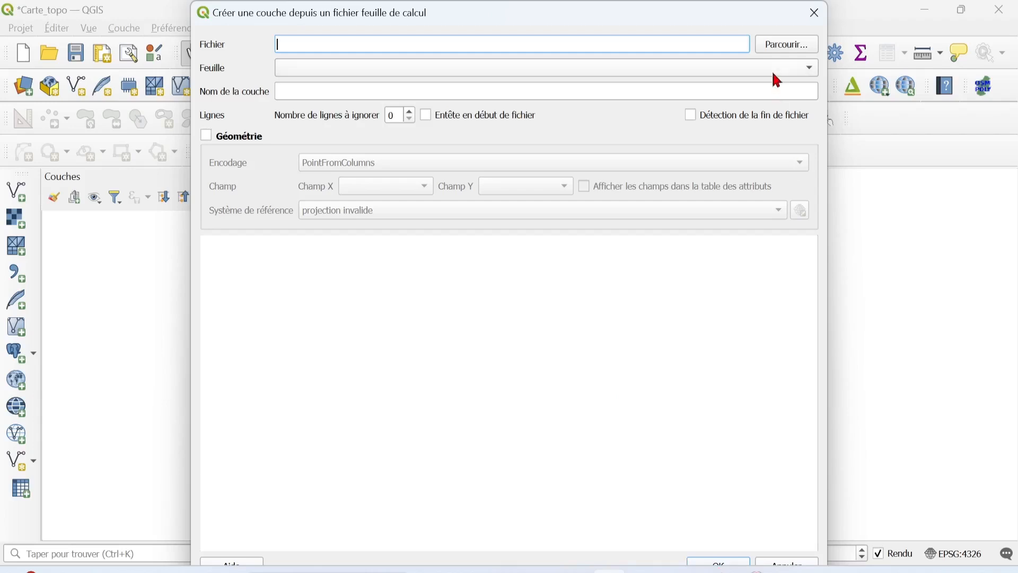
{"action": "left_click", "coordinate": [789, 48]}
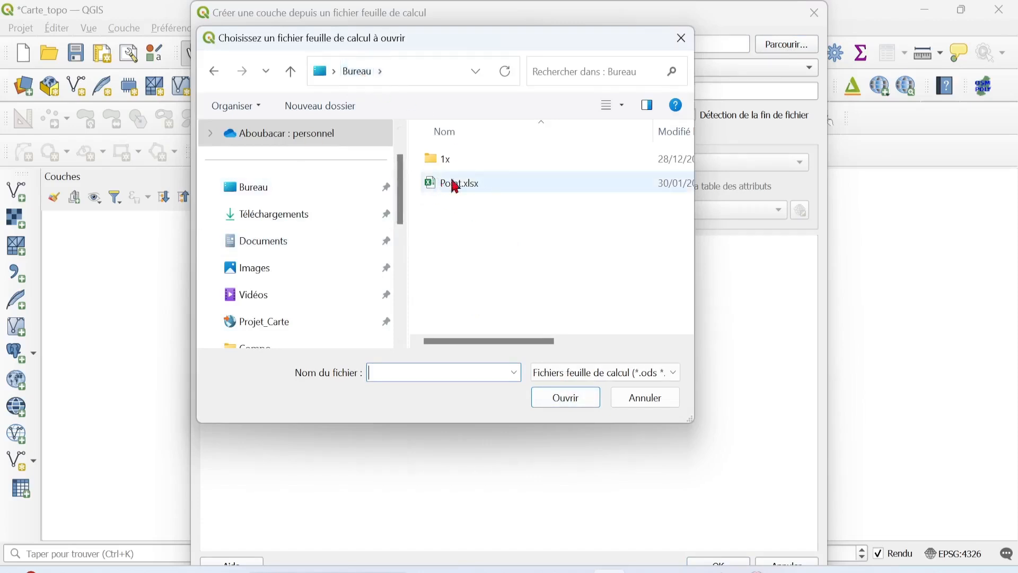
{"action": "left_click", "coordinate": [489, 186]}
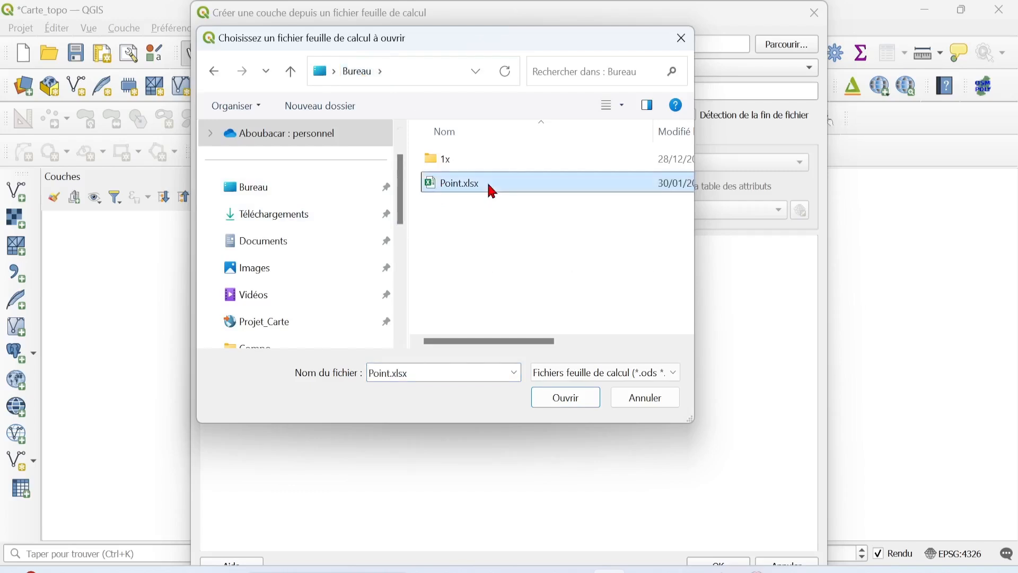
{"action": "left_click", "coordinate": [565, 403]}
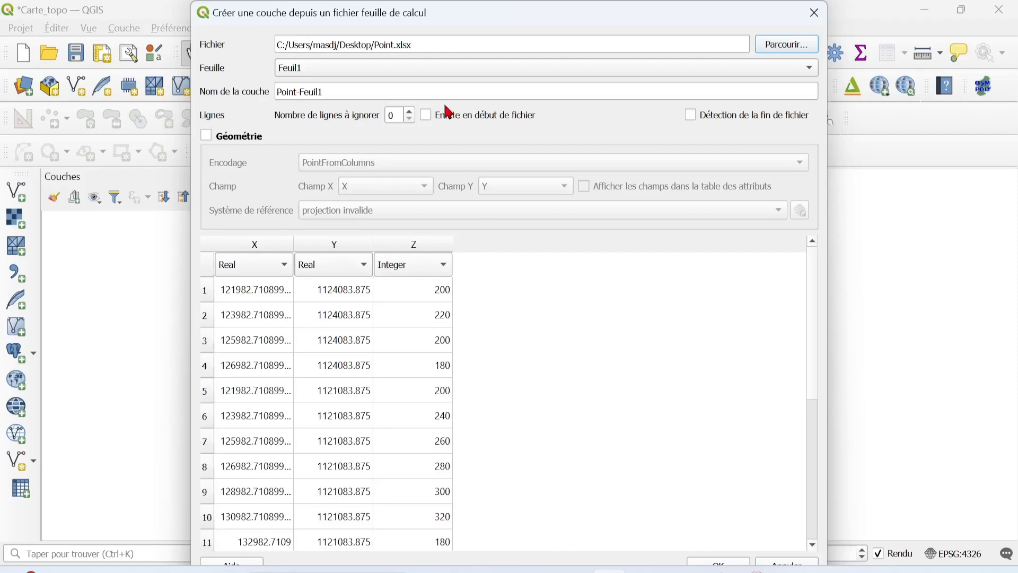
Enable geometry with X and Y as coordinate fields, show those fields in the attribute table, and create the layer without a header row
{"action": "left_click", "coordinate": [426, 117]}
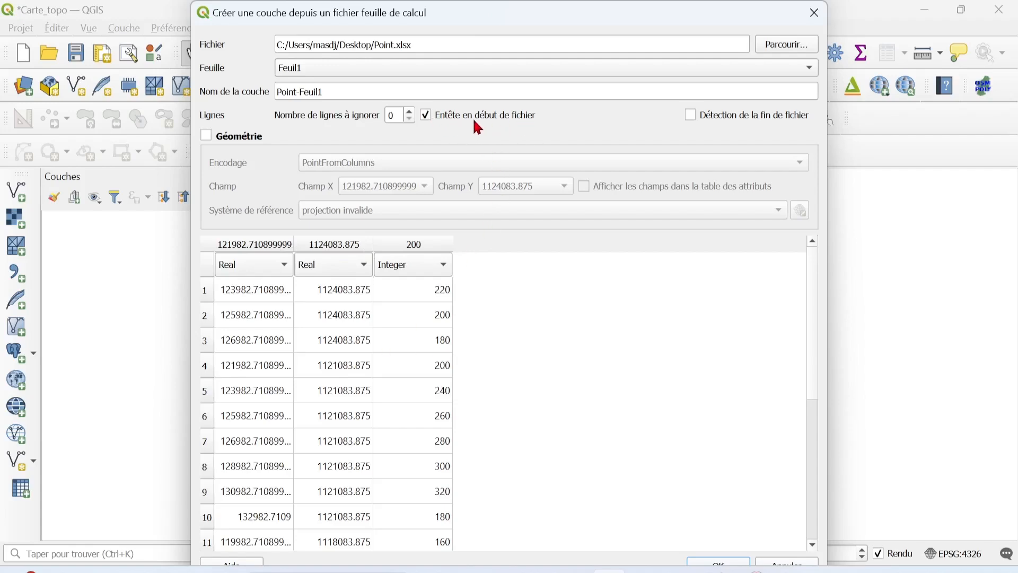
{"action": "left_click", "coordinate": [428, 119]}
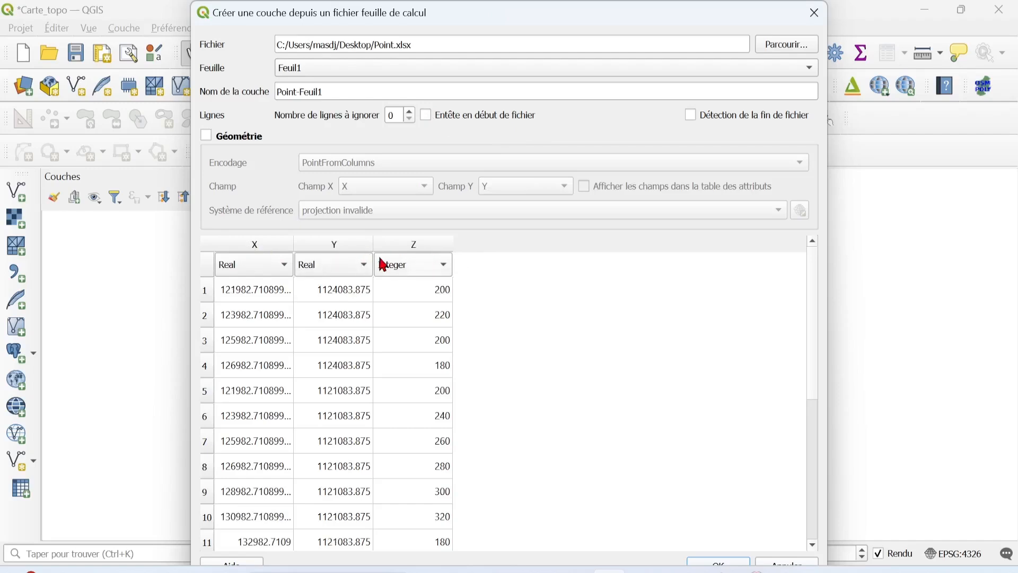
{"action": "left_click", "coordinate": [206, 137]}
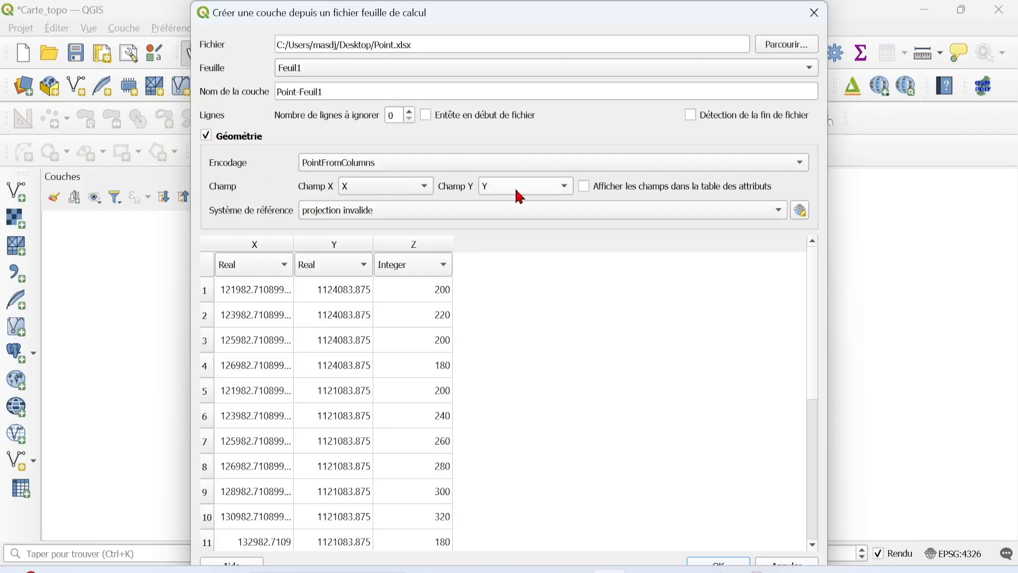
{"action": "left_click", "coordinate": [427, 187]}
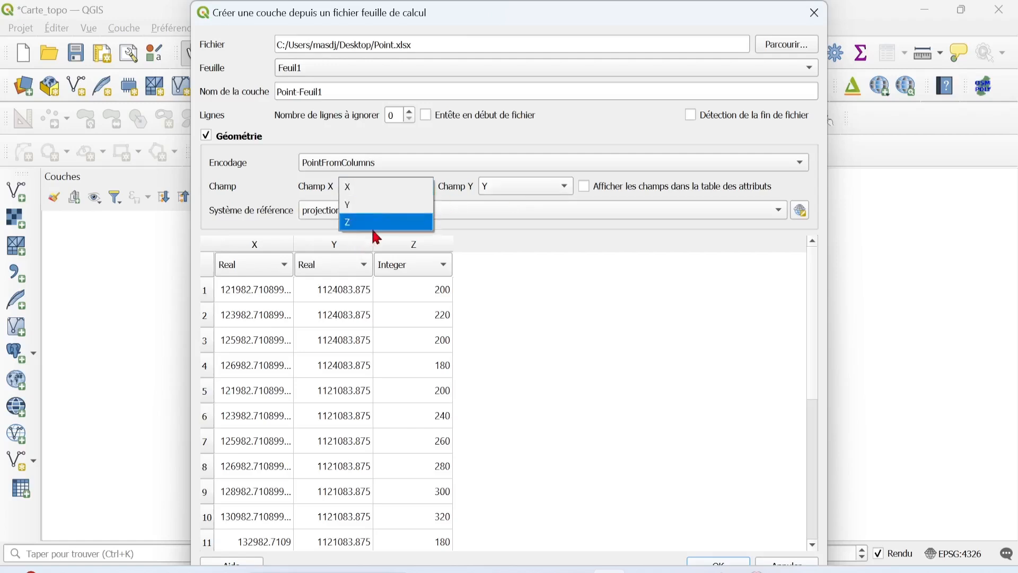
{"action": "left_click", "coordinate": [321, 194]}
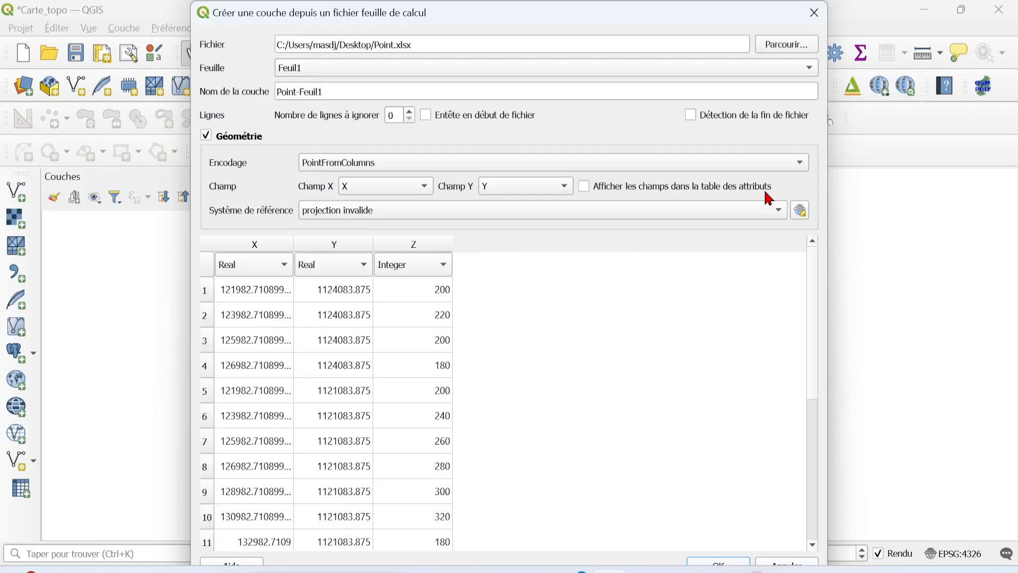
{"action": "left_click", "coordinate": [584, 187]}
{"action": "left_click_drag", "start_coordinate": [561, 7], "coordinate": [523, 107]}
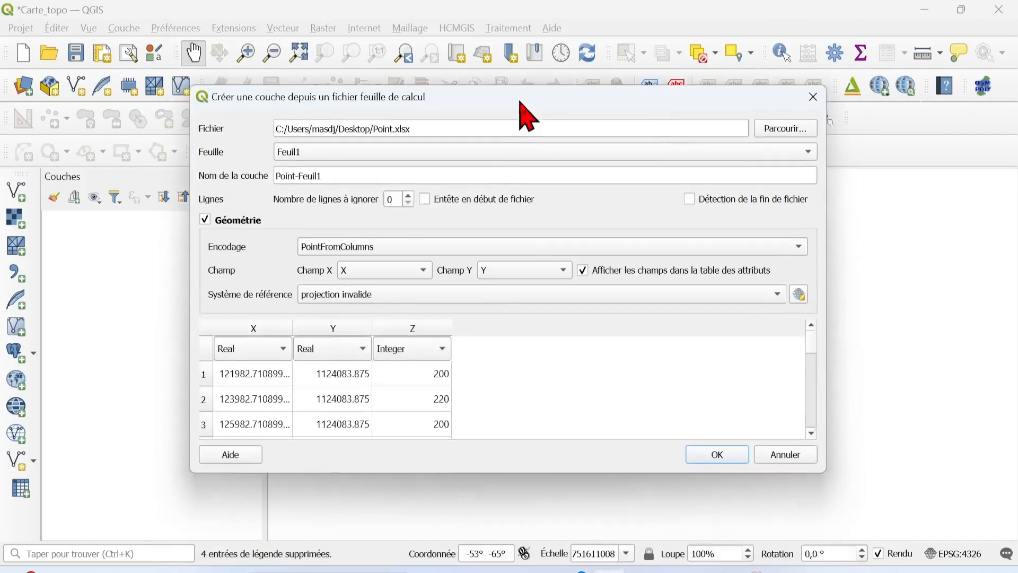
{"action": "left_click", "coordinate": [707, 457]}
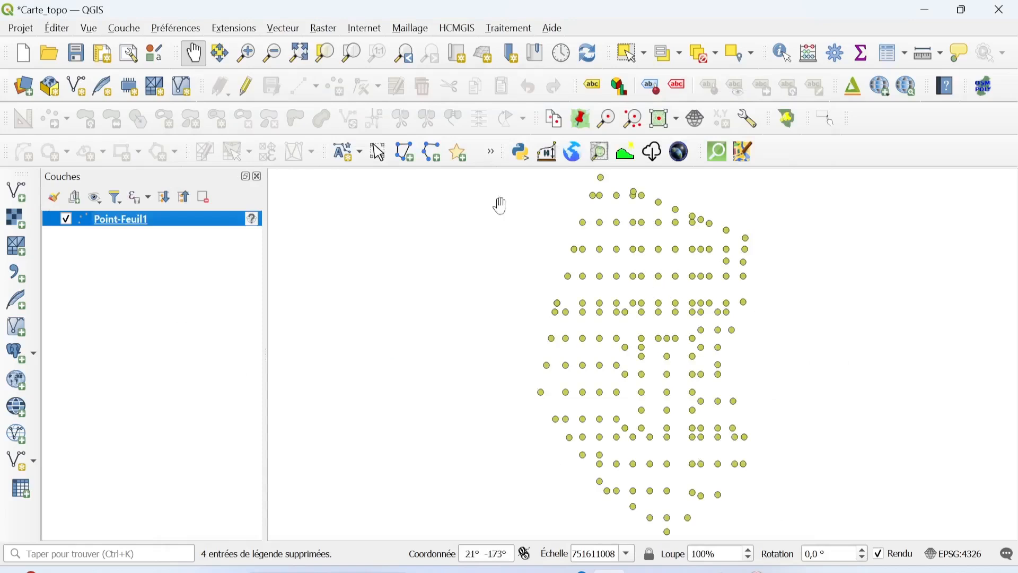
Remove the Point-Feuil1 layer and start a new spreadsheet layer from Point.xlsx on the Desktop
{"action": "left_click", "coordinate": [203, 197]}
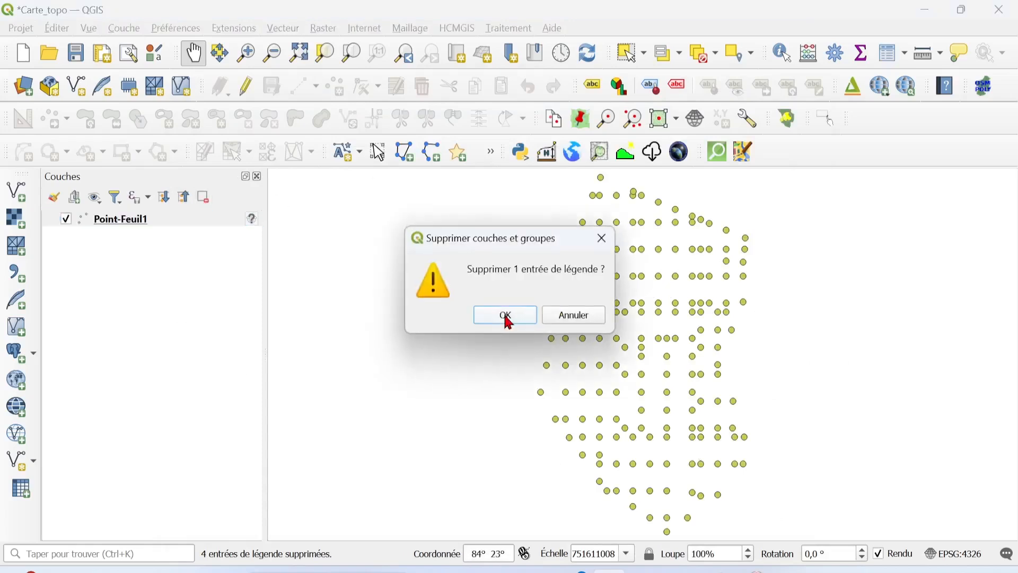
{"action": "left_click", "coordinate": [506, 316]}
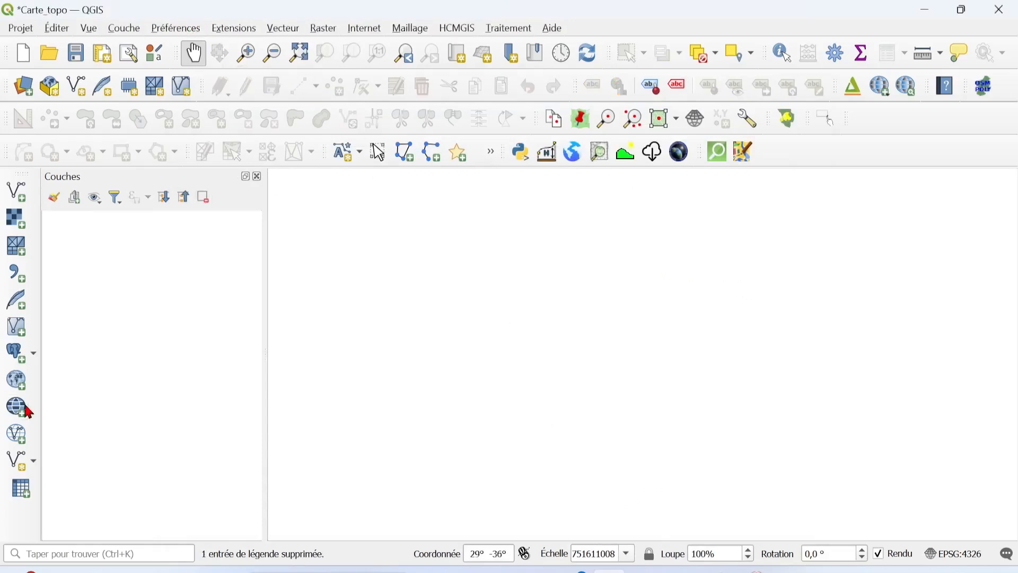
{"action": "left_click", "coordinate": [132, 35]}
{"action": "mouse_move", "coordinate": [340, 89]}
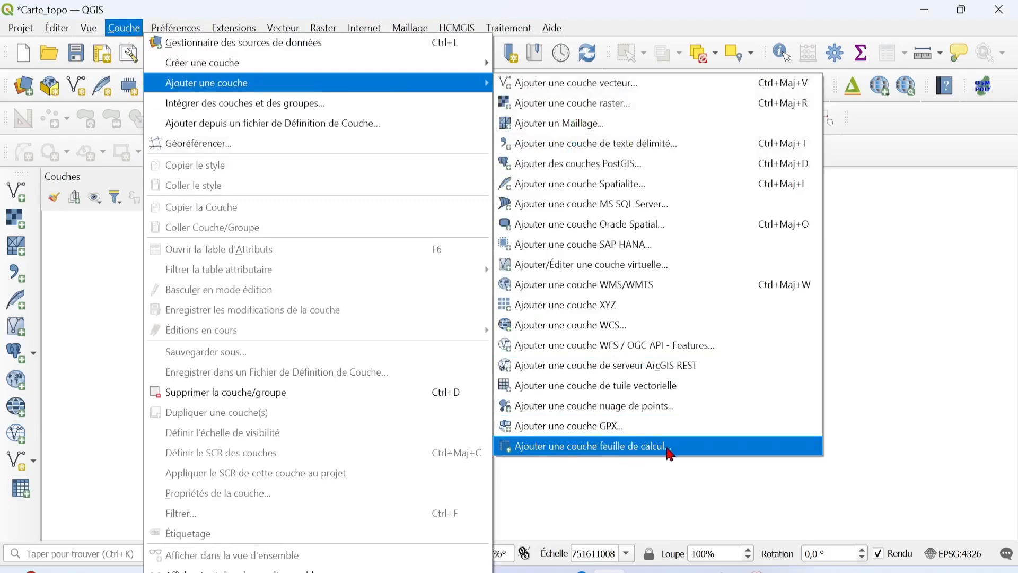
{"action": "left_click", "coordinate": [667, 448]}
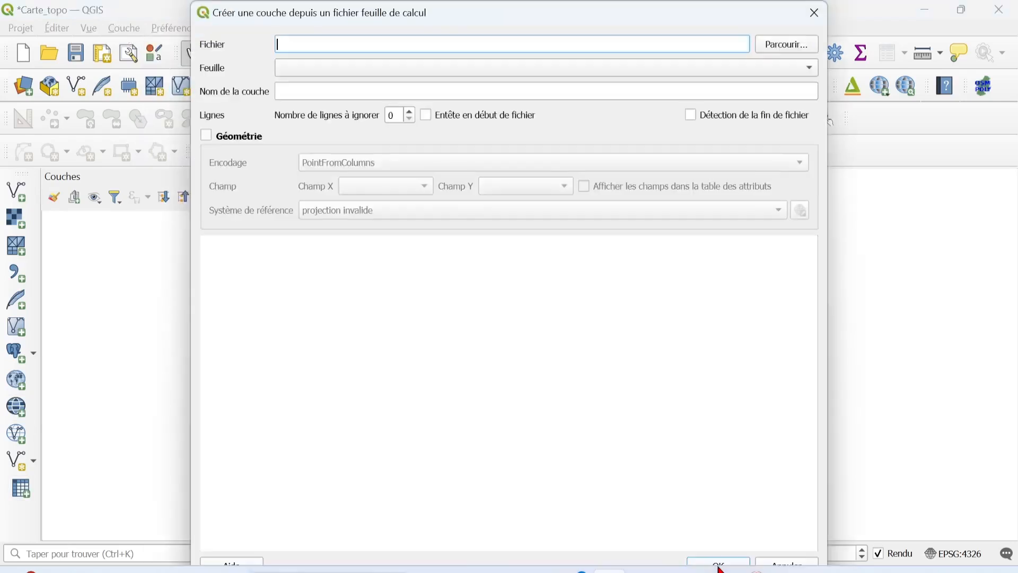
{"action": "left_click", "coordinate": [798, 48]}
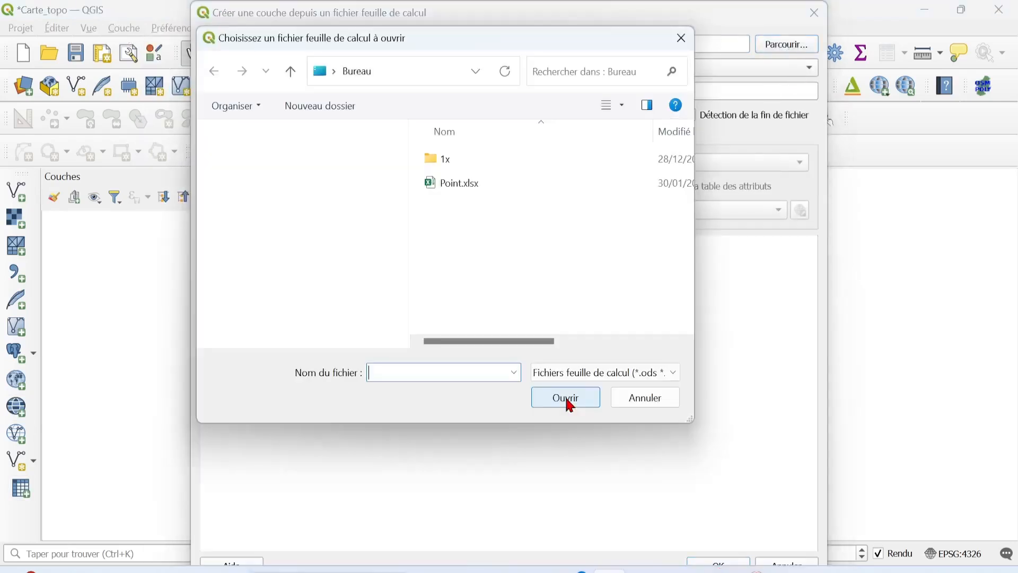
{"action": "left_click", "coordinate": [465, 189]}
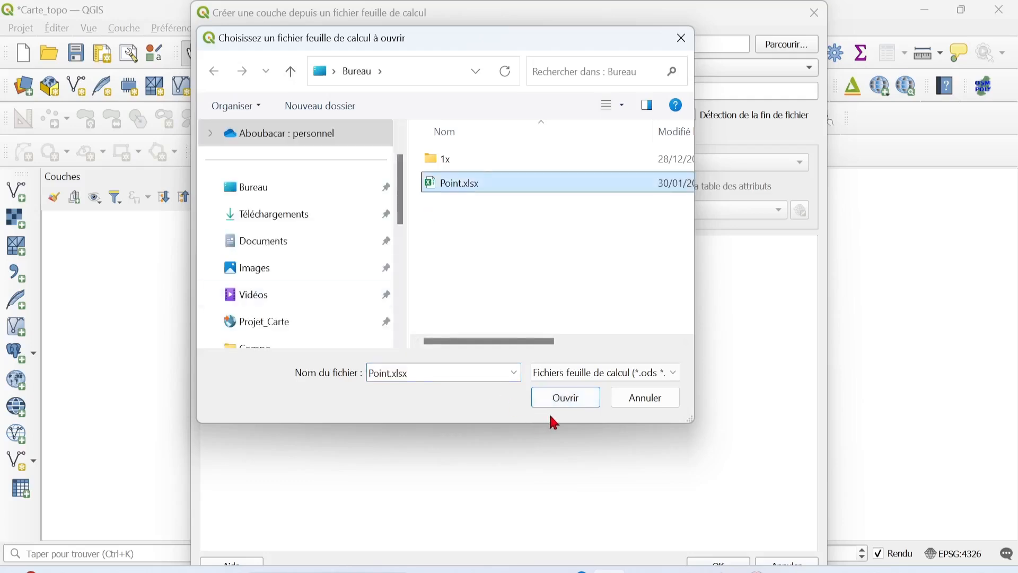
{"action": "left_click", "coordinate": [566, 398]}
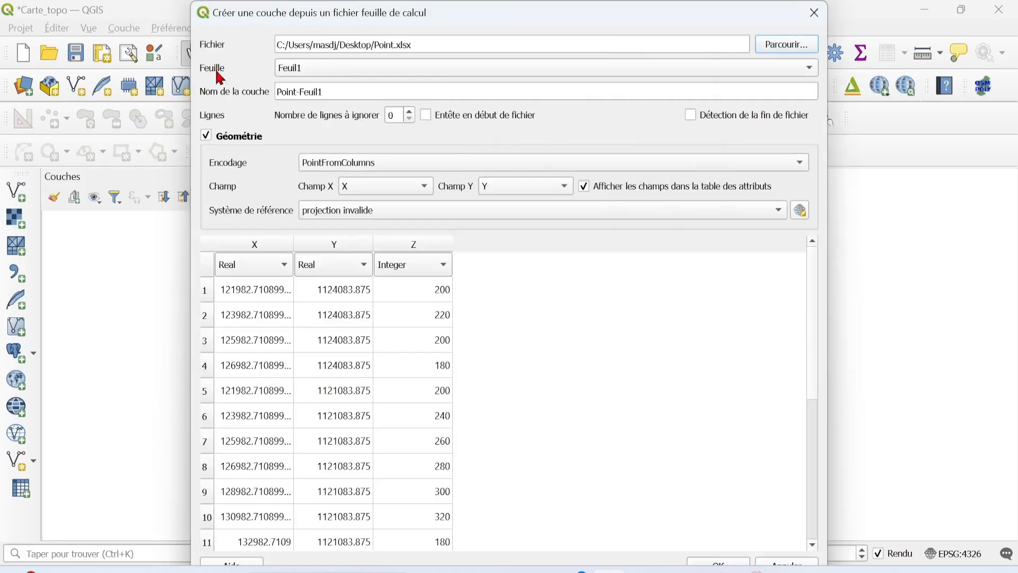
Name the new spreadsheet layer Altitude
{"action": "left_click_drag", "start_coordinate": [322, 93], "coordinate": [249, 91]}
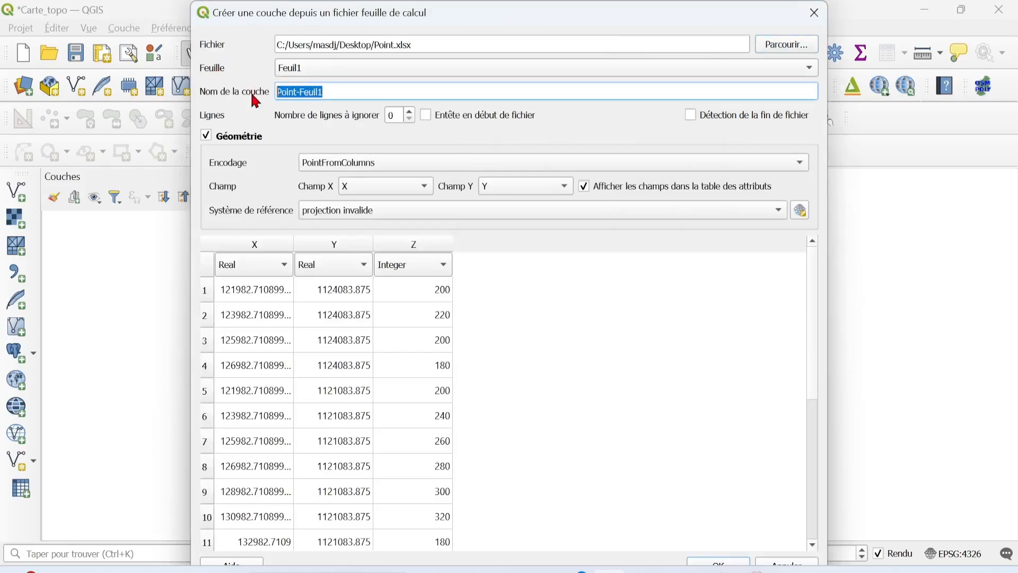
{"action": "type", "text": "A"}
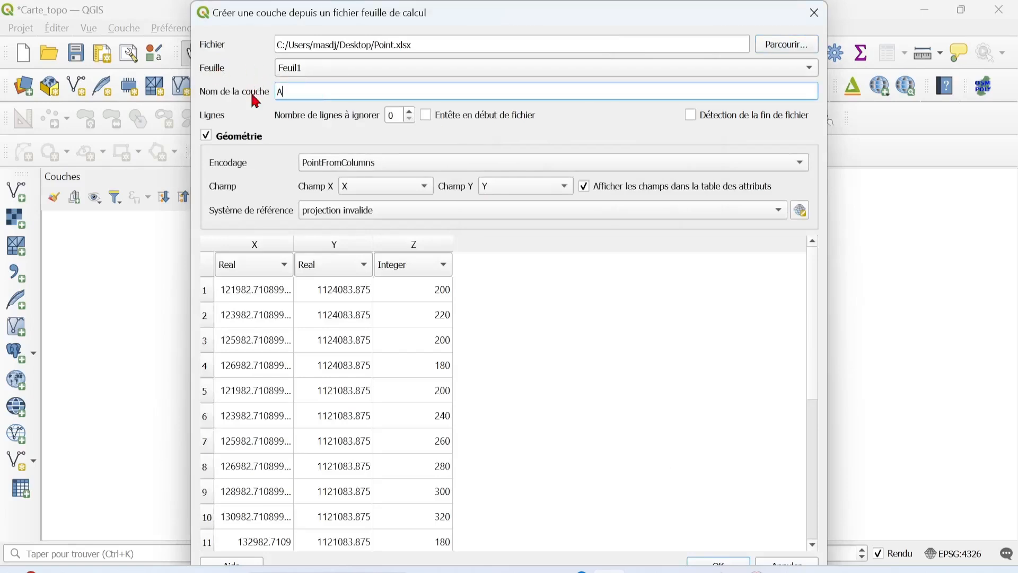
{"action": "type", "text": "ltitude"}
Set the reference system to the project CRS EPSG:4326 - WGS 84 and create the layer, overwriting the existing VRT file
{"action": "left_click", "coordinate": [416, 212]}
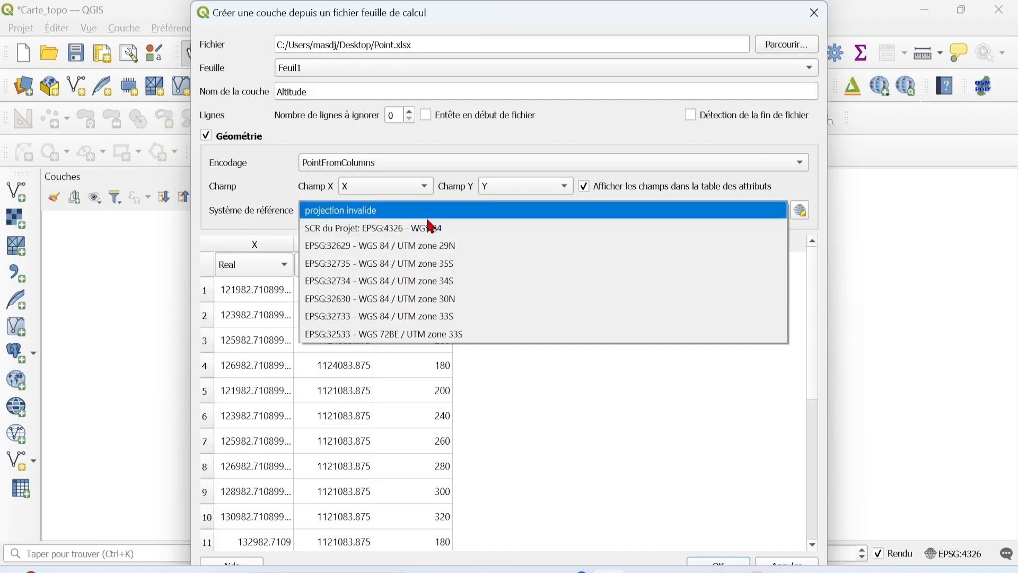
{"action": "left_click", "coordinate": [441, 236]}
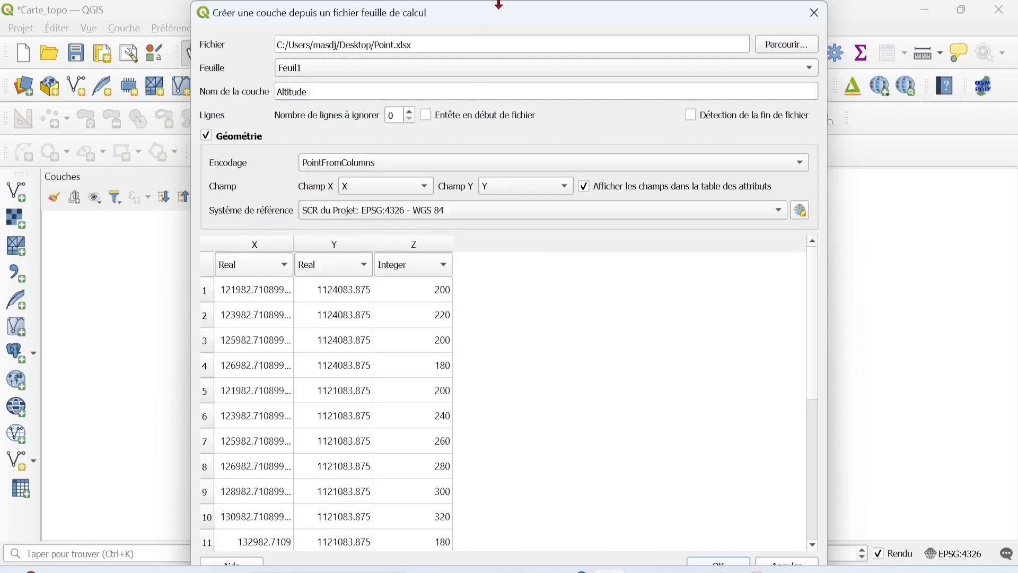
{"action": "left_click_drag", "start_coordinate": [498, 5], "coordinate": [513, 92]}
{"action": "scroll", "coordinate": [551, 321], "scroll_direction": "down", "scroll_amount": 2}
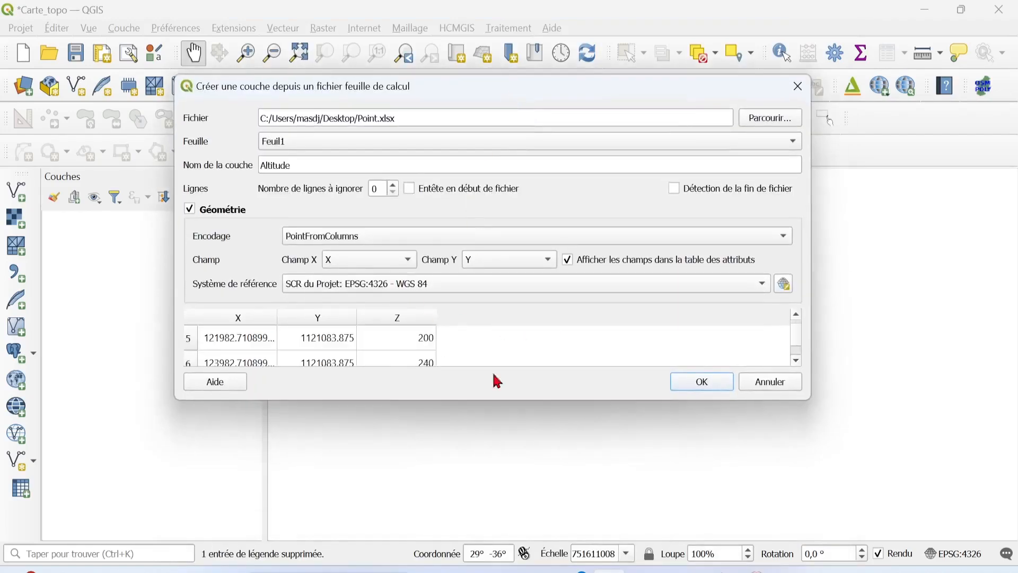
{"action": "left_click", "coordinate": [702, 382]}
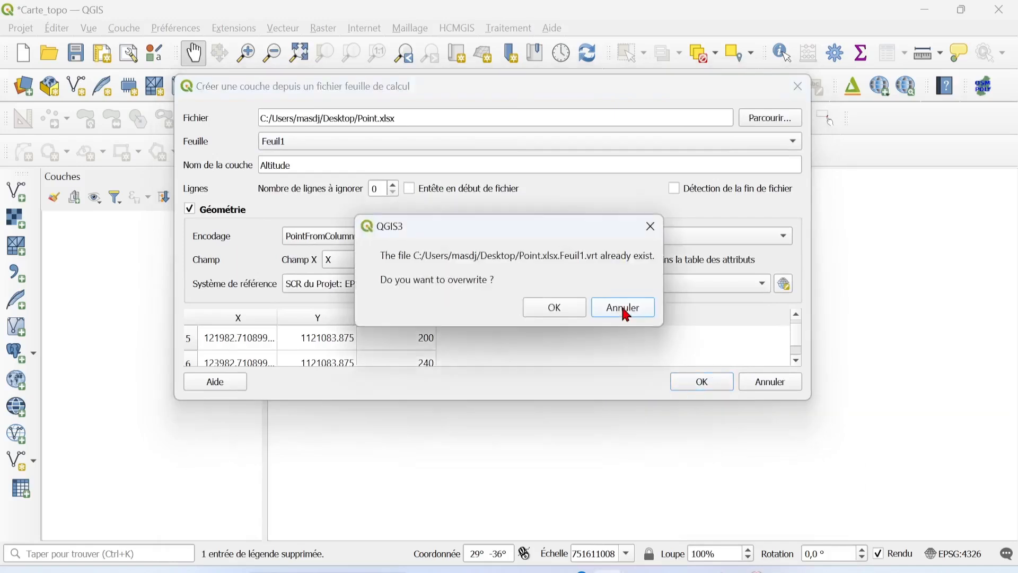
{"action": "left_click", "coordinate": [541, 303]}
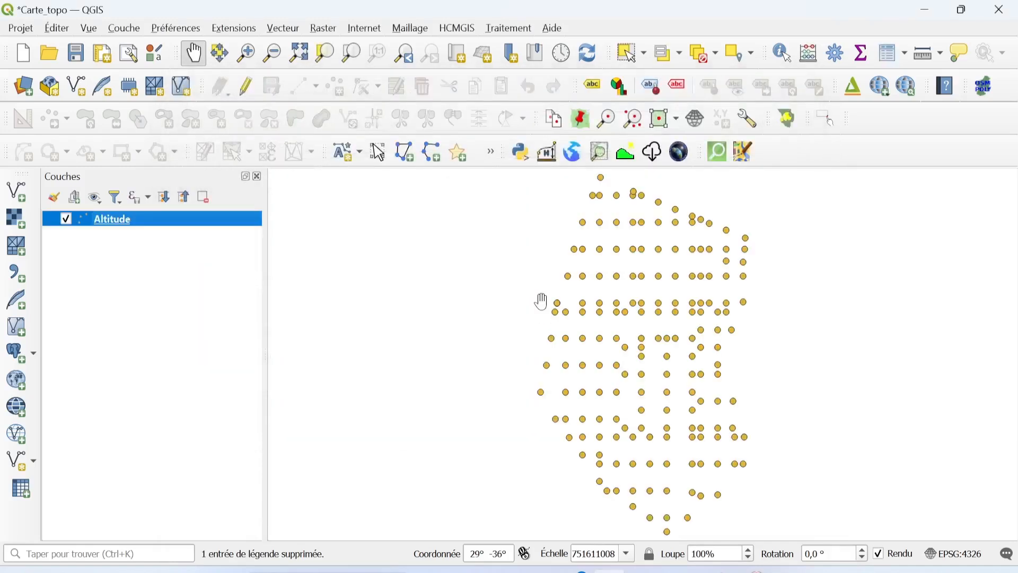
Examine the X, Y and Z values in the Altitude layer's attribute table and close the table
{"action": "scroll", "coordinate": [657, 310], "scroll_direction": "up", "scroll_amount": 10}
{"action": "scroll", "coordinate": [656, 310], "scroll_direction": "down", "scroll_amount": 3}
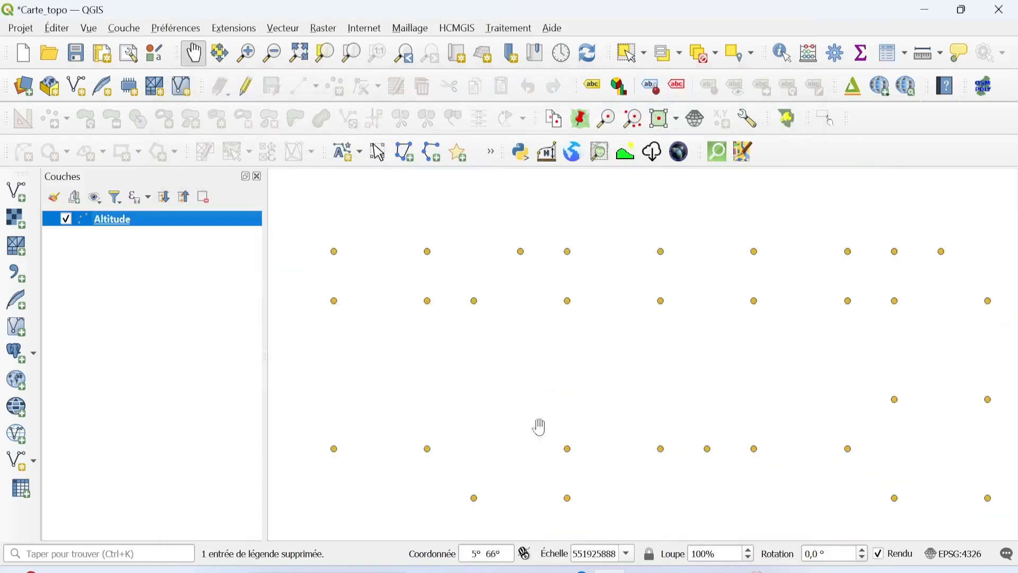
{"action": "right_click", "coordinate": [184, 226]}
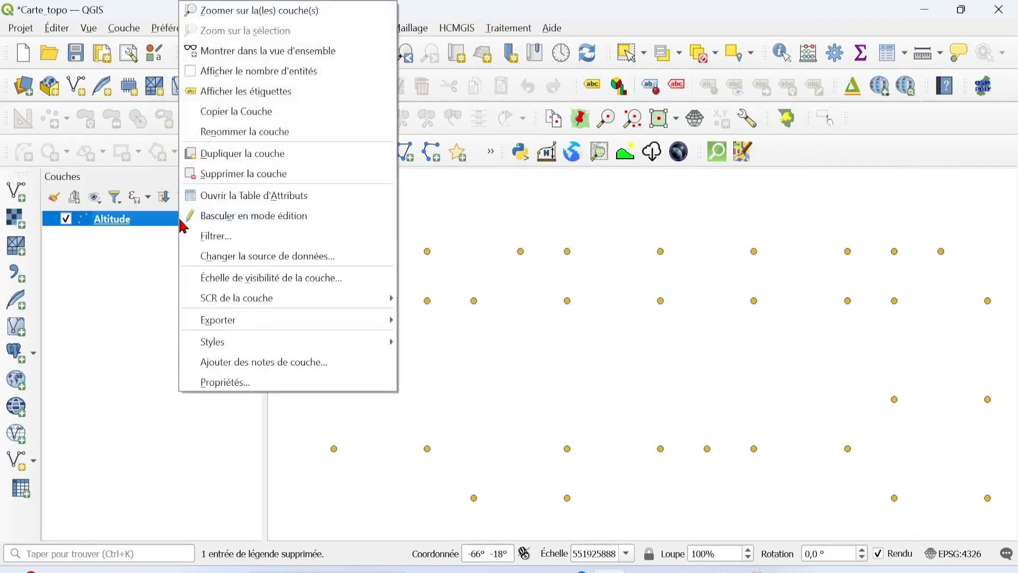
{"action": "left_click", "coordinate": [231, 196]}
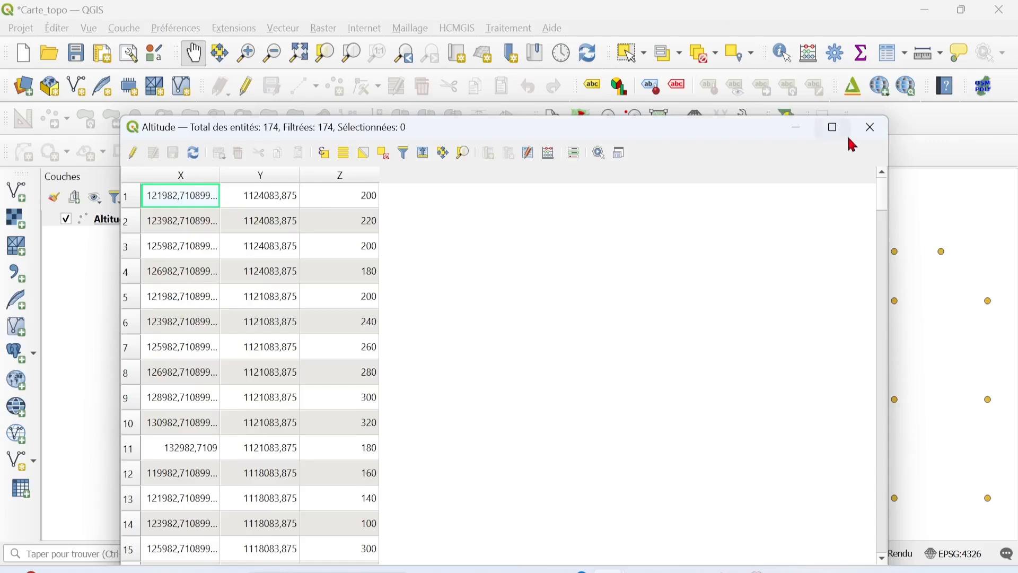
{"action": "left_click", "coordinate": [869, 127]}
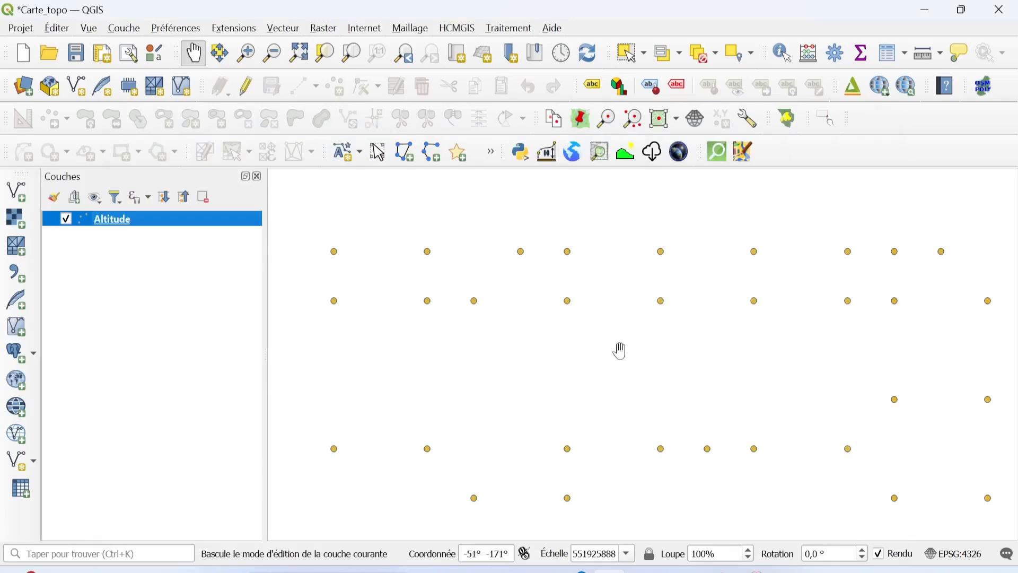
Start exporting the Altitude layer's features to a new file and choose GeoPackage as the format
{"action": "right_click", "coordinate": [216, 230]}
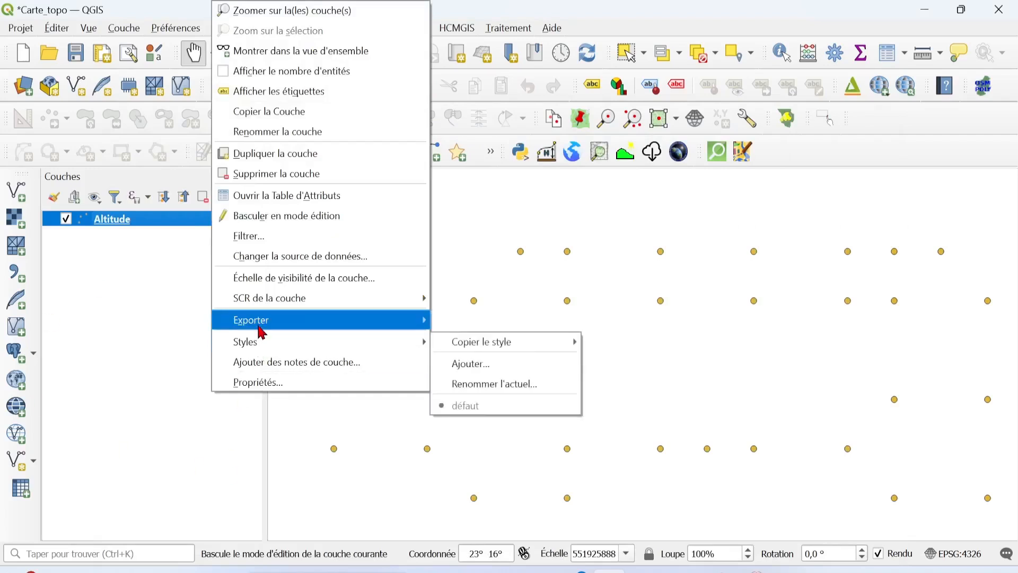
{"action": "mouse_move", "coordinate": [260, 324]}
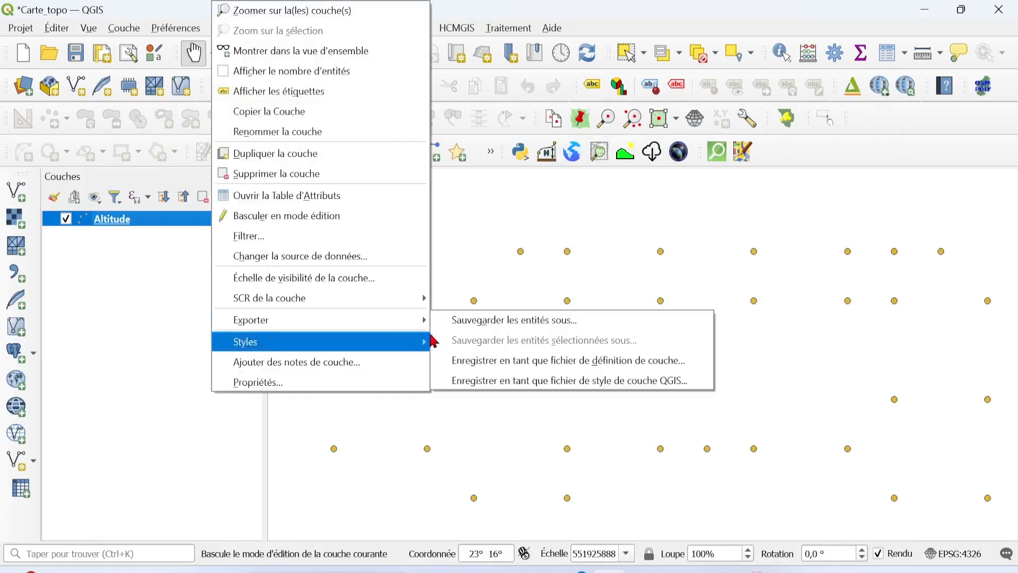
{"action": "left_click", "coordinate": [524, 329]}
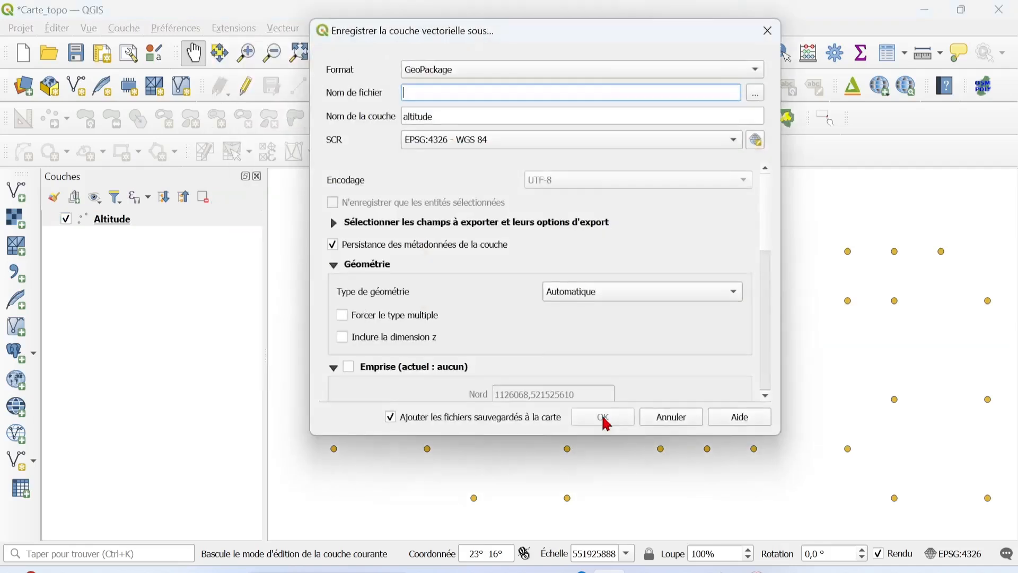
{"action": "left_click", "coordinate": [550, 75]}
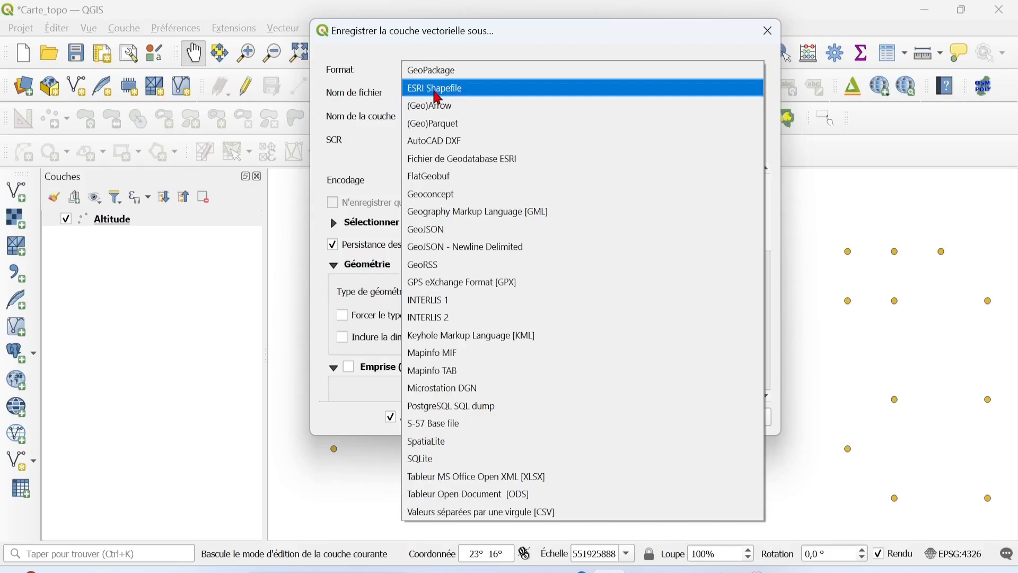
{"action": "left_click", "coordinate": [437, 77]}
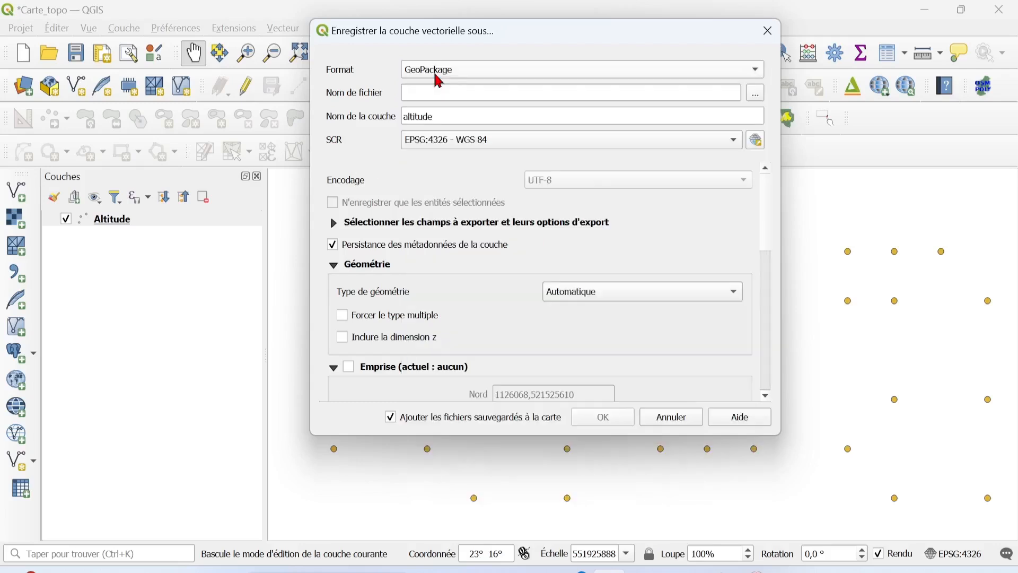
Set the export's output file to Donnees as a GeoPackage on the Desktop
{"action": "left_click", "coordinate": [757, 97]}
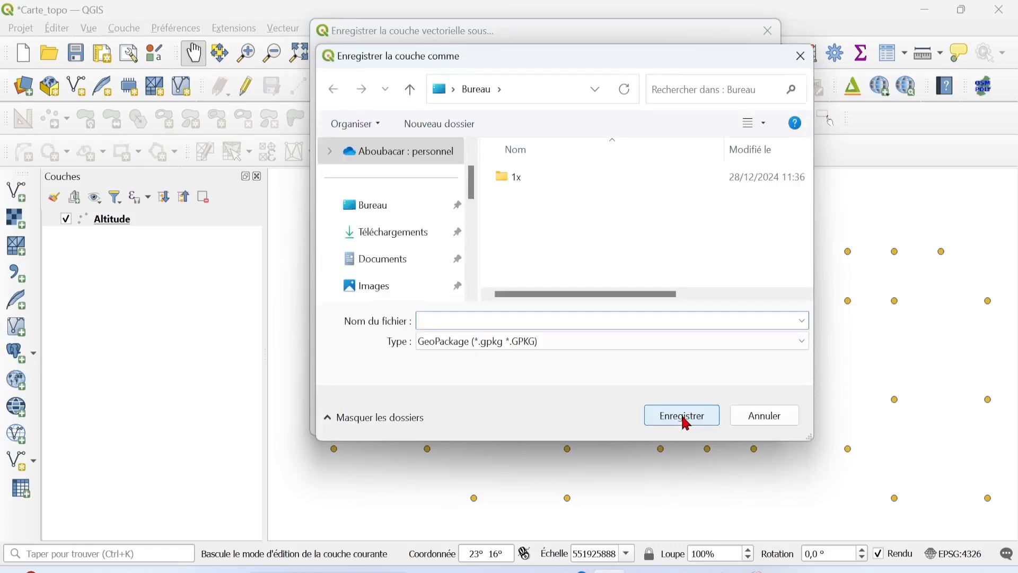
{"action": "type", "text": "Do"}
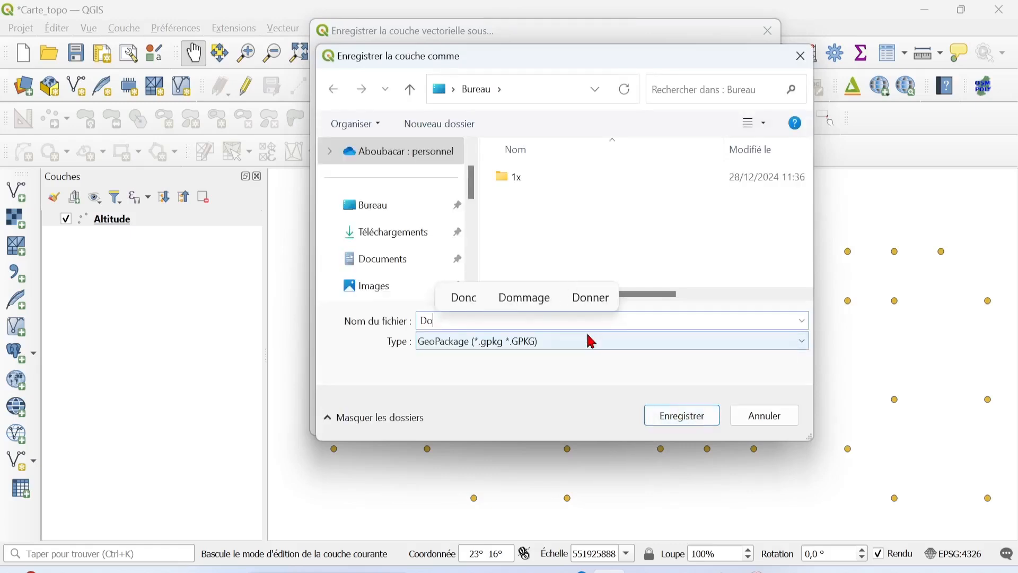
{"action": "type", "text": "nnees"}
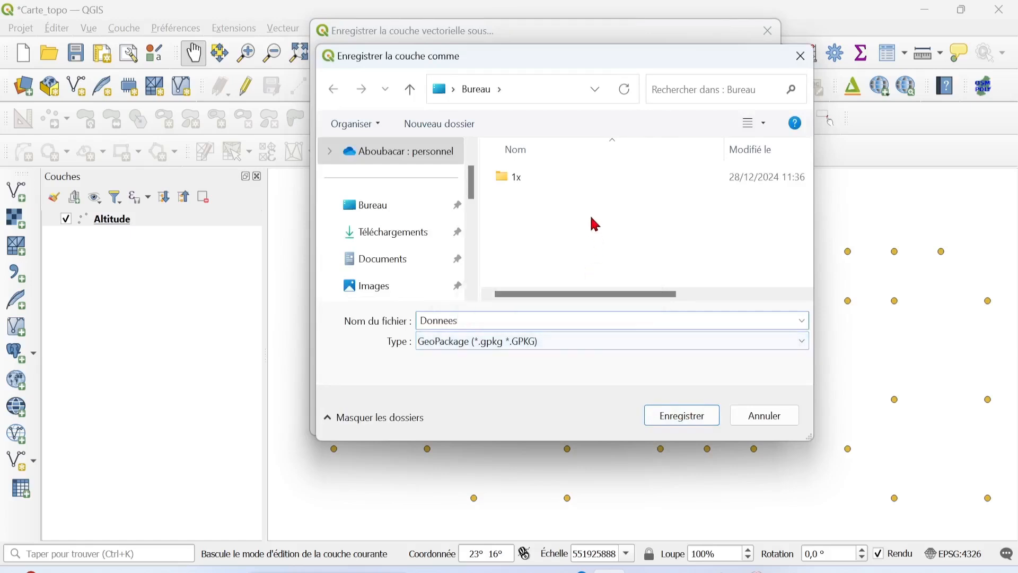
{"action": "left_click", "coordinate": [699, 421]}
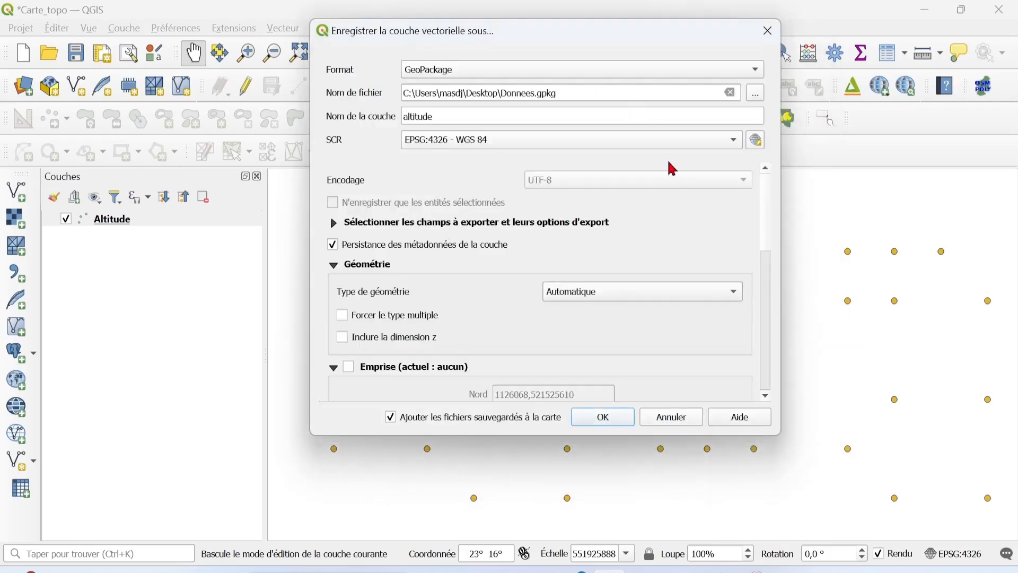
Choose YES for SPATIAL_INDEX in the export's layer options and export the layer
{"action": "left_click_drag", "start_coordinate": [769, 204], "coordinate": [765, 357]}
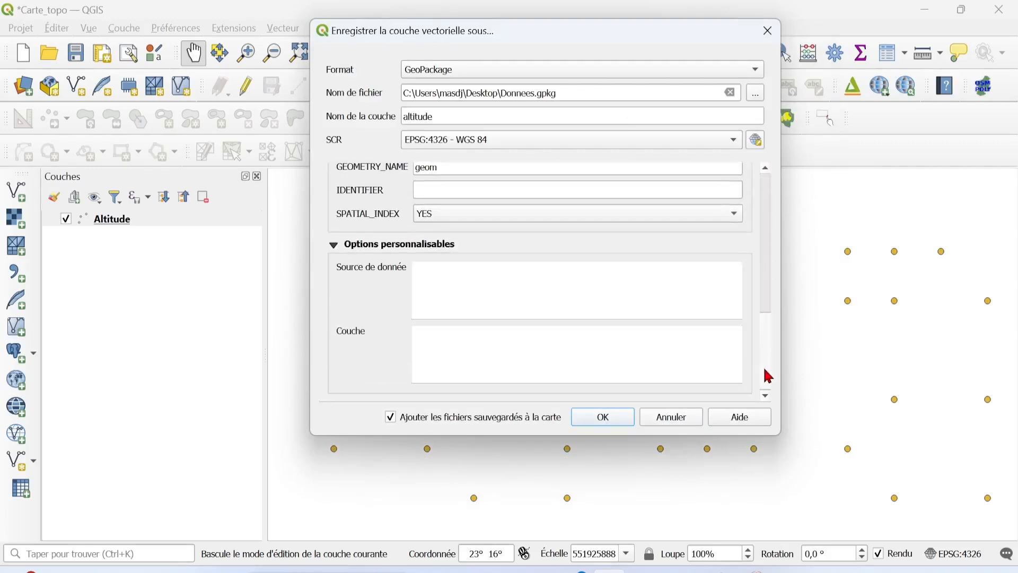
{"action": "left_click_drag", "start_coordinate": [769, 377], "coordinate": [774, 350]}
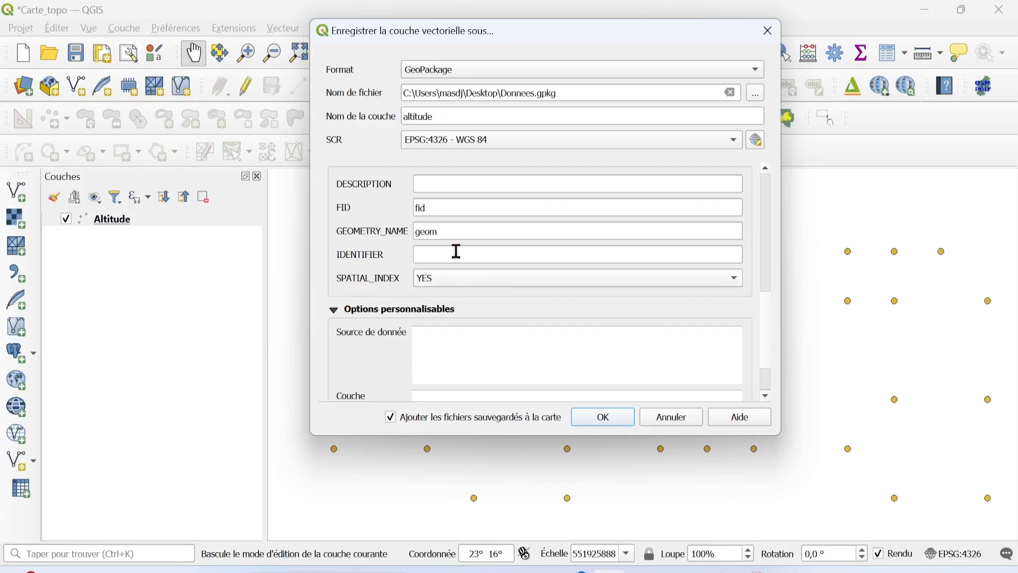
{"action": "left_click", "coordinate": [517, 281]}
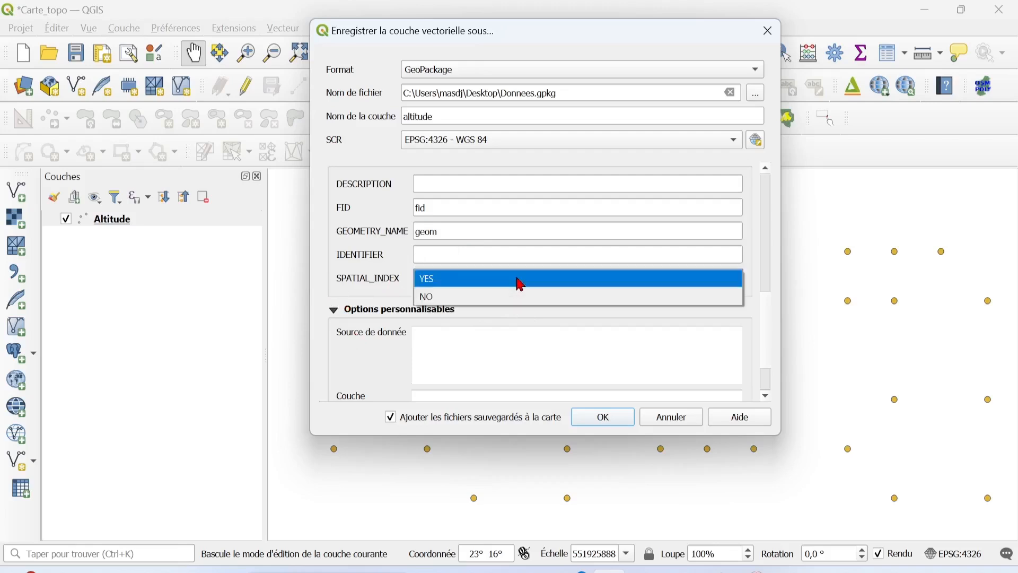
{"action": "left_click", "coordinate": [520, 281]}
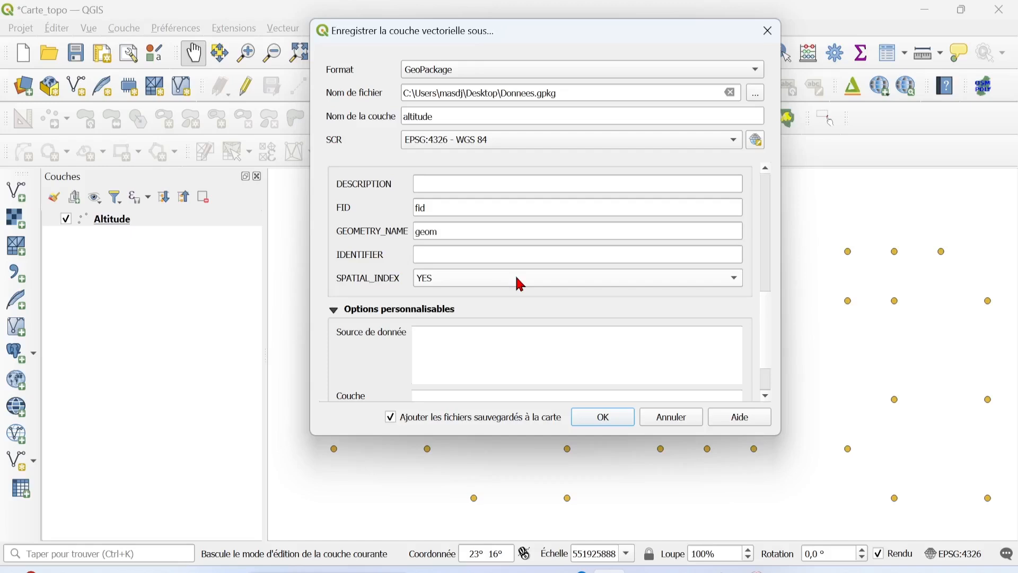
{"action": "left_click", "coordinate": [603, 419]}
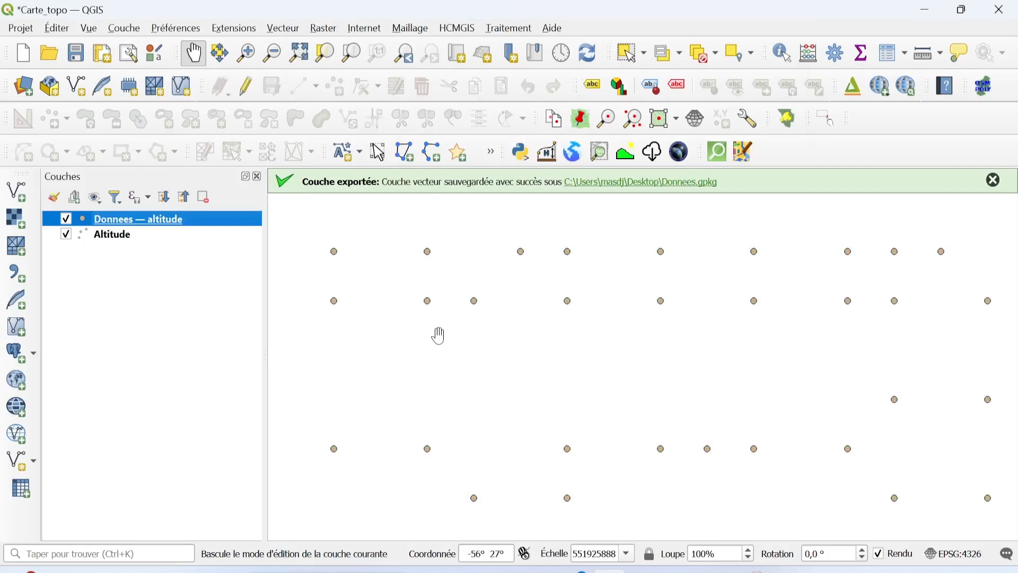
Remove the original Altitude layer from the project, leaving the exported Donnees layer, and dismiss the export notification
{"action": "left_click", "coordinate": [121, 241]}
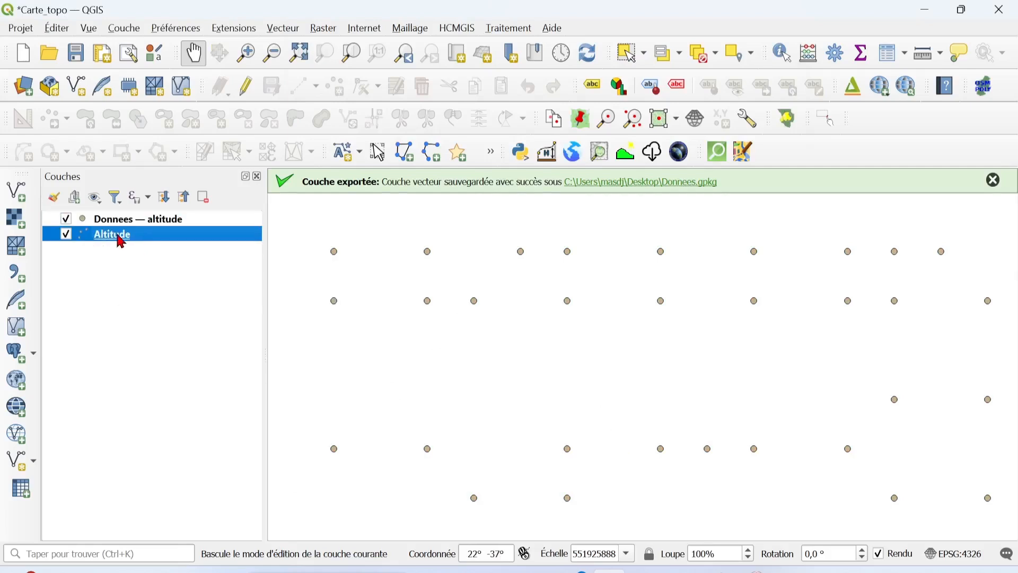
{"action": "right_click", "coordinate": [122, 242]}
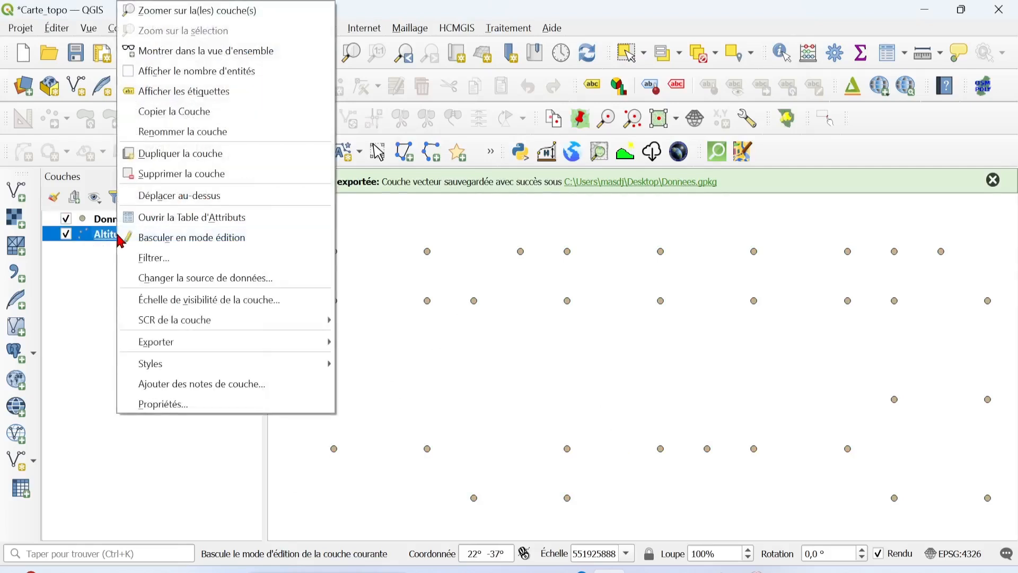
{"action": "left_click", "coordinate": [178, 179]}
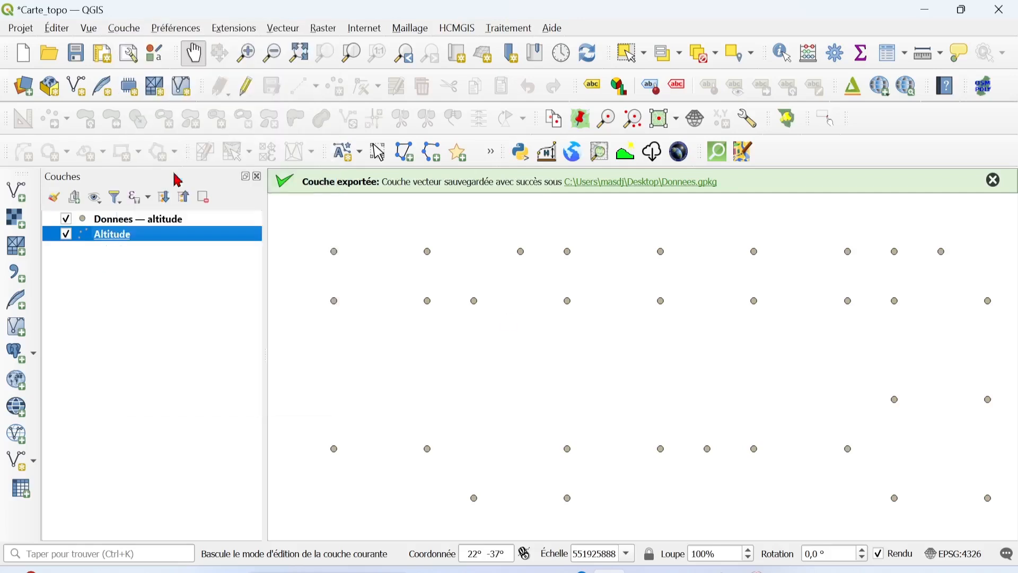
{"action": "left_click", "coordinate": [505, 314]}
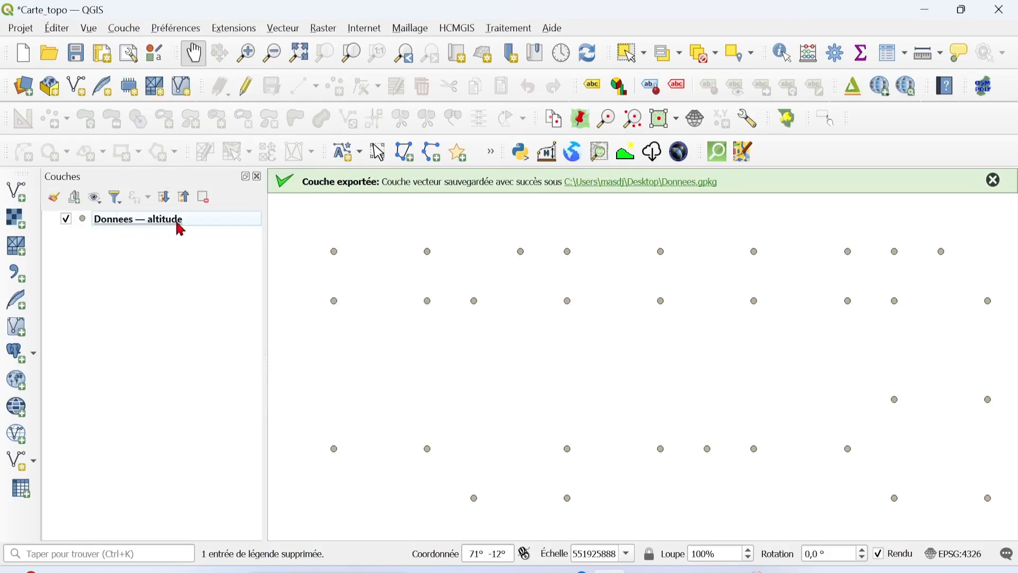
{"action": "mouse_move", "coordinate": [190, 229]}
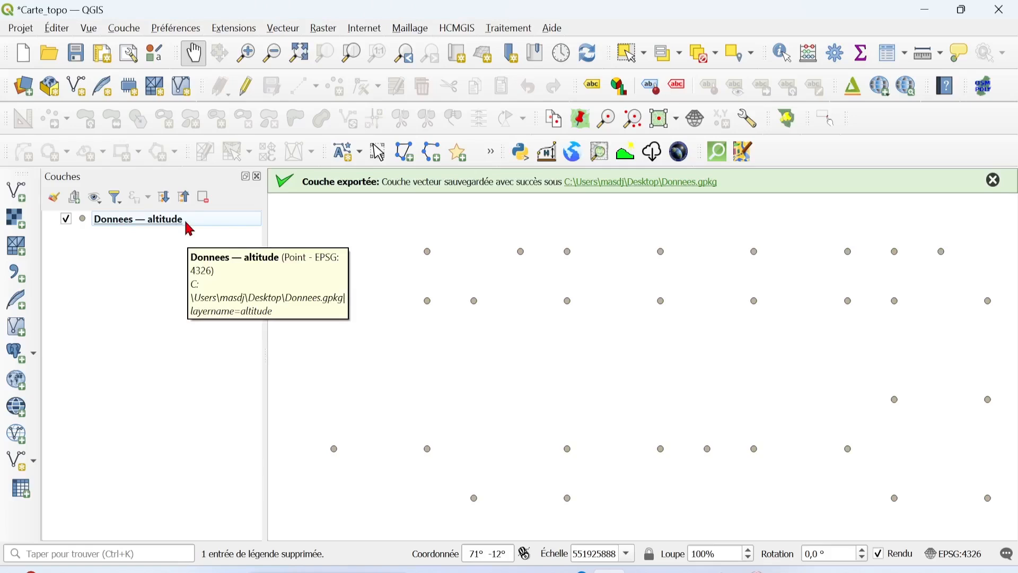
{"action": "left_click", "coordinate": [993, 181]}
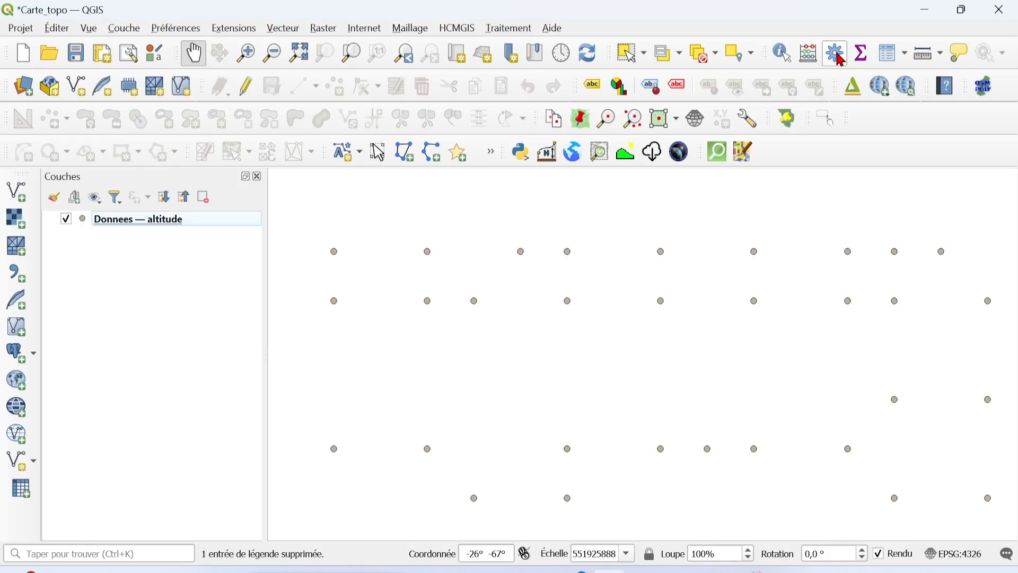
Open the IDW Interpolation algorithm from the processing tools
{"action": "left_click", "coordinate": [839, 58]}
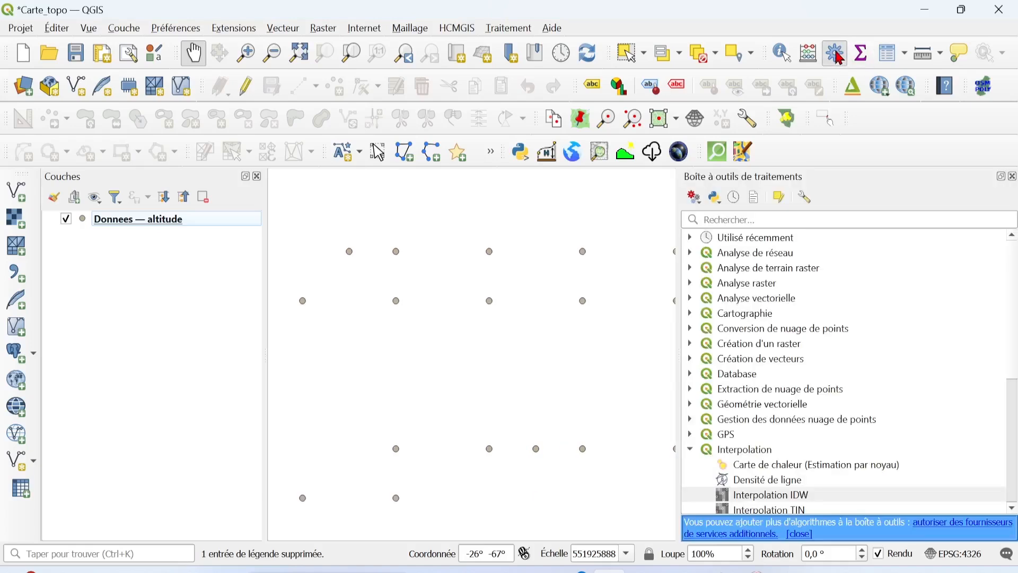
{"action": "scroll", "coordinate": [847, 389], "scroll_direction": "down", "scroll_amount": 5}
{"action": "scroll", "coordinate": [848, 388], "scroll_direction": "up", "scroll_amount": 3}
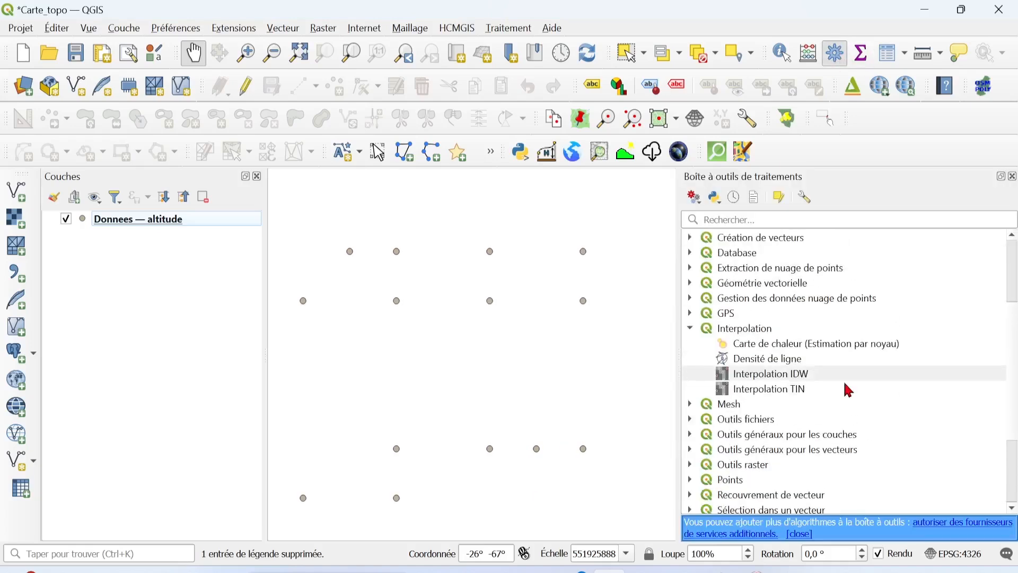
{"action": "left_click", "coordinate": [811, 374]}
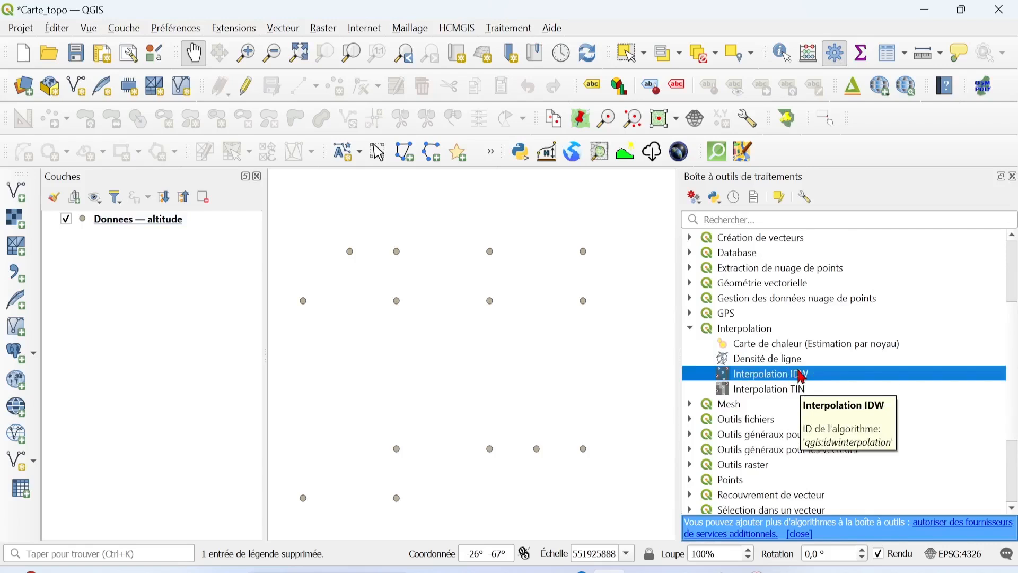
{"action": "double_click", "coordinate": [779, 375]}
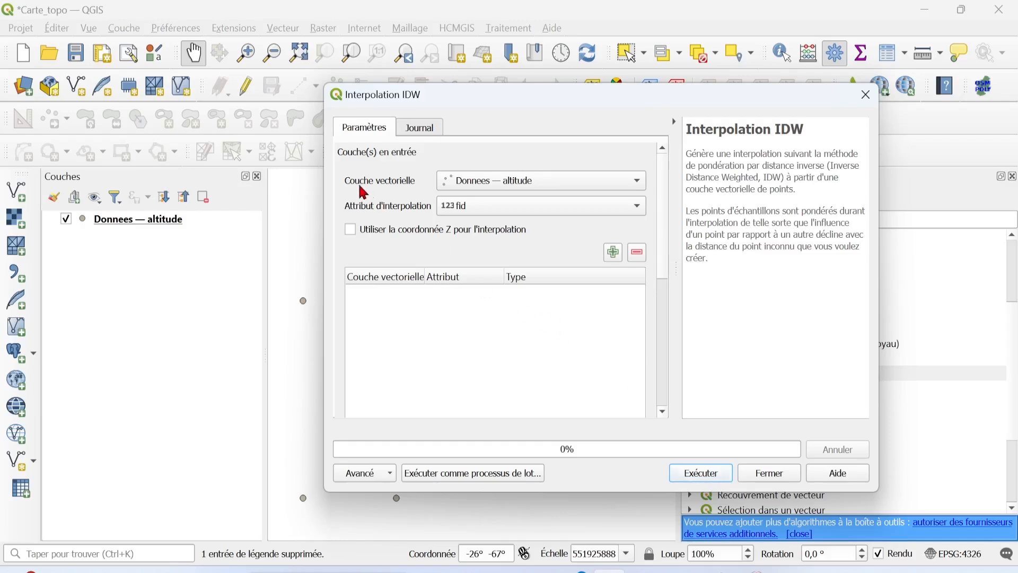
Add the Donnees — altitude layer as interpolation input with Z as the interpolation attribute
{"action": "left_click", "coordinate": [592, 192]}
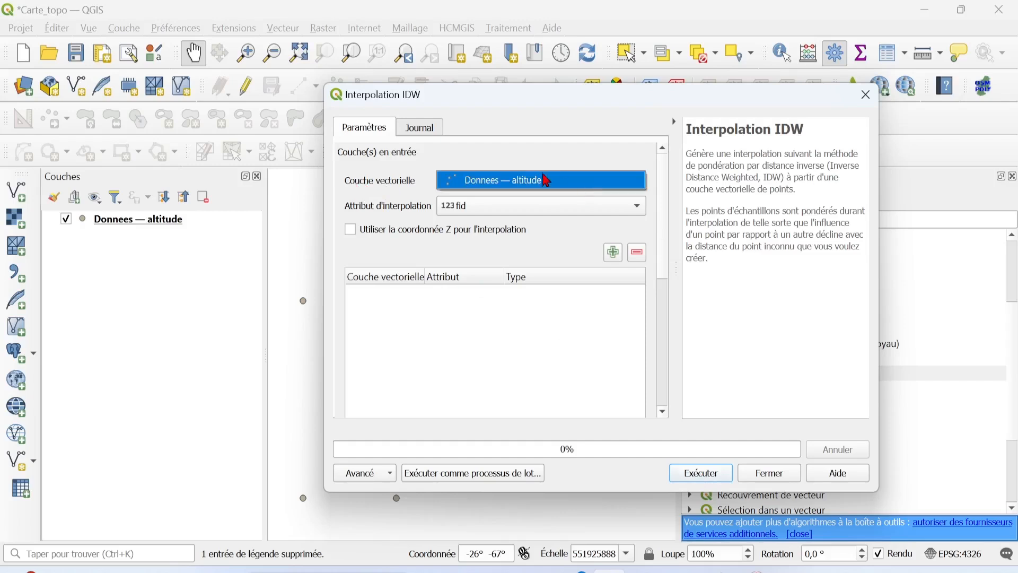
{"action": "left_click", "coordinate": [561, 182]}
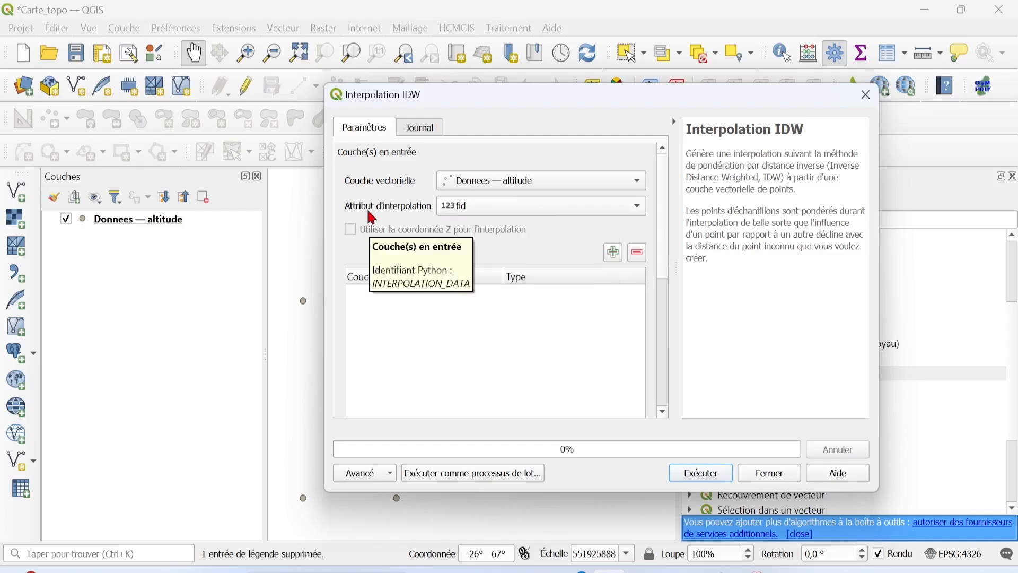
{"action": "left_click", "coordinate": [505, 205]}
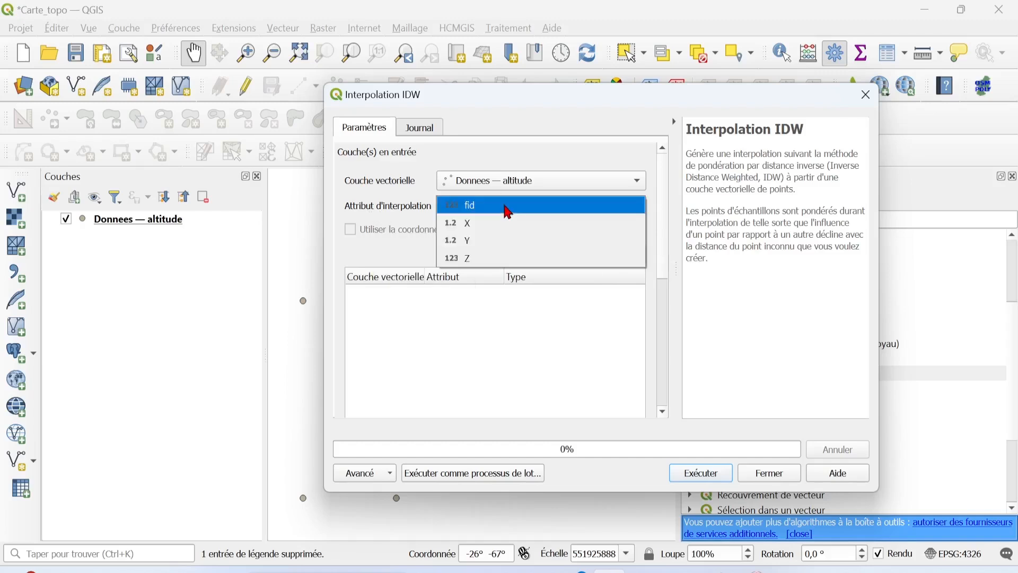
{"action": "left_click", "coordinate": [484, 259]}
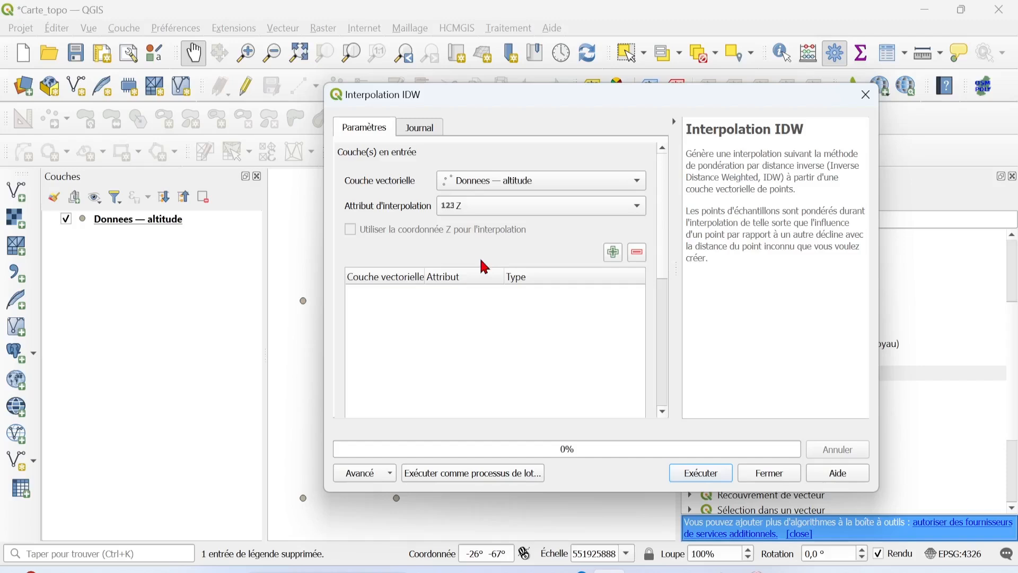
{"action": "left_click", "coordinate": [614, 253]}
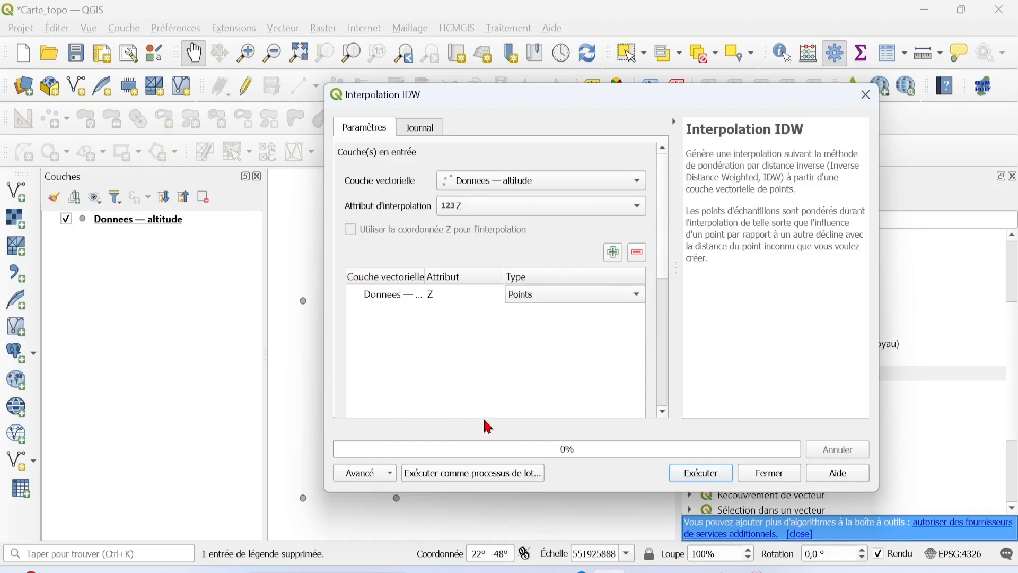
Define the interpolation extent in EPSG:4326 and set the output raster's pixel size to 100, leaving the output as a temporary file
{"action": "left_click_drag", "start_coordinate": [667, 248], "coordinate": [664, 360]}
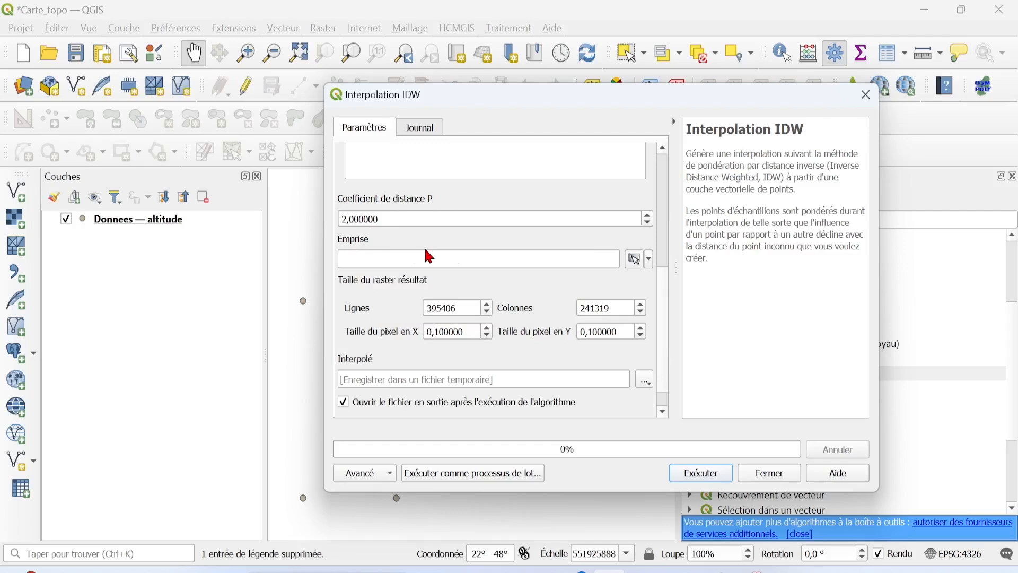
{"action": "left_click", "coordinate": [636, 262]}
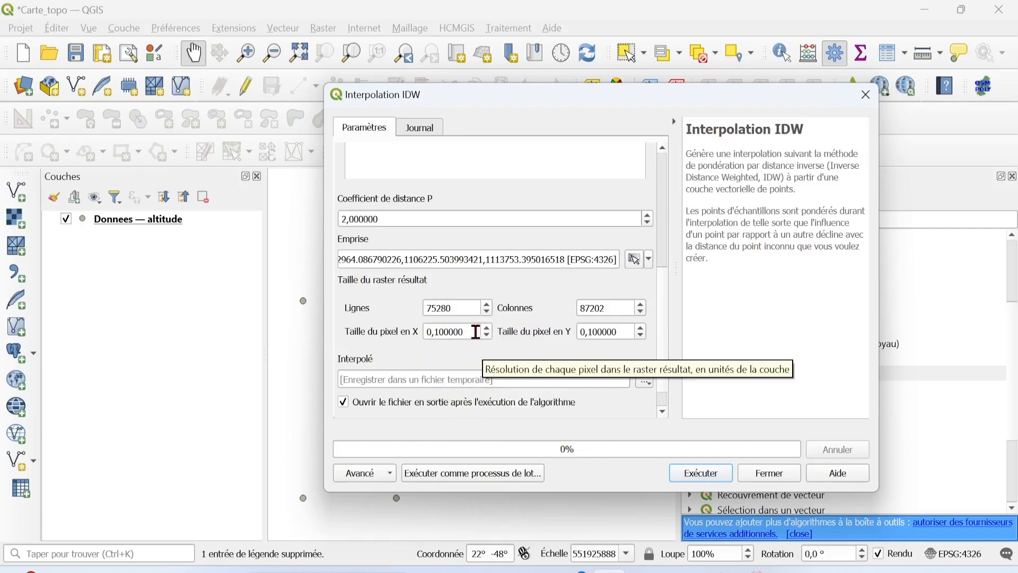
{"action": "left_click", "coordinate": [475, 331]}
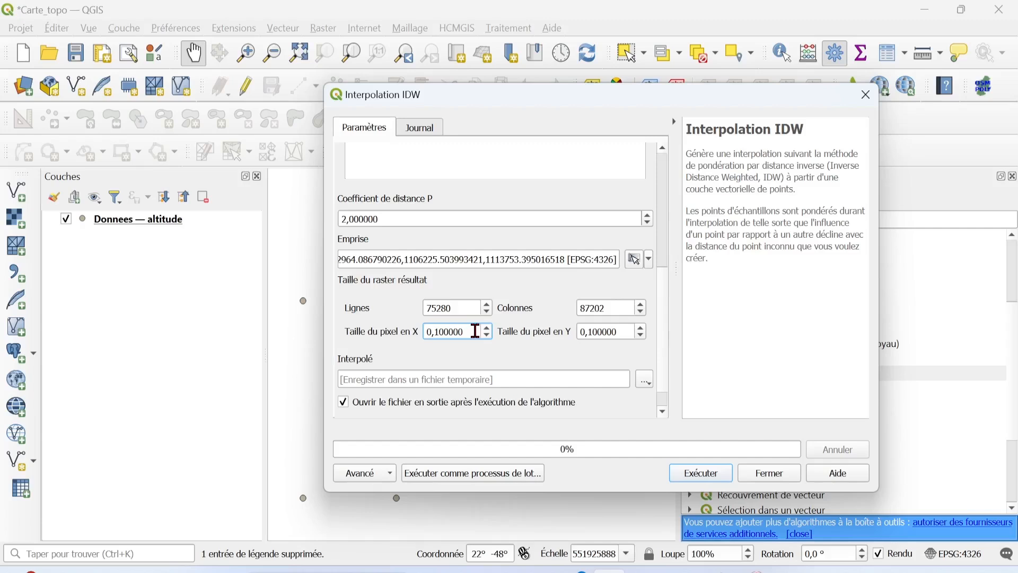
{"action": "double_click", "coordinate": [475, 331]}
{"action": "type", "text": "100"}
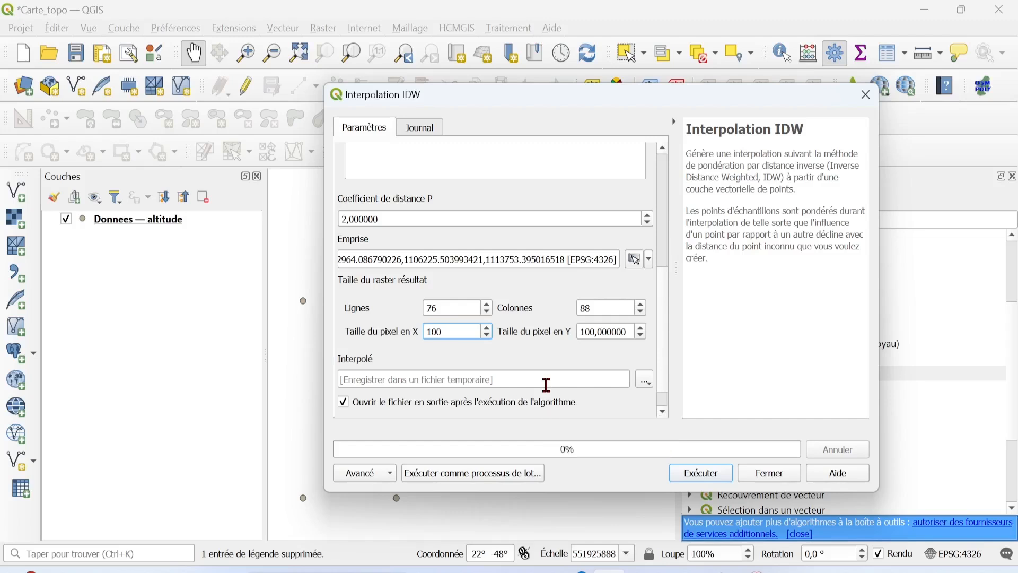
{"action": "left_click", "coordinate": [644, 379]}
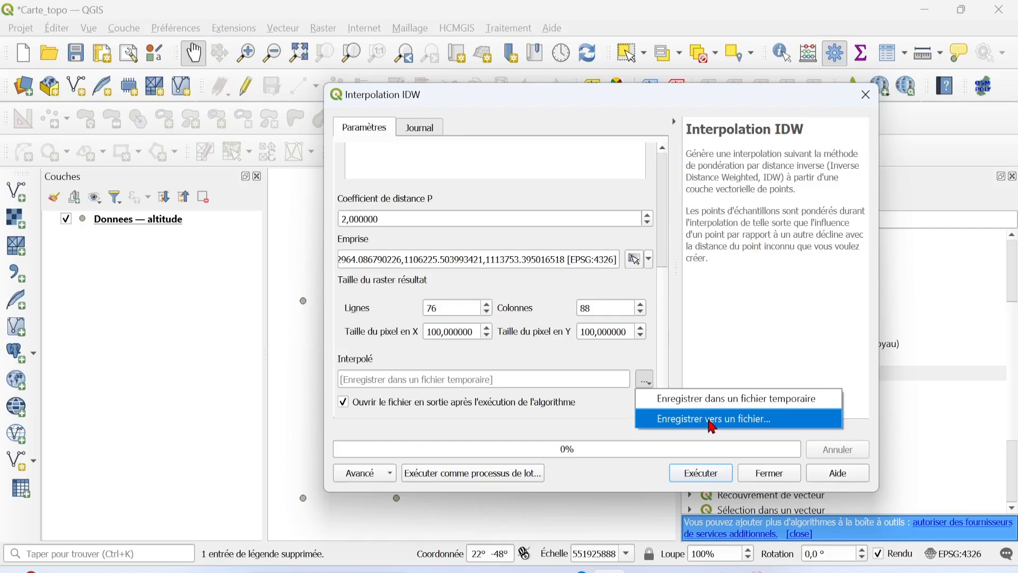
{"action": "left_click", "coordinate": [578, 380]}
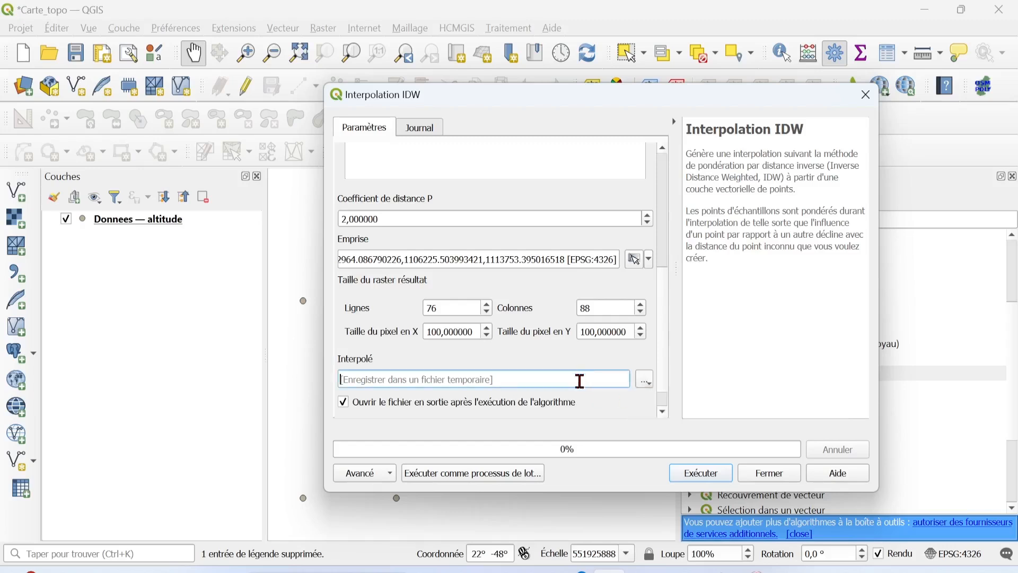
Run the IDW interpolation with a pixel size of 100 and return to its parameters to review the inputs
{"action": "left_click", "coordinate": [703, 474]}
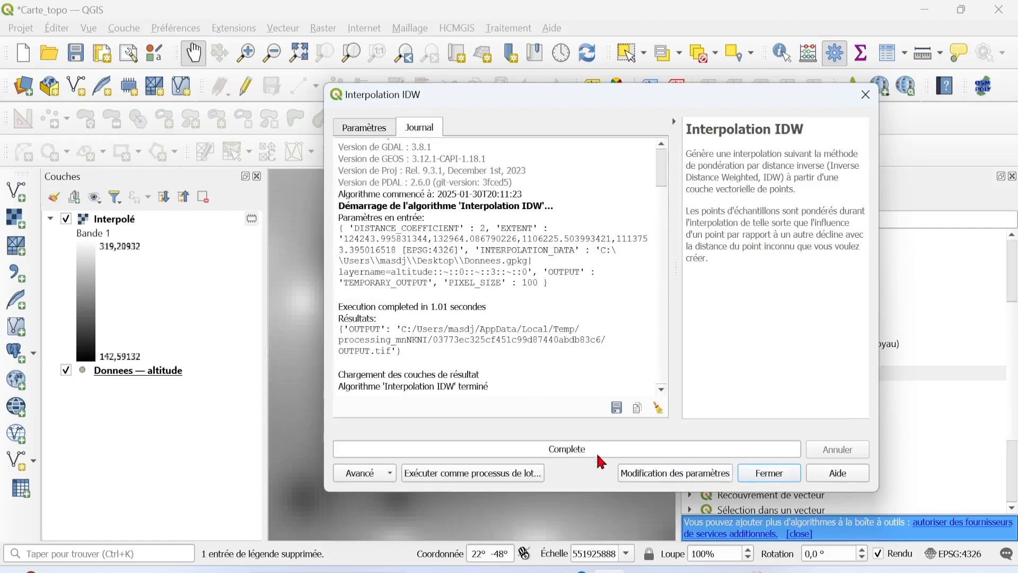
{"action": "left_click", "coordinate": [372, 132]}
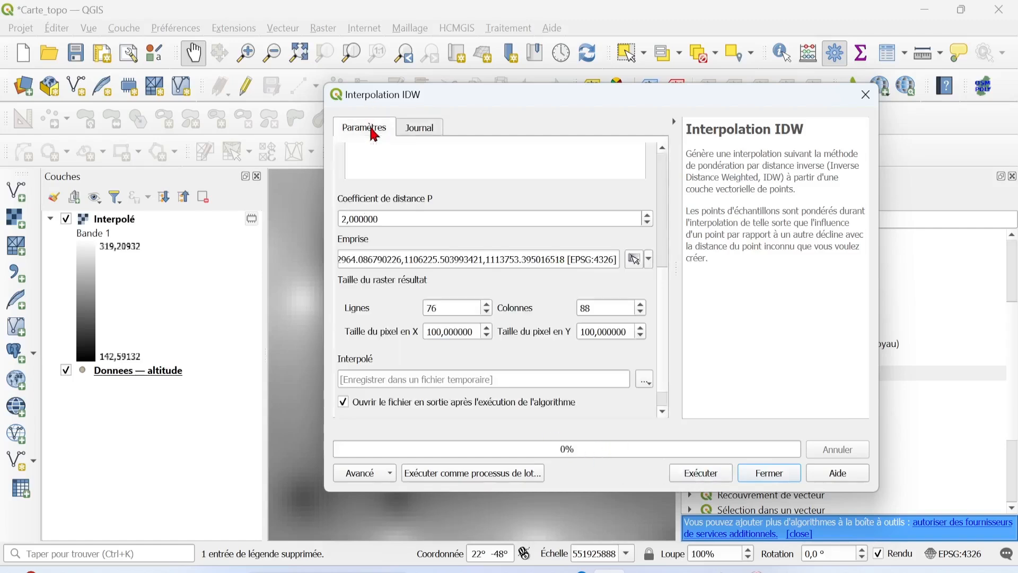
{"action": "scroll", "coordinate": [577, 206], "scroll_direction": "up", "scroll_amount": 5}
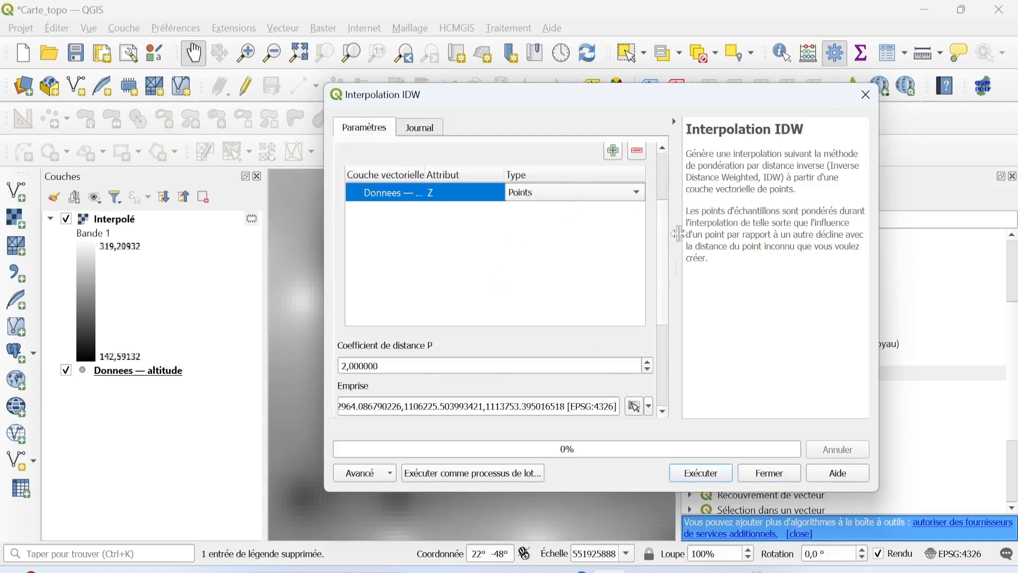
{"action": "scroll", "coordinate": [663, 226], "scroll_direction": "up", "scroll_amount": 3}
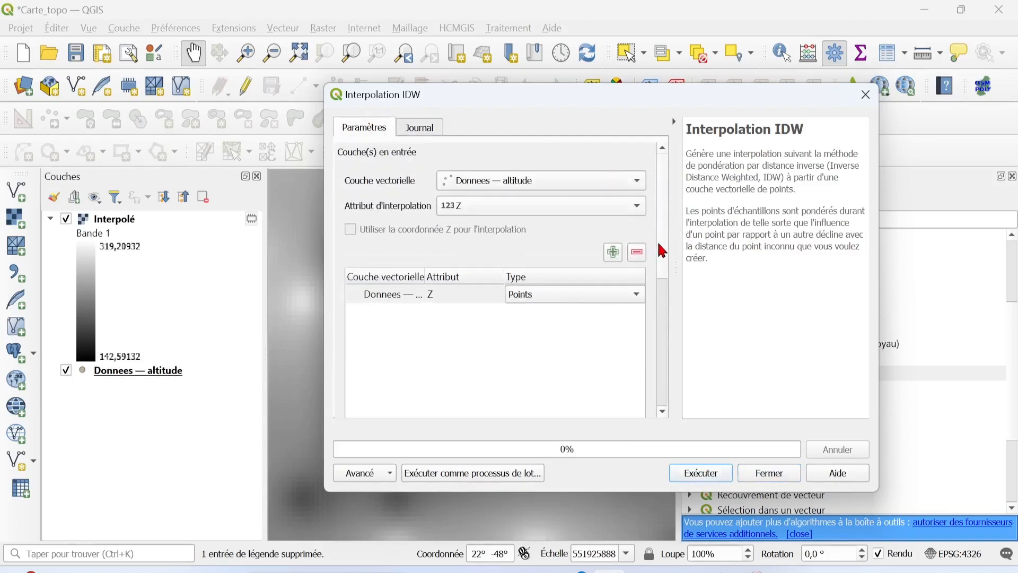
{"action": "scroll", "coordinate": [659, 318], "scroll_direction": "down", "scroll_amount": 5}
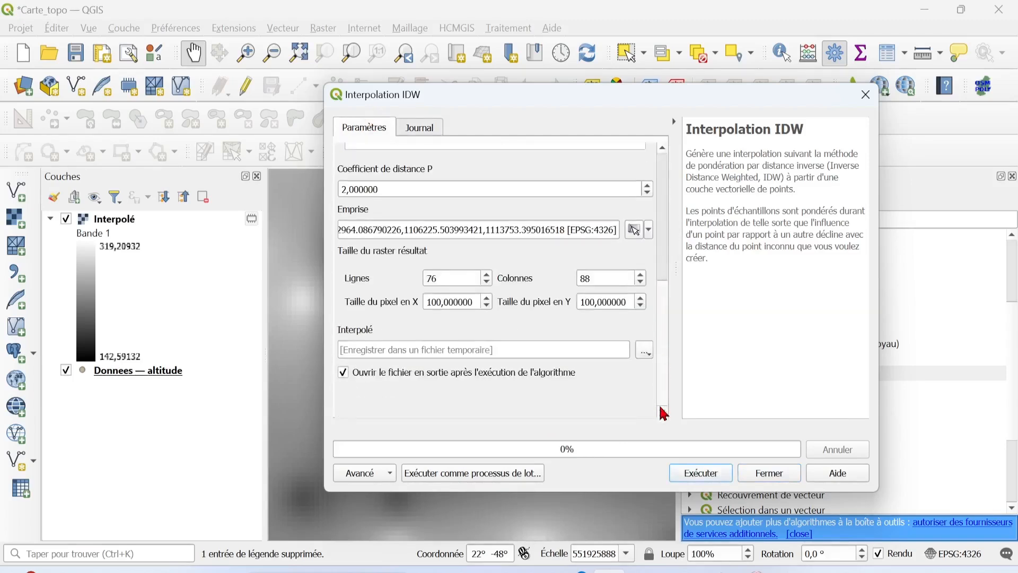
Set the output raster's pixel size to 50 and run the IDW interpolation again
{"action": "left_click", "coordinate": [462, 301]}
{"action": "left_click_drag", "start_coordinate": [461, 301], "coordinate": [387, 306]}
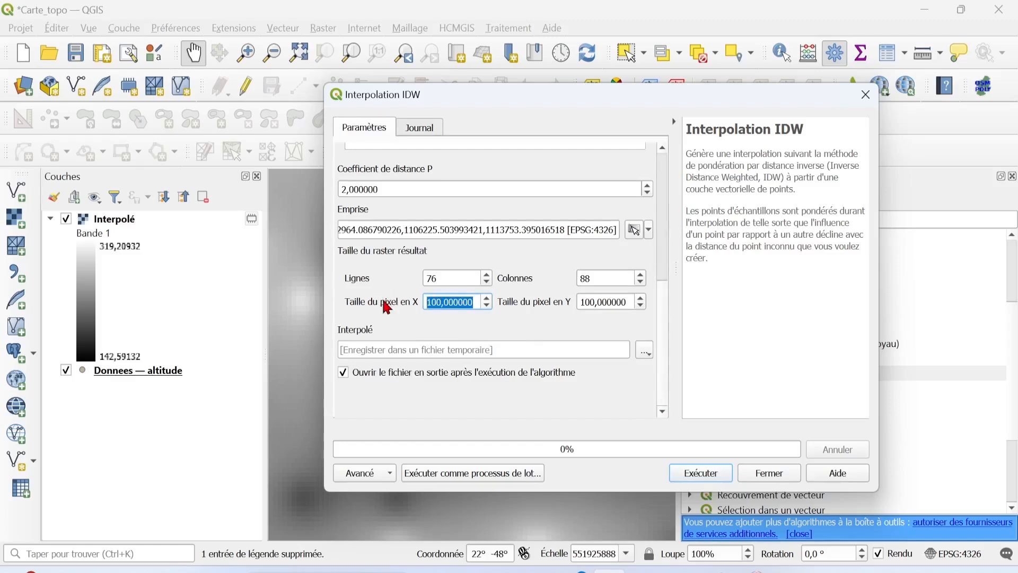
{"action": "type", "text": "50"}
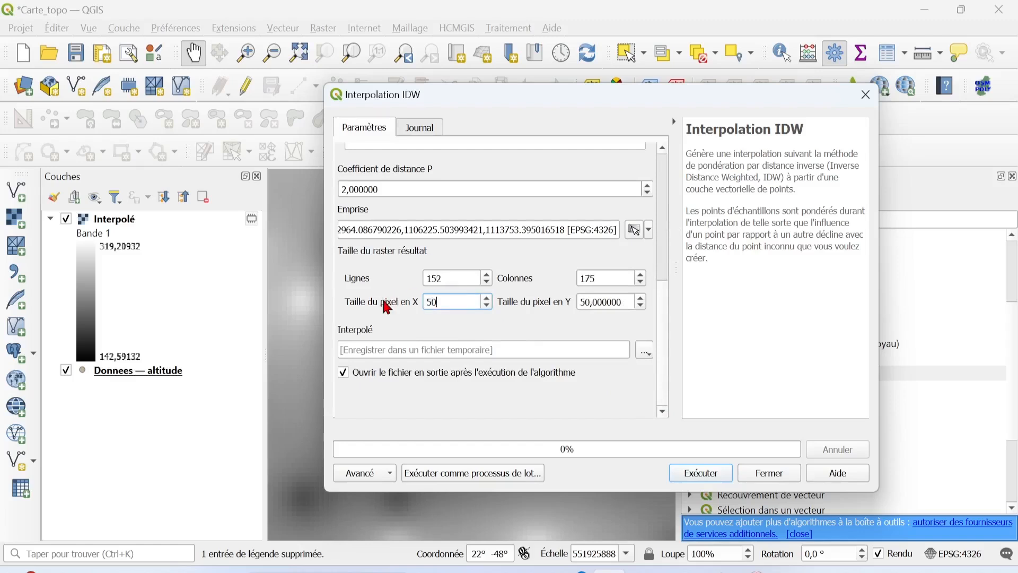
{"action": "left_click", "coordinate": [711, 476]}
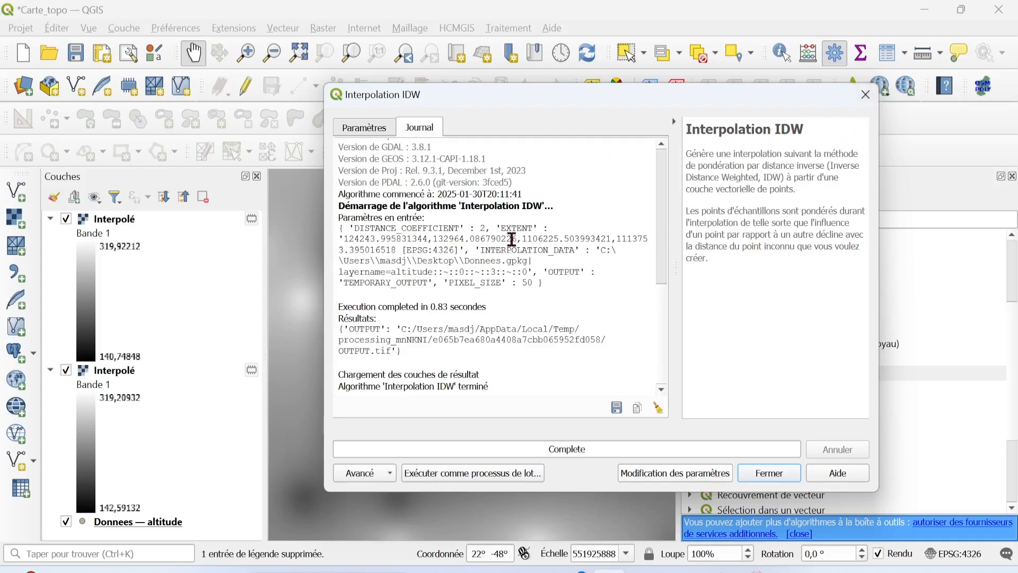
Reduce the pixel size to 10, rerun the IDW interpolation and close the algorithm dialog
{"action": "left_click", "coordinate": [391, 133]}
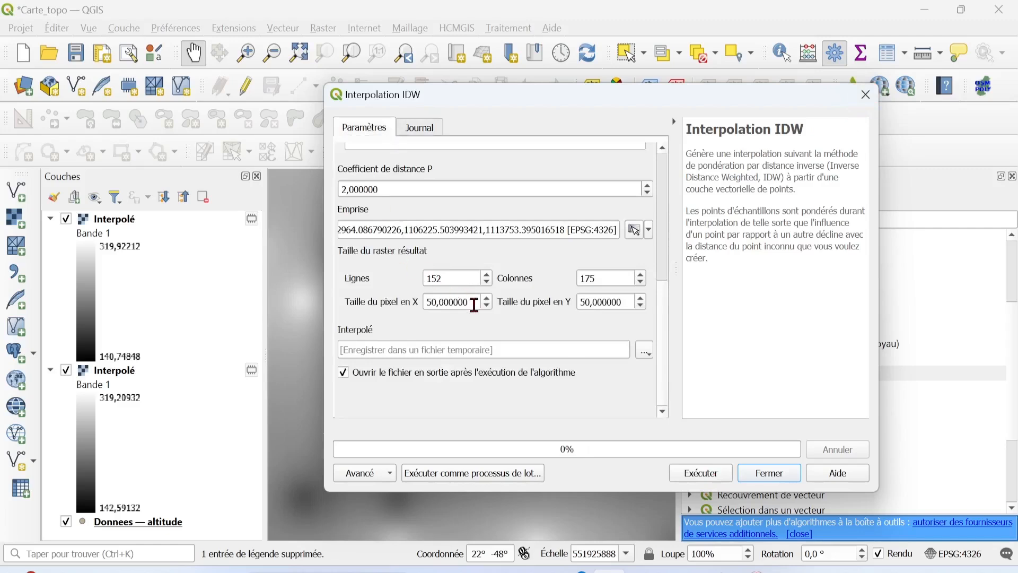
{"action": "left_click_drag", "start_coordinate": [471, 303], "coordinate": [384, 306]}
{"action": "type", "text": "10"}
{"action": "left_click", "coordinate": [702, 471]}
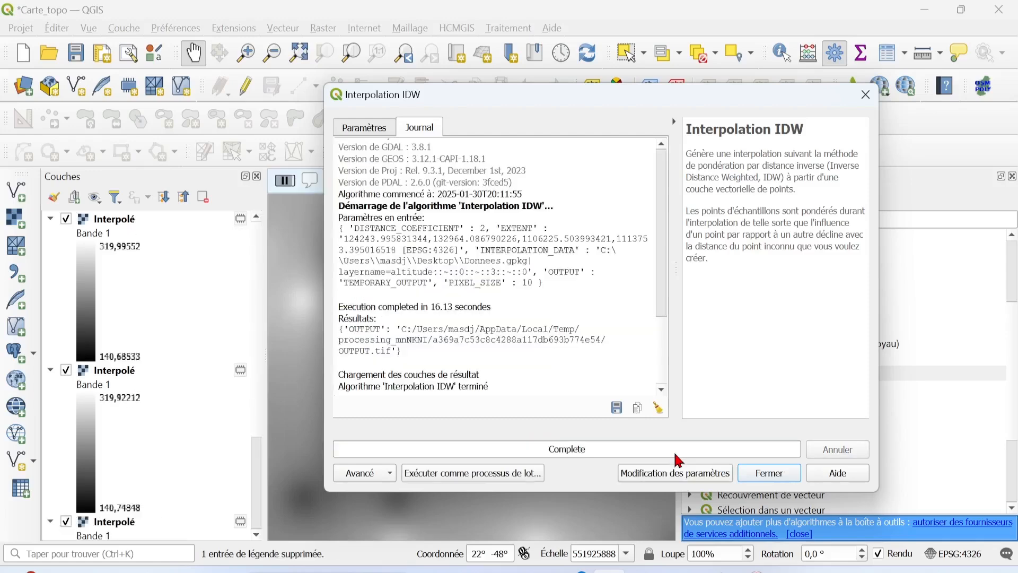
{"action": "left_click", "coordinate": [768, 472]}
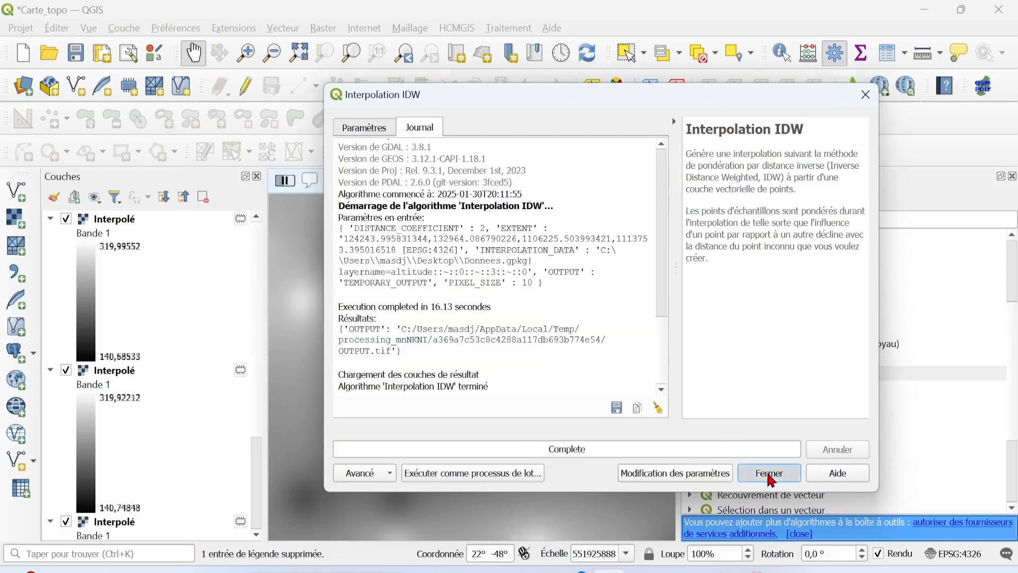
Collapse the legends of the three Interpolé raster layers
{"action": "left_click", "coordinate": [51, 219]}
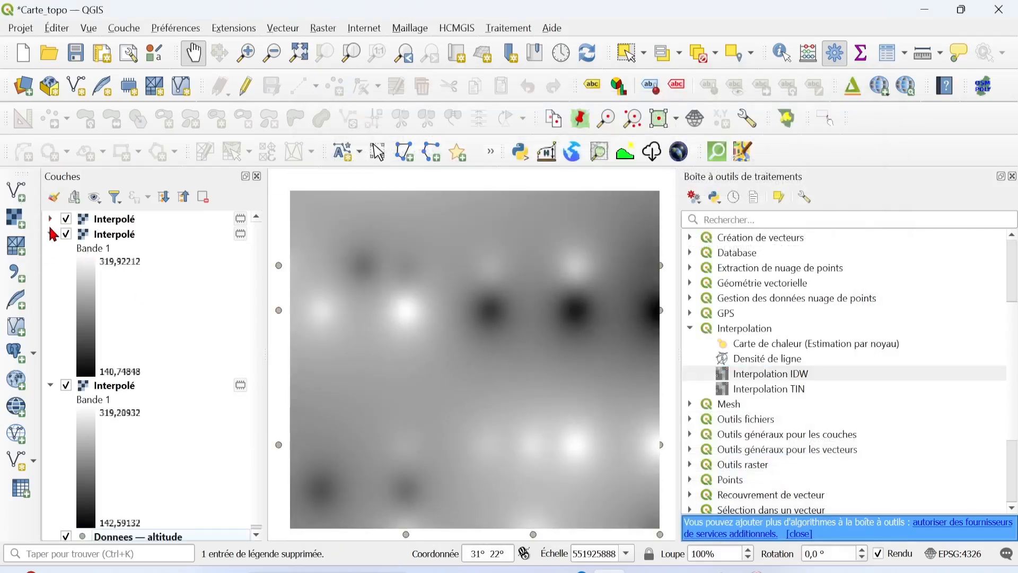
{"action": "left_click", "coordinate": [51, 234]}
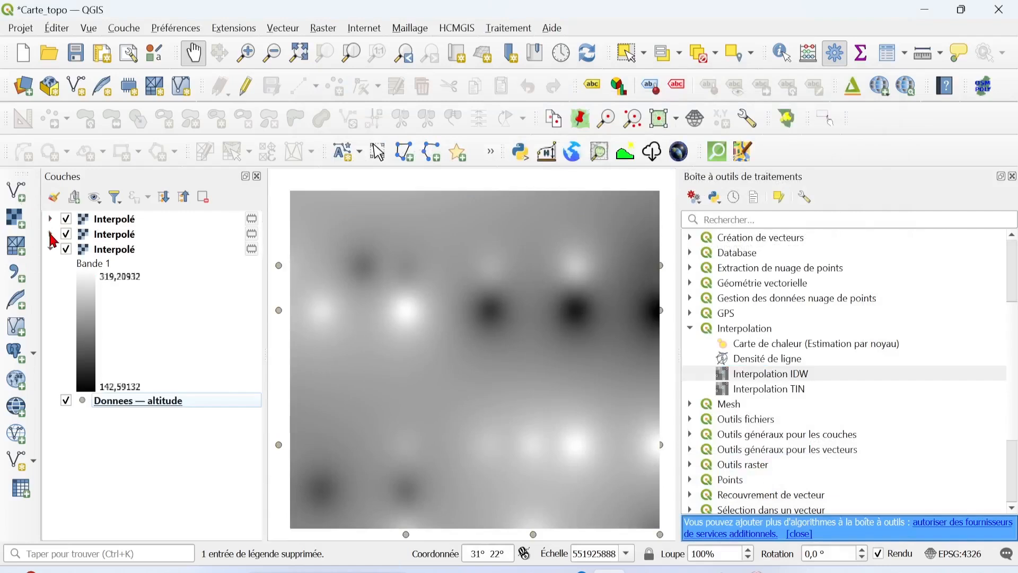
{"action": "left_click", "coordinate": [51, 249]}
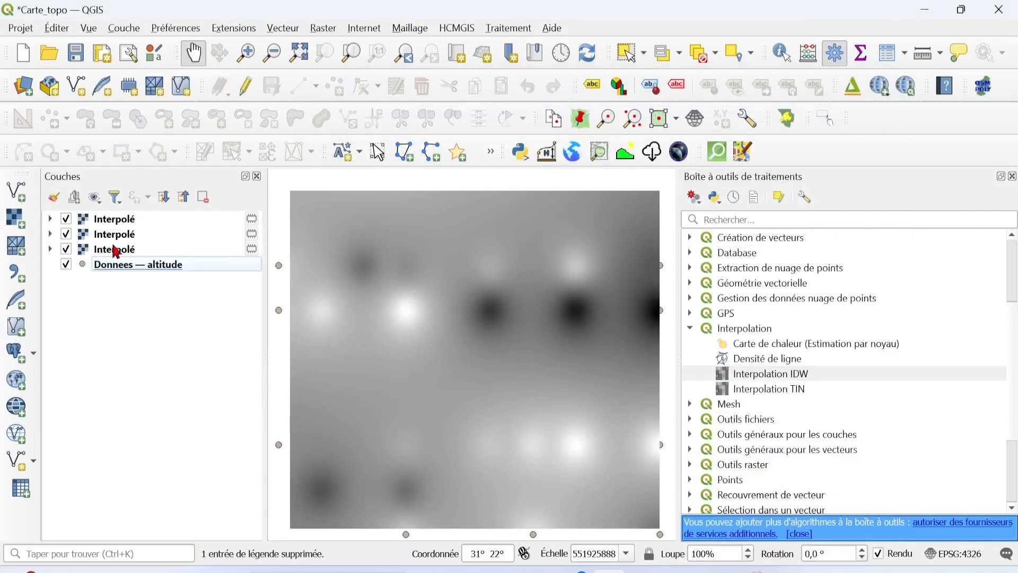
Remove the two lower Interpolé layers from the project, keeping only the uppermost 10-pixel-size raster
{"action": "left_click", "coordinate": [148, 235]}
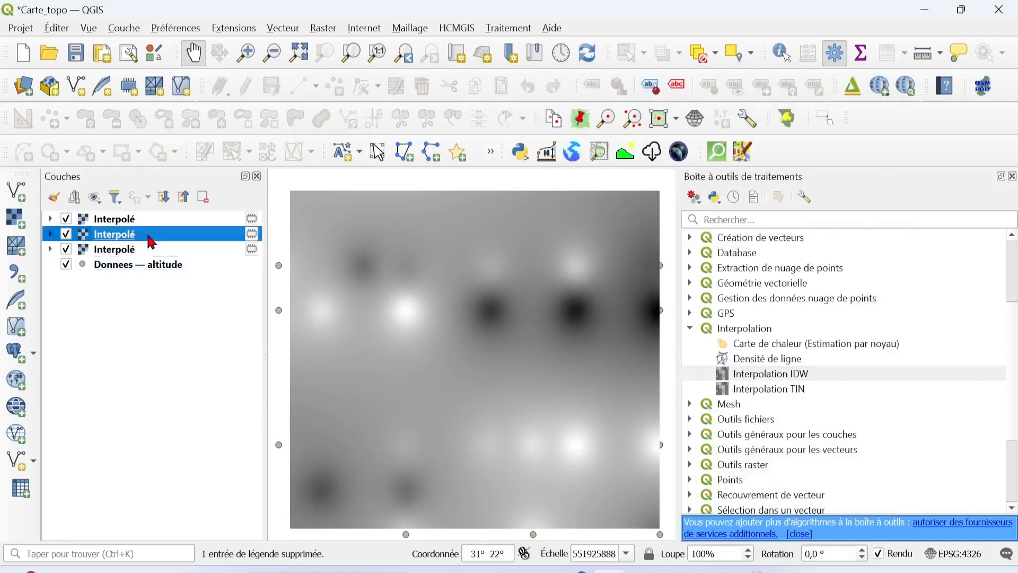
{"action": "left_click", "coordinate": [505, 317]}
{"action": "left_click", "coordinate": [194, 232]}
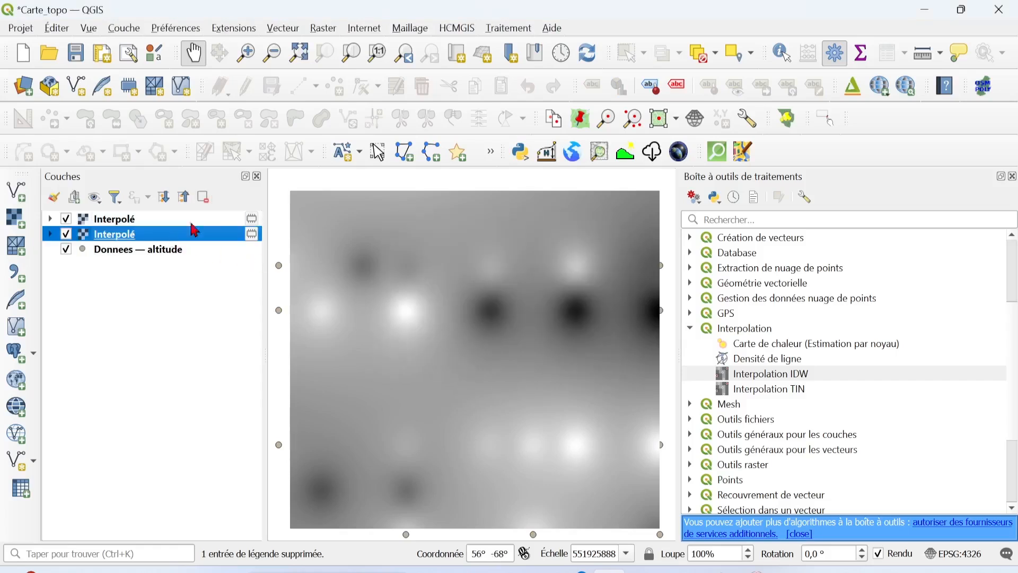
{"action": "left_click", "coordinate": [211, 198]}
{"action": "left_click", "coordinate": [504, 315]}
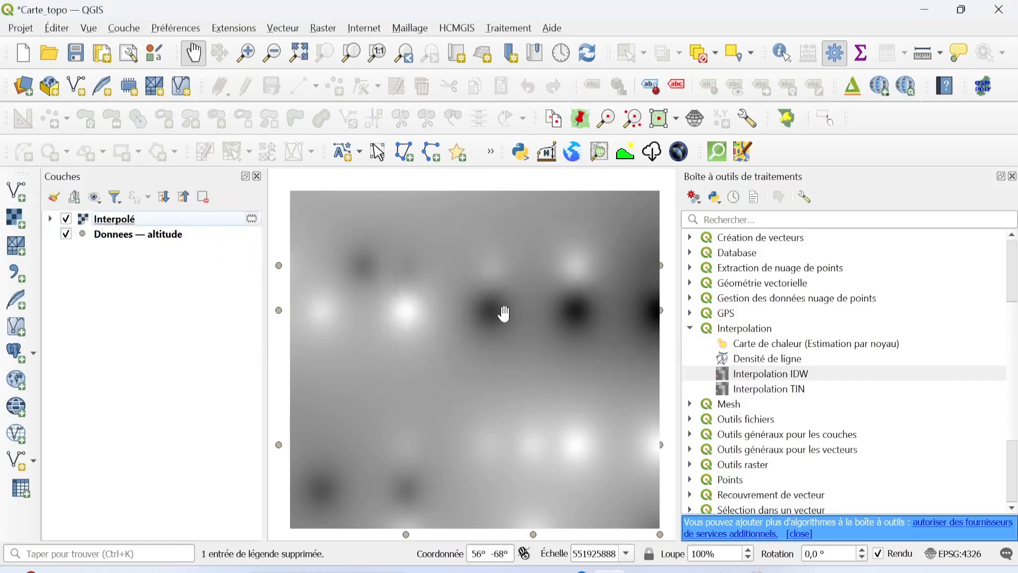
Duplicate the Interpolé layer and remove the copy from the project
{"action": "left_click", "coordinate": [162, 220]}
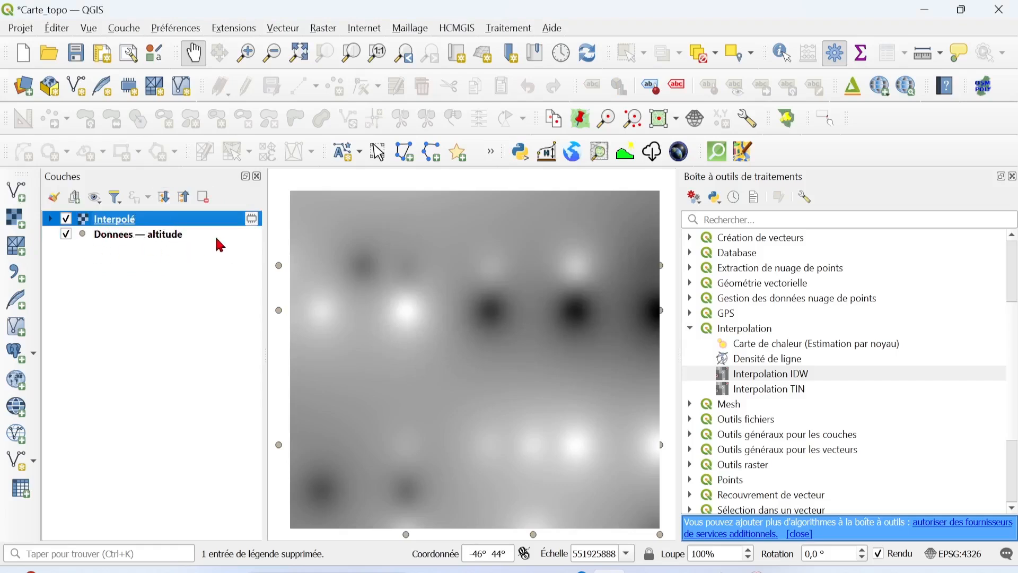
{"action": "right_click", "coordinate": [123, 232]}
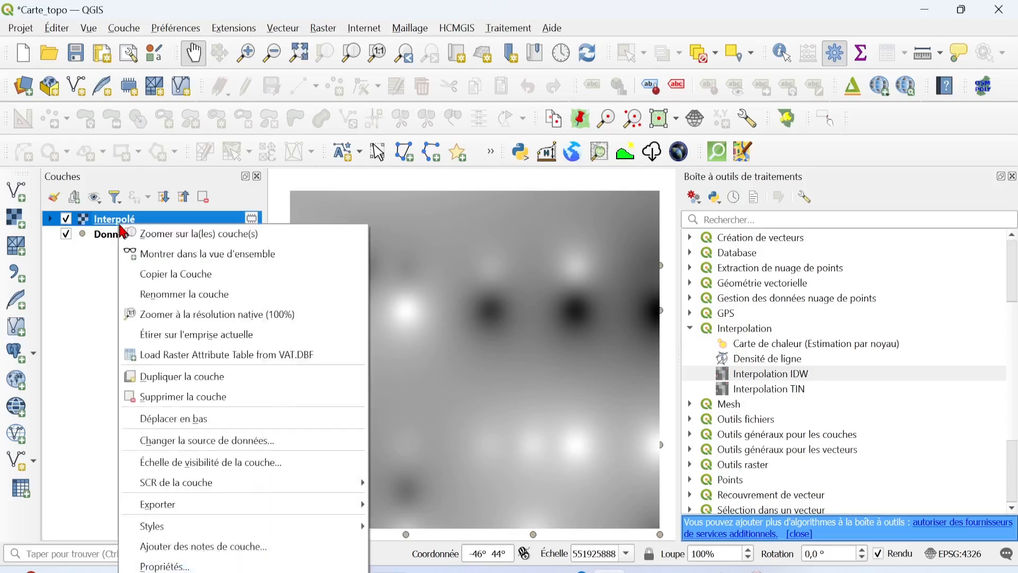
{"action": "left_click", "coordinate": [178, 381]}
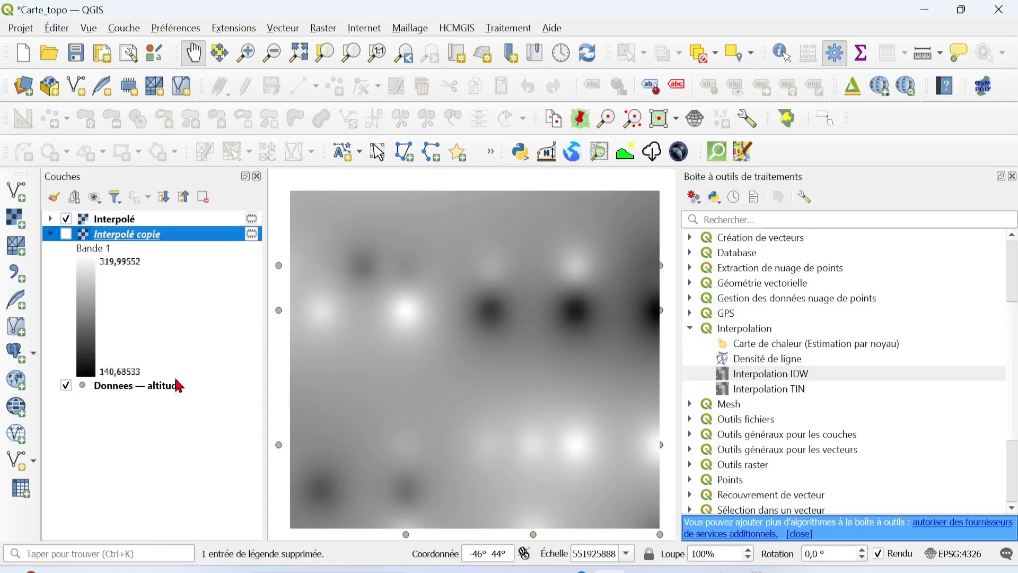
{"action": "left_click", "coordinate": [203, 197]}
{"action": "left_click", "coordinate": [506, 316]}
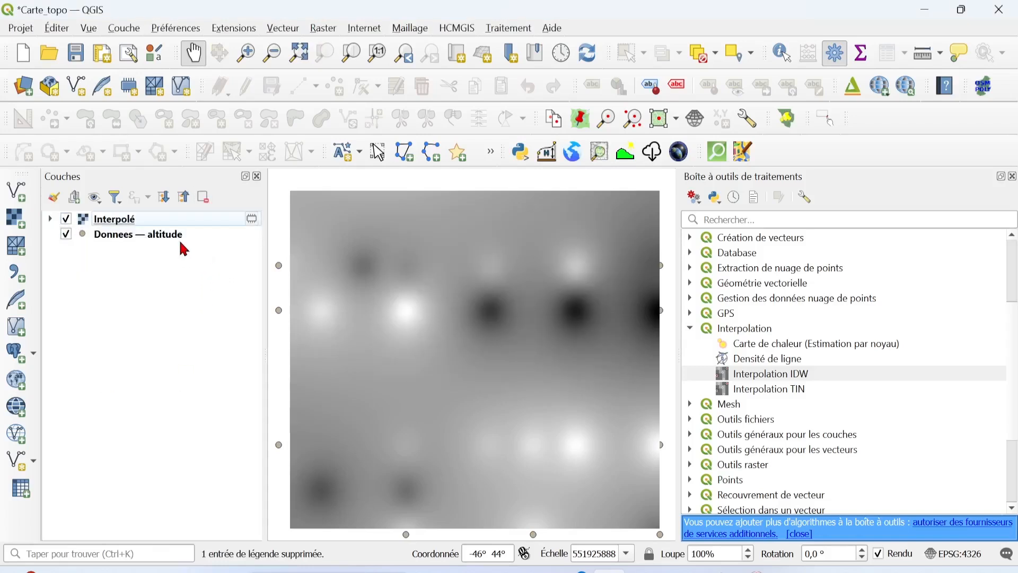
Rename the remaining Interpolé raster layer as Topo
{"action": "right_click", "coordinate": [154, 223]}
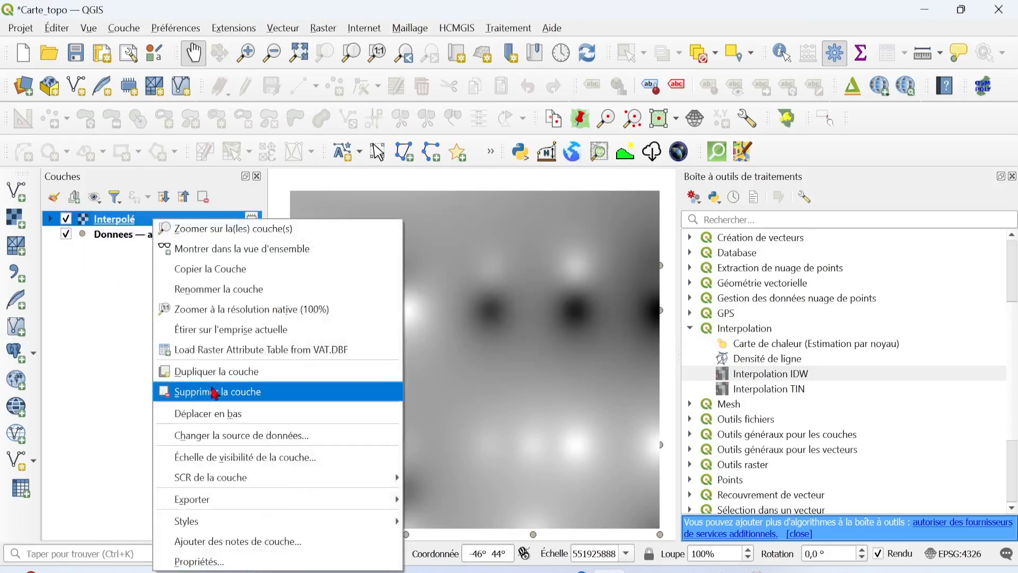
{"action": "left_click", "coordinate": [209, 288]}
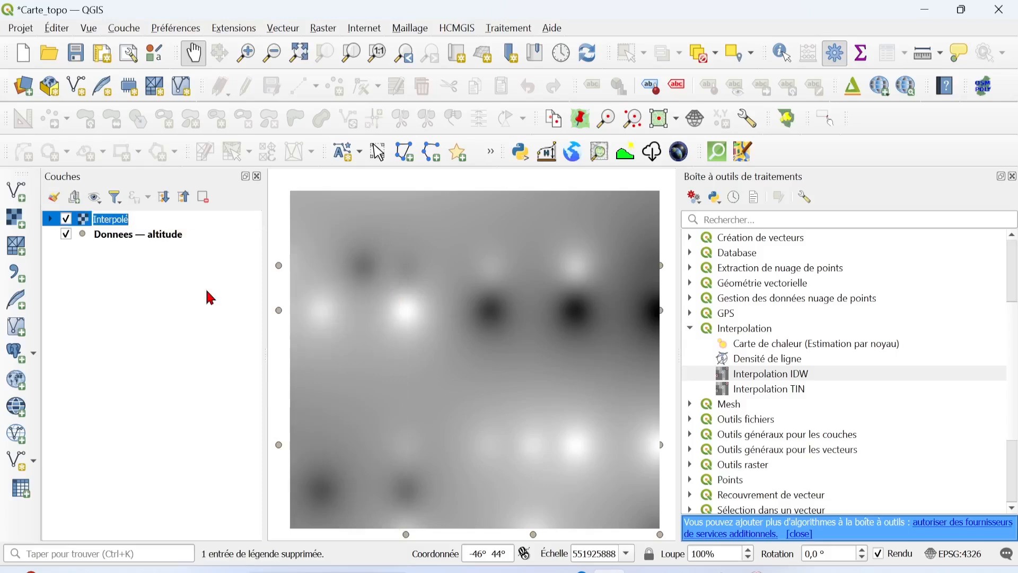
{"action": "type", "text": "Topo"}
{"action": "key", "text": "Return"}
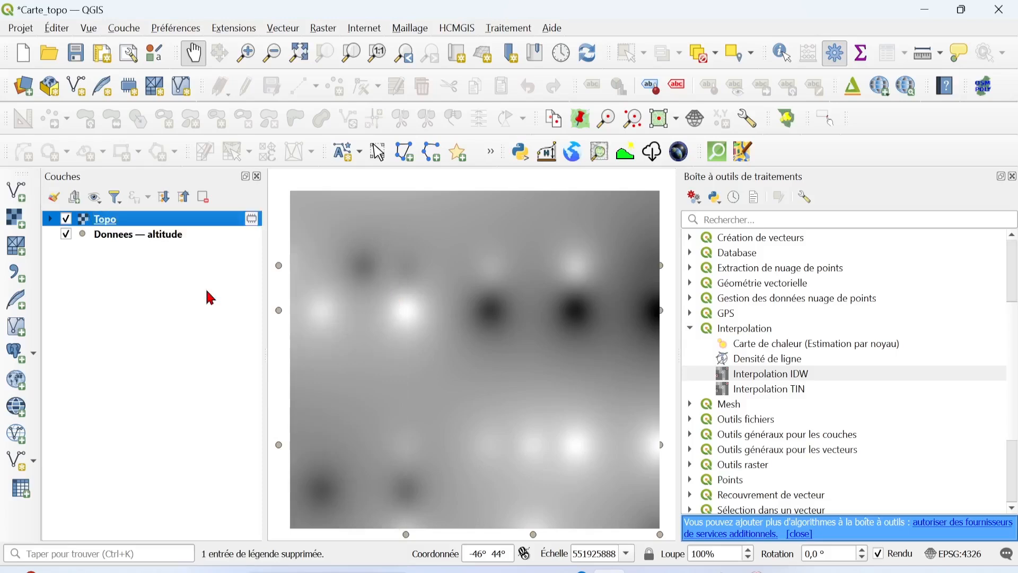
Narrow the processing toolbox to enlarge the map area and examine the Topo raster at its full layer extent
{"action": "scroll", "coordinate": [541, 329], "scroll_direction": "down", "scroll_amount": 1}
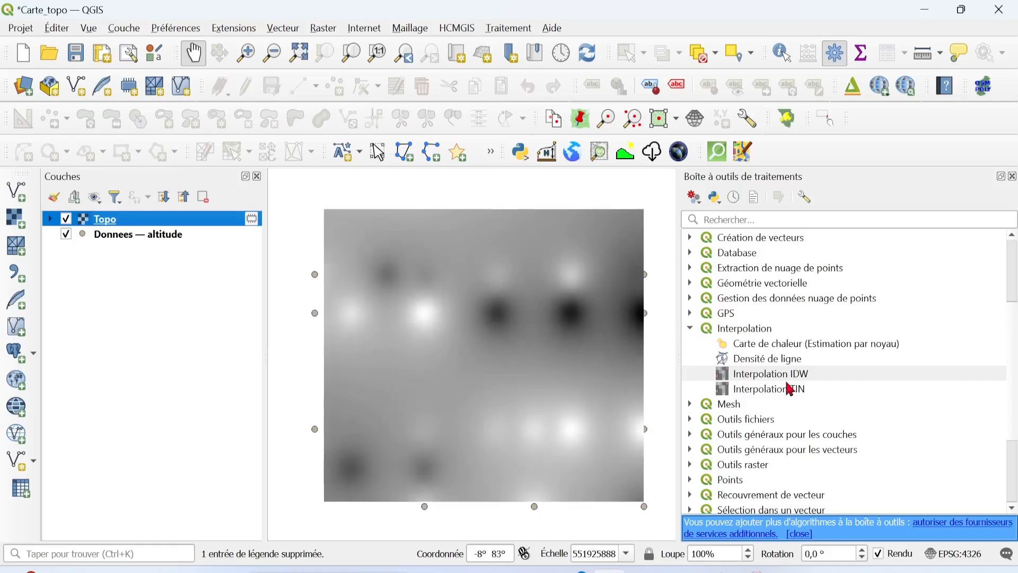
{"action": "left_click_drag", "start_coordinate": [678, 361], "coordinate": [838, 368]}
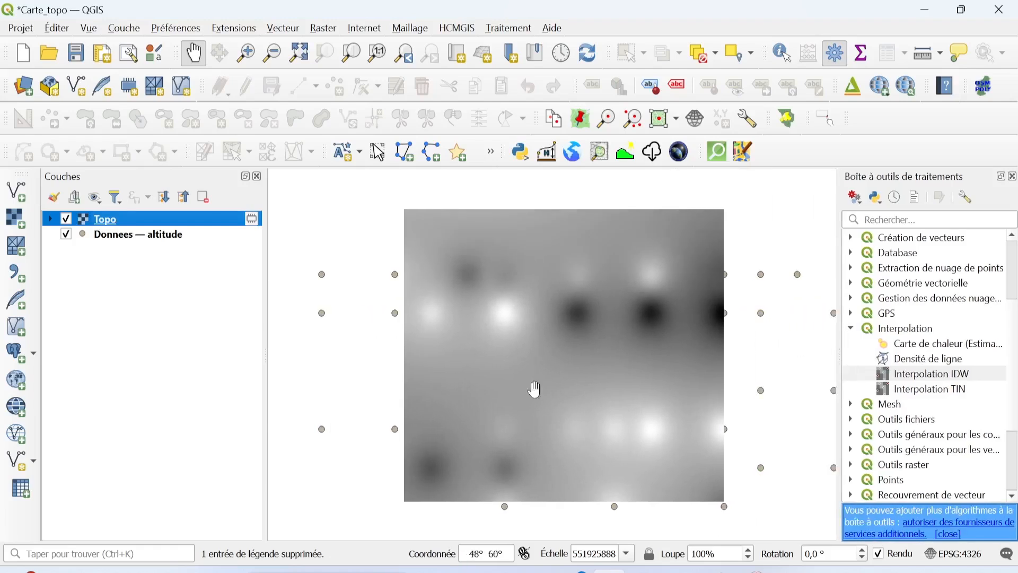
{"action": "scroll", "coordinate": [514, 408], "scroll_direction": "up", "scroll_amount": 2}
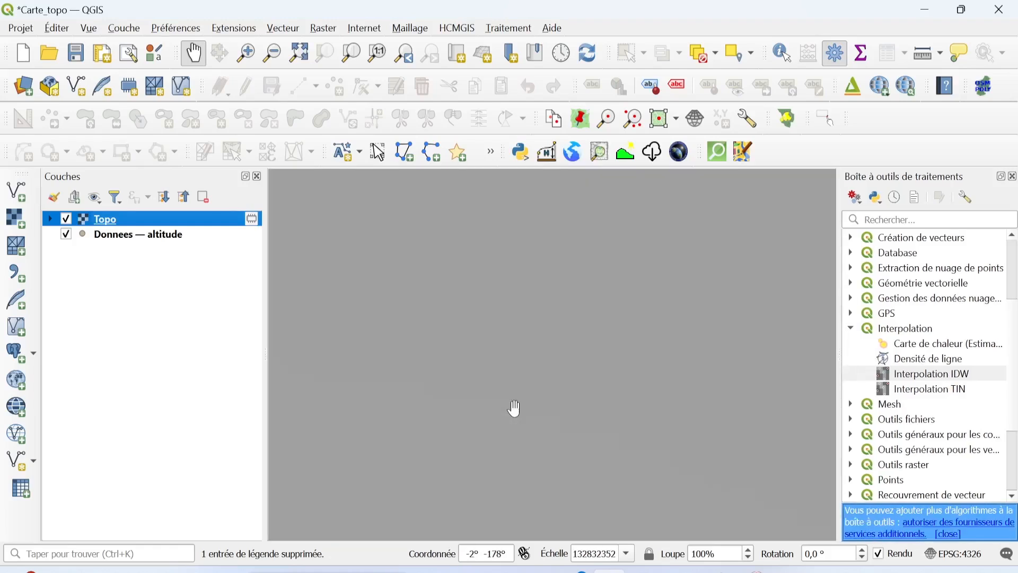
{"action": "scroll", "coordinate": [514, 408], "scroll_direction": "down", "scroll_amount": 2}
{"action": "scroll", "coordinate": [514, 408], "scroll_direction": "down", "scroll_amount": 3}
{"action": "right_click", "coordinate": [206, 220]}
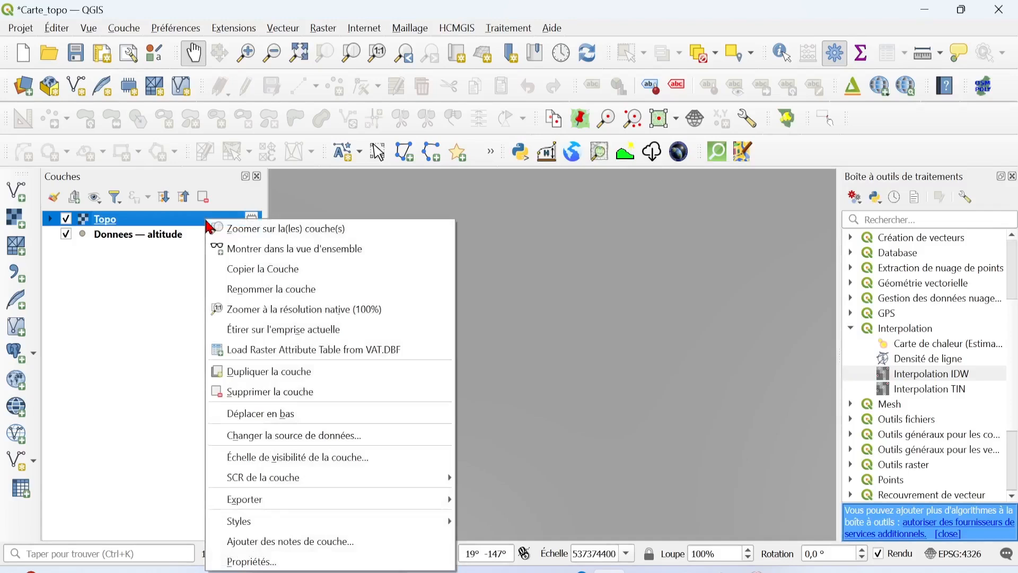
{"action": "left_click", "coordinate": [228, 228]}
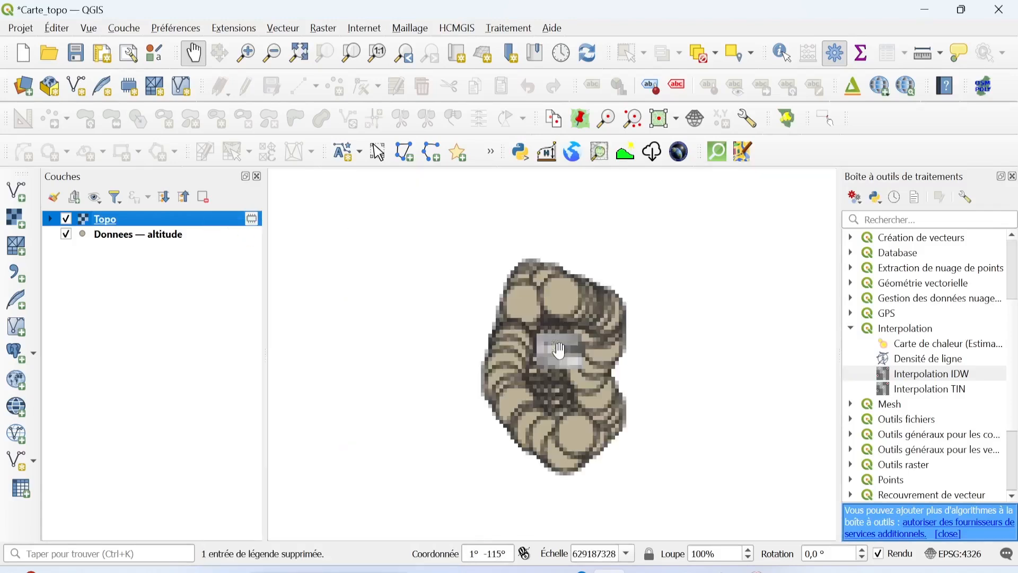
{"action": "scroll", "coordinate": [560, 350], "scroll_direction": "up", "scroll_amount": 3}
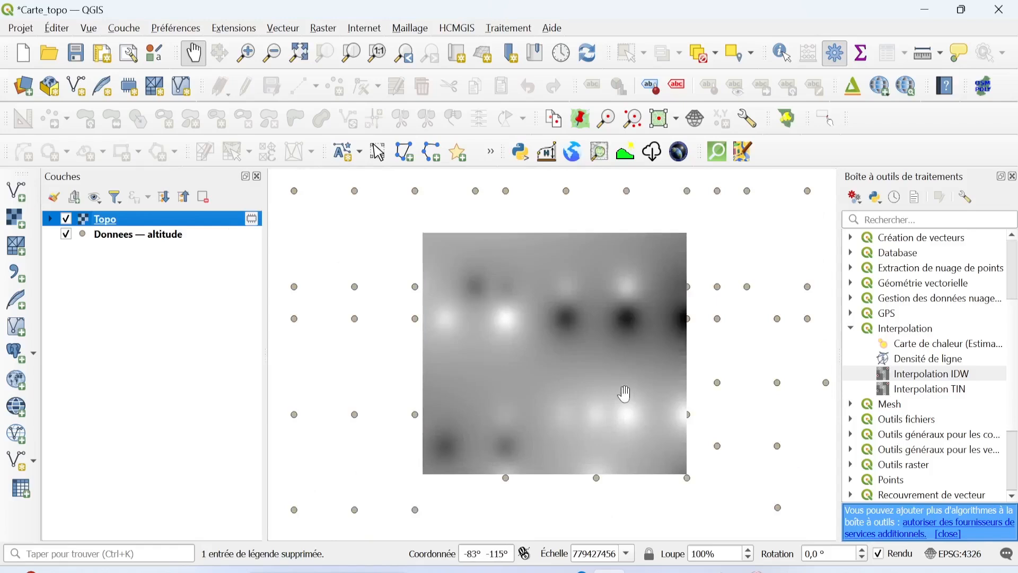
Switch to the other QGIS window of Carte_topo, inspect its Interpolé raster over the Altitude points and collapse the raster's legend
{"action": "double_click", "coordinate": [105, 219]}
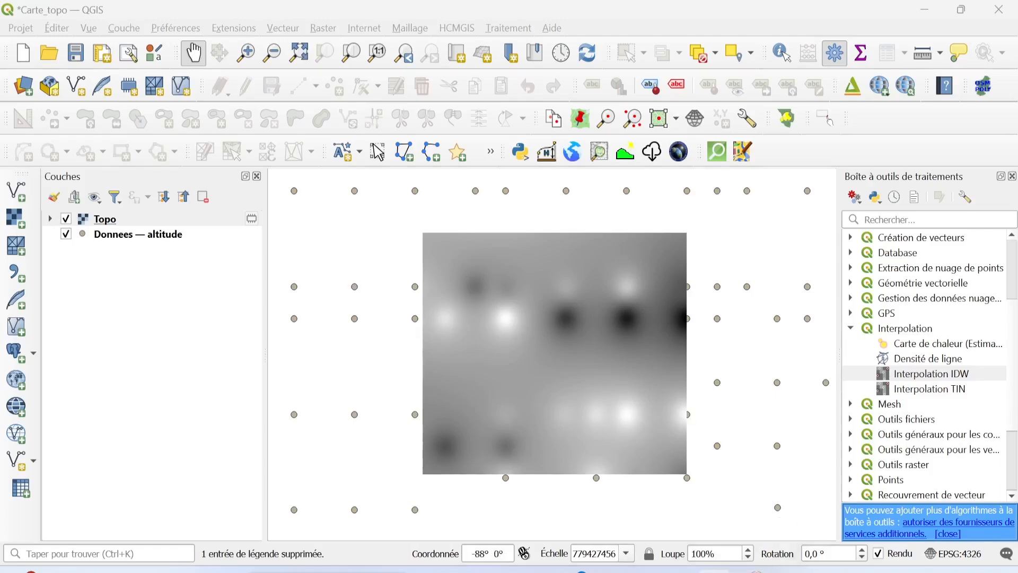
{"action": "key", "text": "alt+Tab"}
{"action": "left_click", "coordinate": [818, 400]}
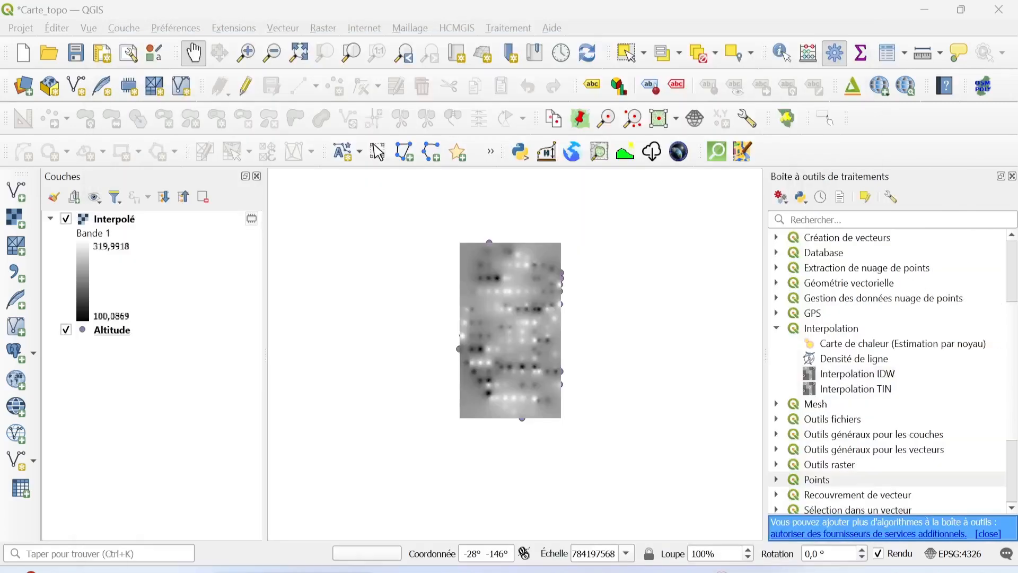
{"action": "scroll", "coordinate": [544, 354], "scroll_direction": "up", "scroll_amount": 1}
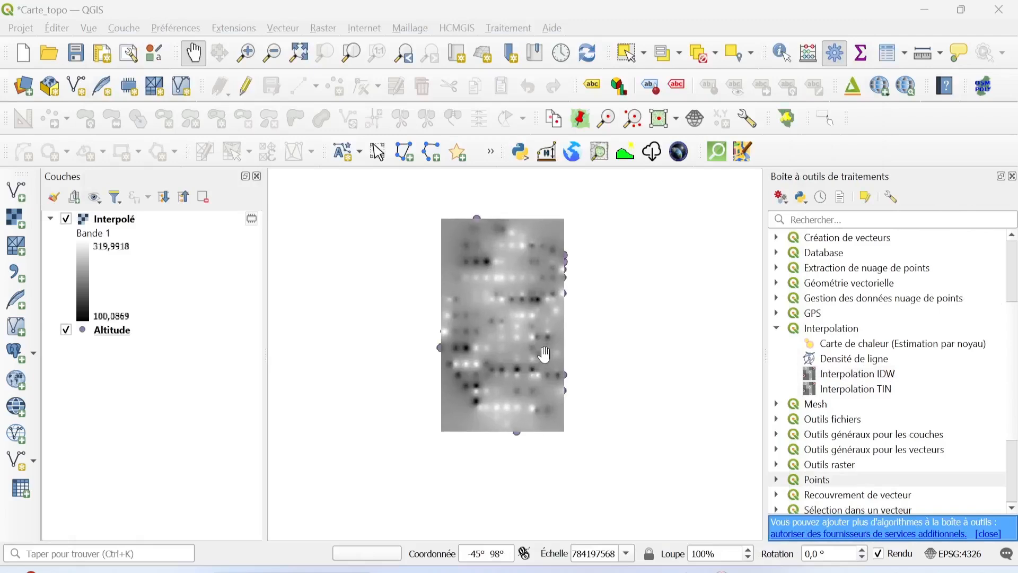
{"action": "scroll", "coordinate": [545, 354], "scroll_direction": "up", "scroll_amount": 2}
{"action": "scroll", "coordinate": [544, 353], "scroll_direction": "up", "scroll_amount": 1}
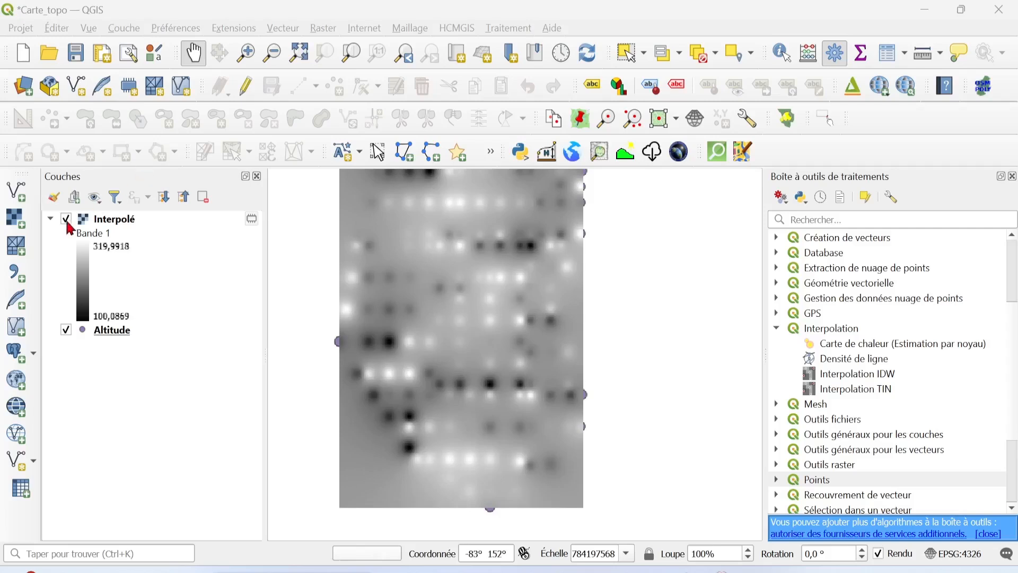
{"action": "left_click", "coordinate": [50, 219]}
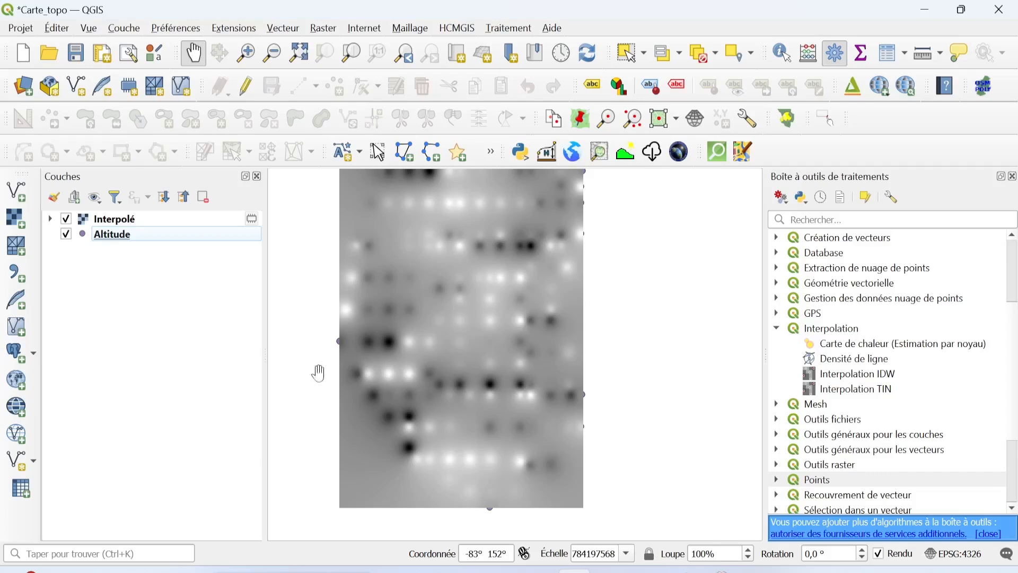
Switch to the Google Meet call, check the in-call chat messages and return to the Carte_topo project in QGIS
{"action": "mouse_move", "coordinate": [715, 570]}
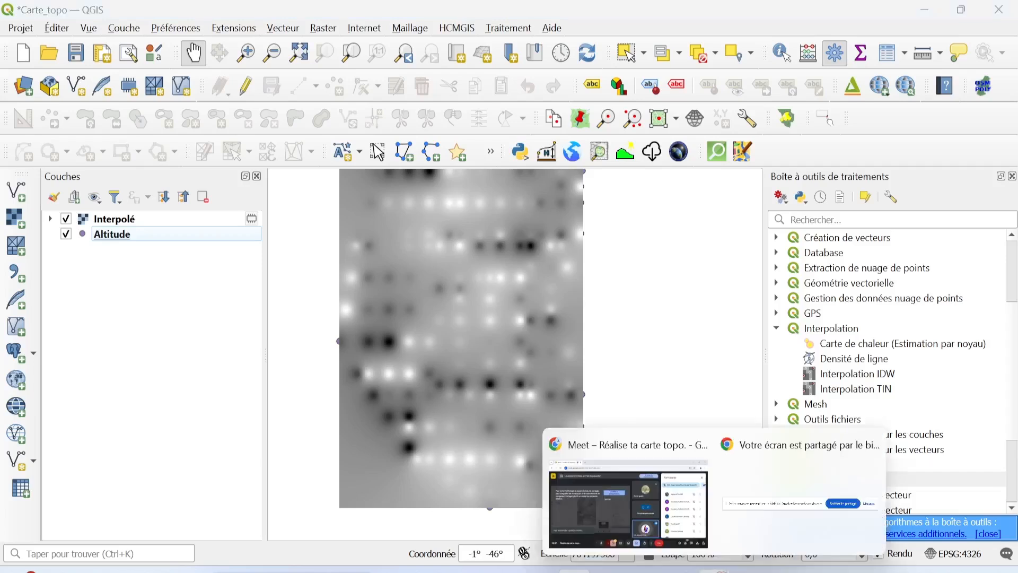
{"action": "left_click", "coordinate": [665, 512]}
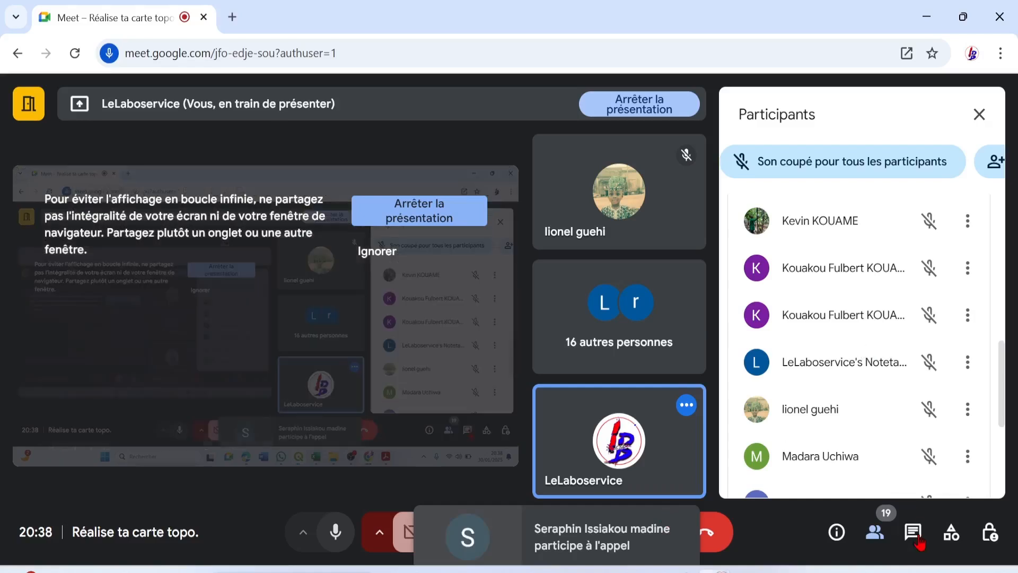
{"action": "left_click", "coordinate": [912, 532]}
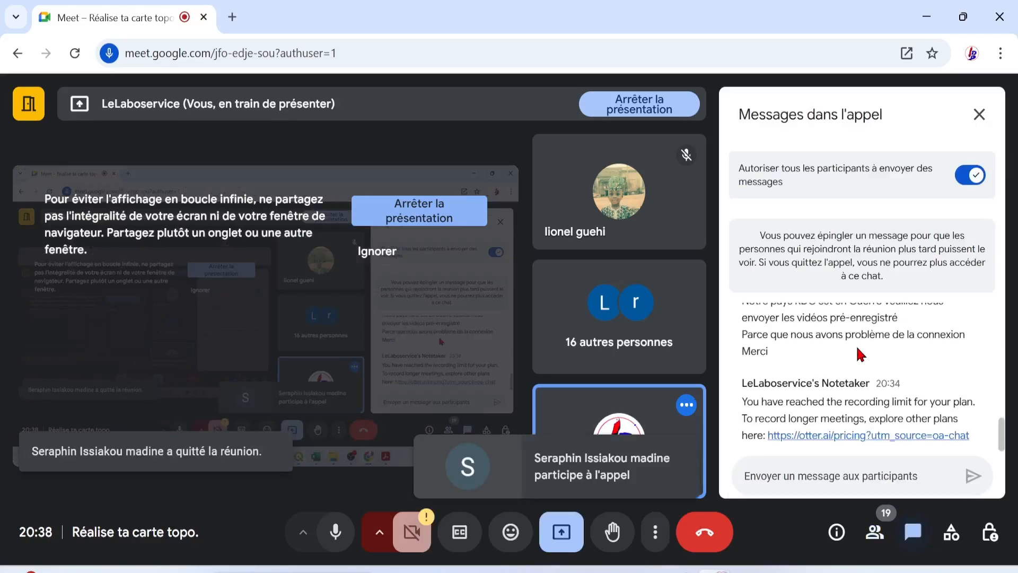
{"action": "scroll", "coordinate": [856, 347], "scroll_direction": "up", "scroll_amount": 1}
{"action": "scroll", "coordinate": [857, 347], "scroll_direction": "down", "scroll_amount": 1}
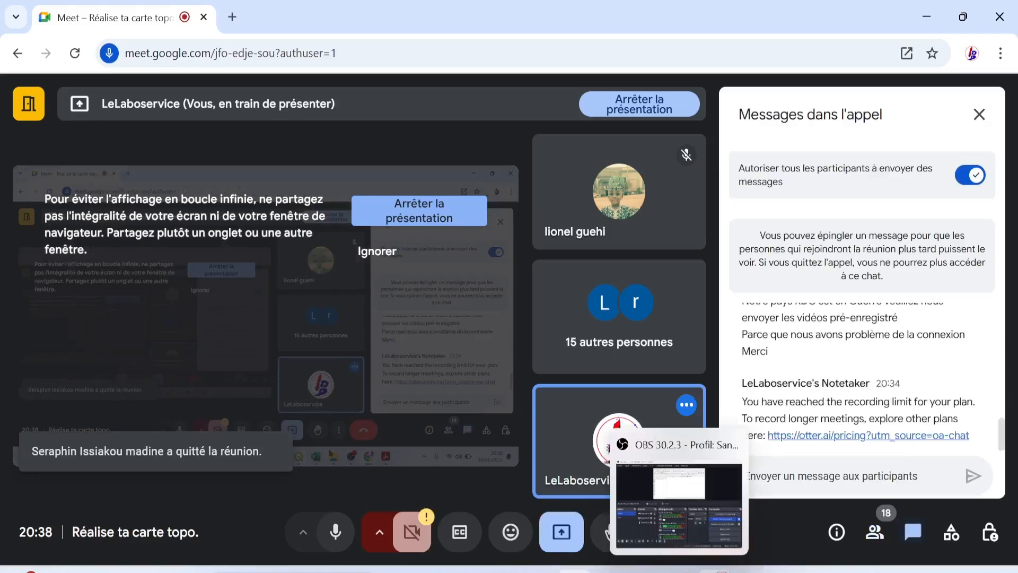
{"action": "left_click", "coordinate": [573, 475]}
{"action": "left_click_drag", "start_coordinate": [552, 450], "coordinate": [544, 450]}
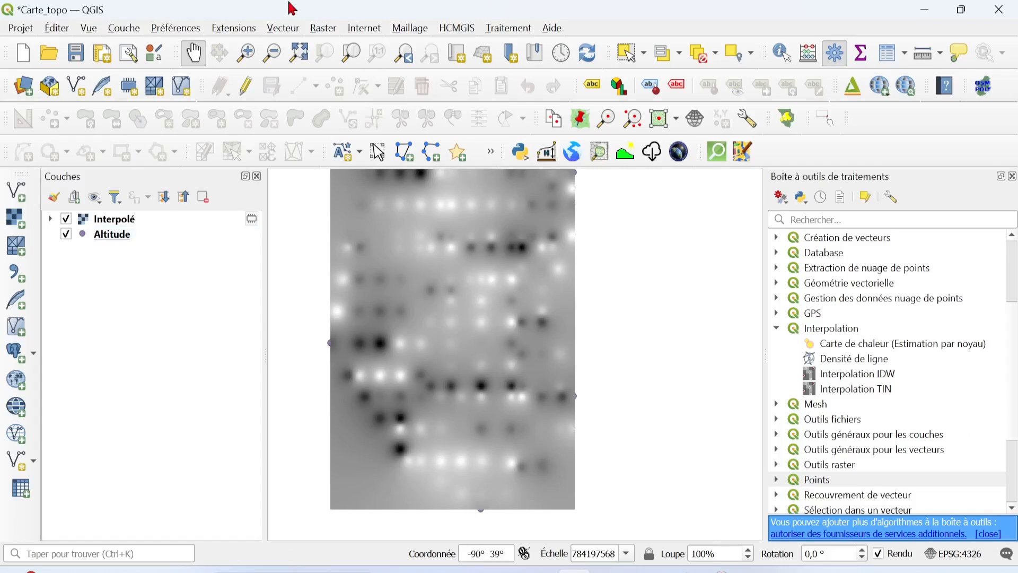
Select the Interpolé raster and open the Contour extraction tool for it
{"action": "left_click", "coordinate": [318, 31]}
{"action": "left_click", "coordinate": [408, 327]}
{"action": "left_click_drag", "start_coordinate": [408, 328], "coordinate": [451, 375]}
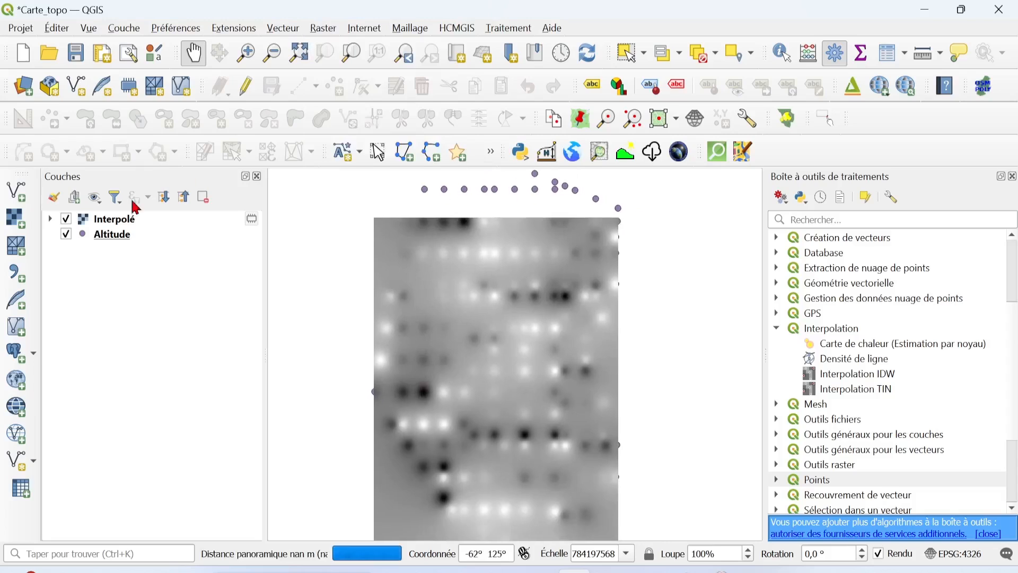
{"action": "left_click", "coordinate": [144, 224]}
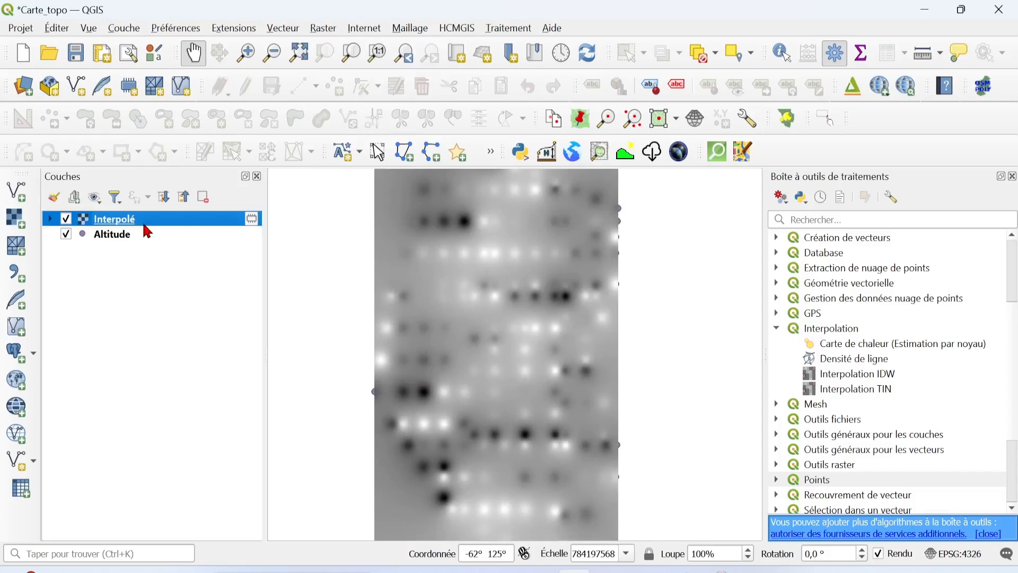
{"action": "left_click", "coordinate": [325, 31]}
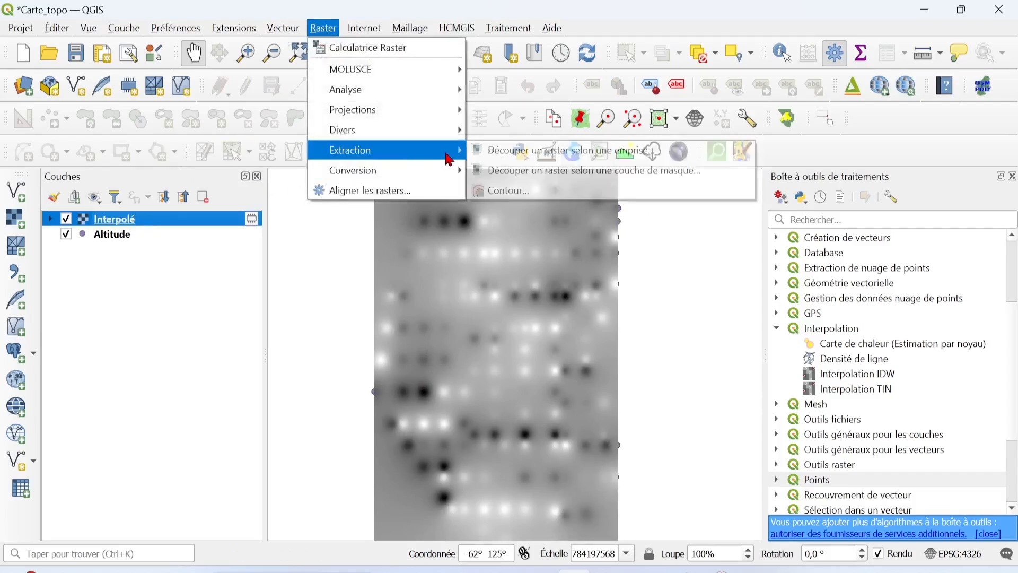
{"action": "mouse_move", "coordinate": [438, 97]}
{"action": "mouse_move", "coordinate": [451, 171]}
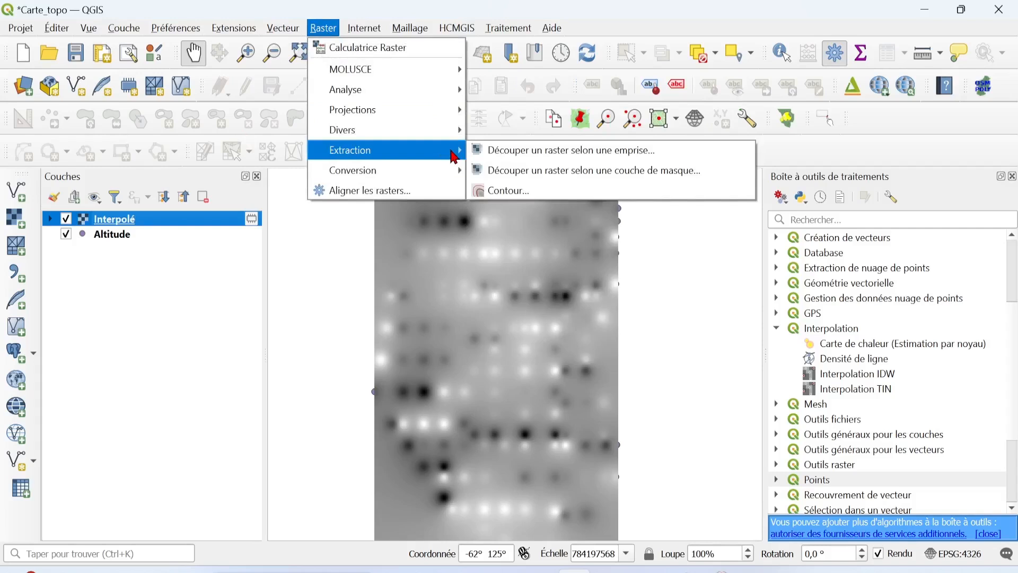
{"action": "left_click", "coordinate": [528, 192]}
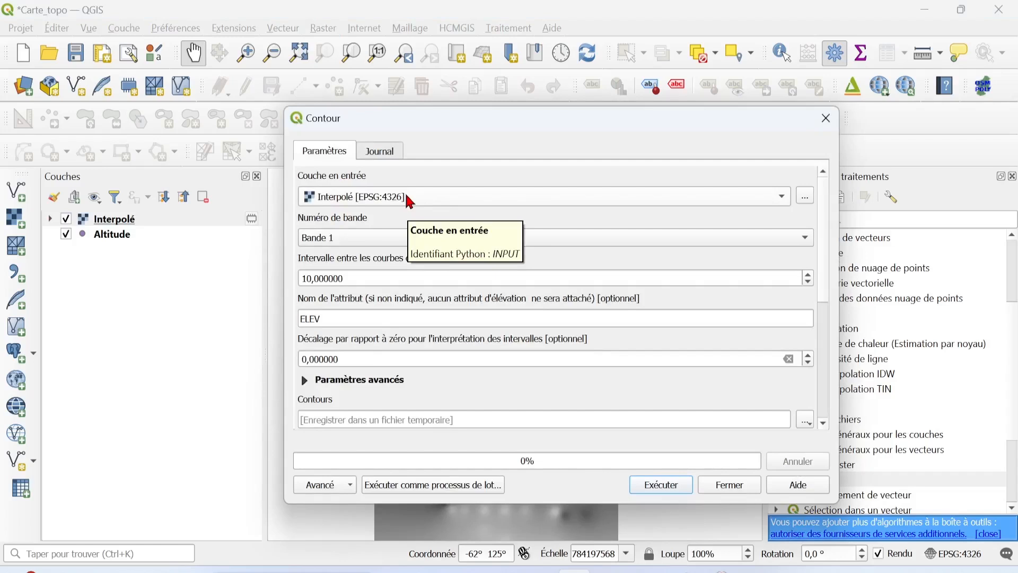
Keep Interpolé as the contour input layer, with Bande 1 and a contour interval of 10
{"action": "left_click", "coordinate": [627, 197]}
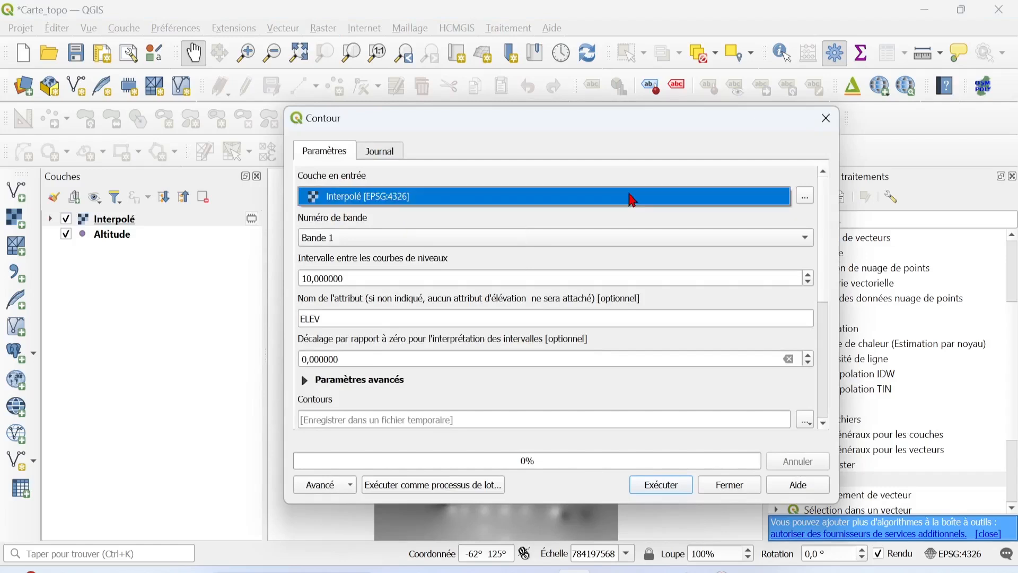
{"action": "left_click", "coordinate": [468, 198]}
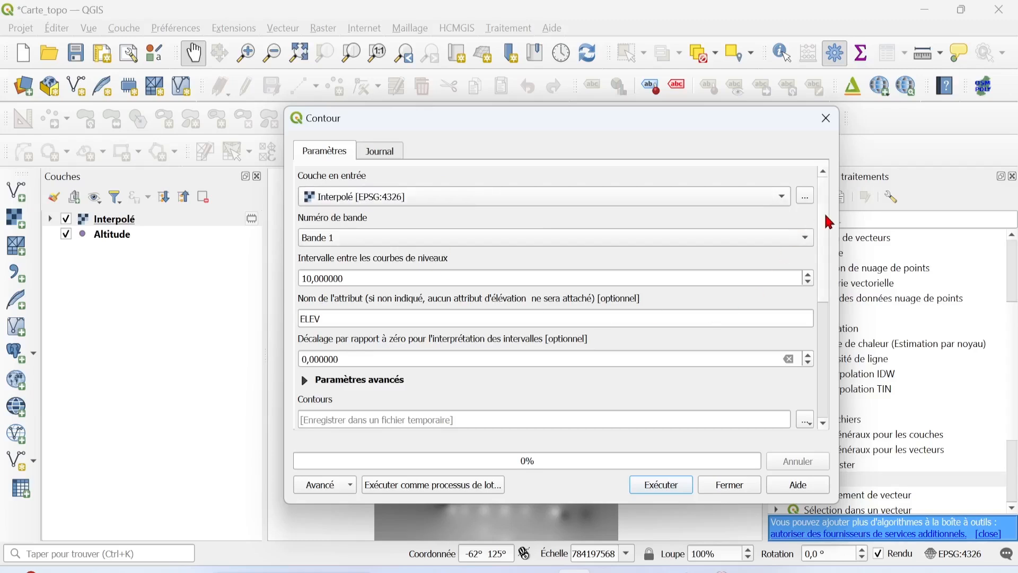
{"action": "scroll", "coordinate": [829, 221], "scroll_direction": "down", "scroll_amount": 1}
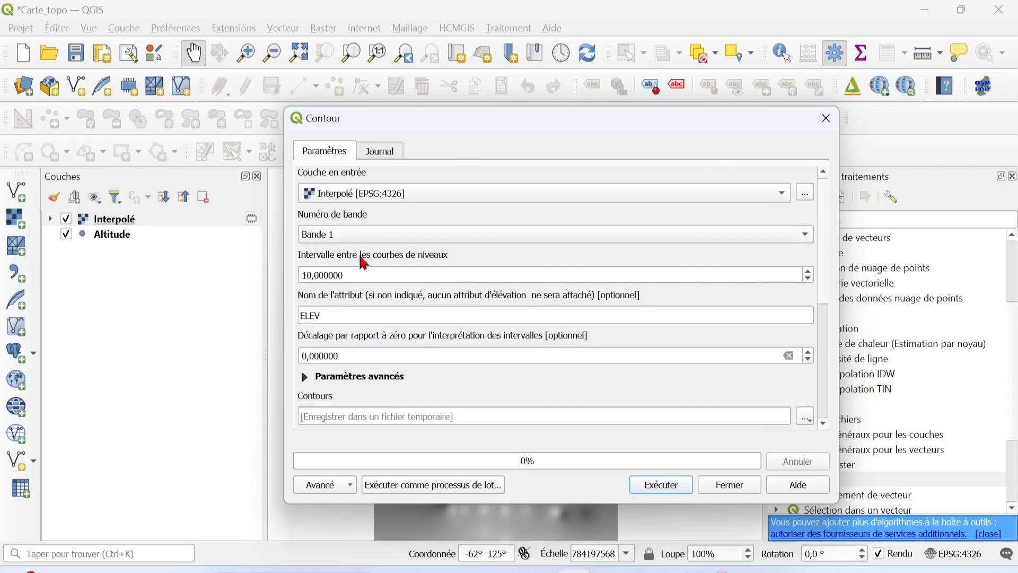
{"action": "left_click", "coordinate": [388, 237]}
{"action": "left_click", "coordinate": [391, 240]}
{"action": "left_click_drag", "start_coordinate": [356, 275], "coordinate": [271, 275]}
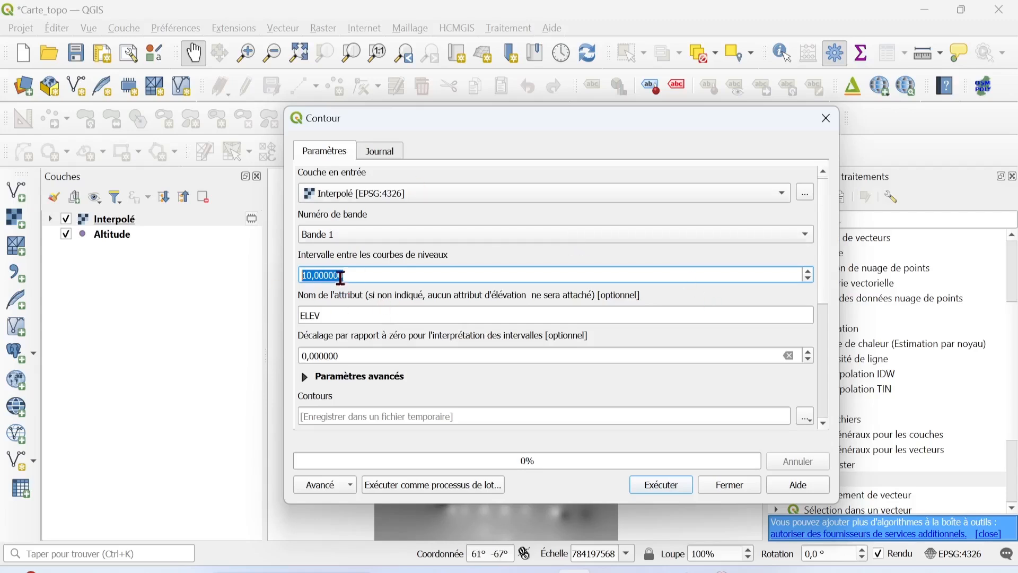
Name the elevation attribute of the contours Equidist
{"action": "left_click_drag", "start_coordinate": [827, 287], "coordinate": [823, 312]}
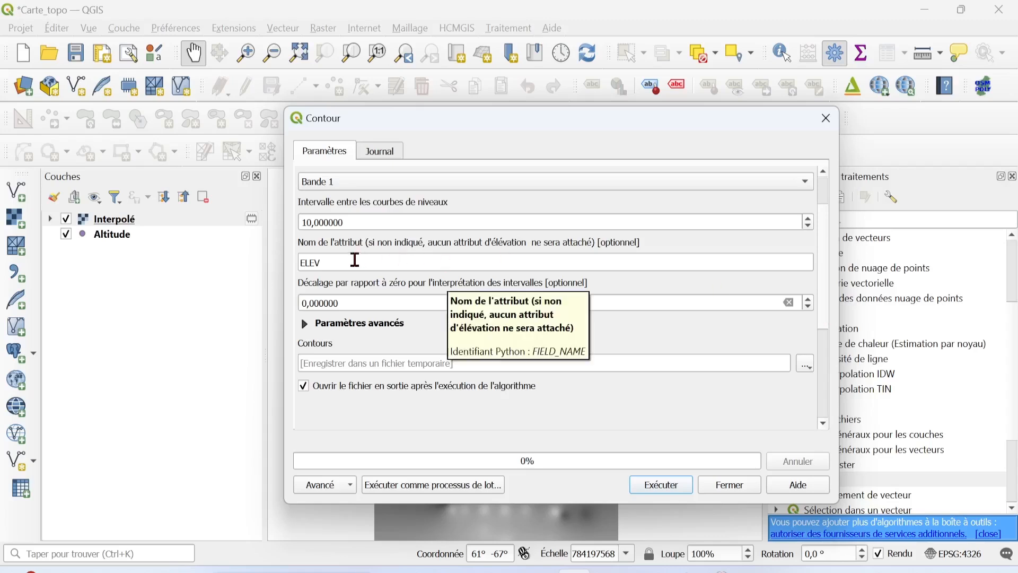
{"action": "double_click", "coordinate": [320, 265]}
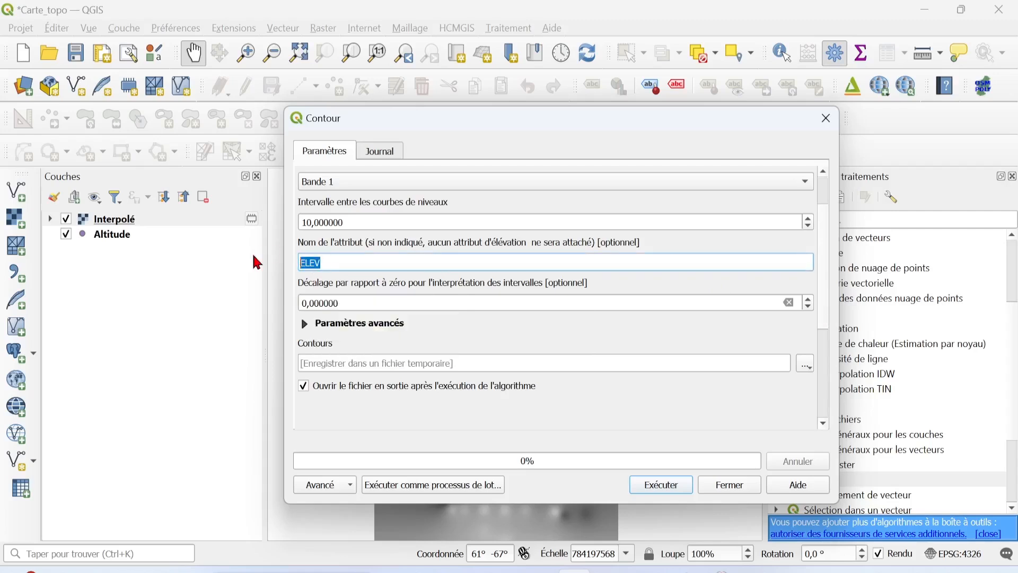
{"action": "type", "text": "Equidist"}
{"action": "scroll", "coordinate": [825, 326], "scroll_direction": "down", "scroll_amount": 1}
{"action": "left_click_drag", "start_coordinate": [822, 321], "coordinate": [830, 276]}
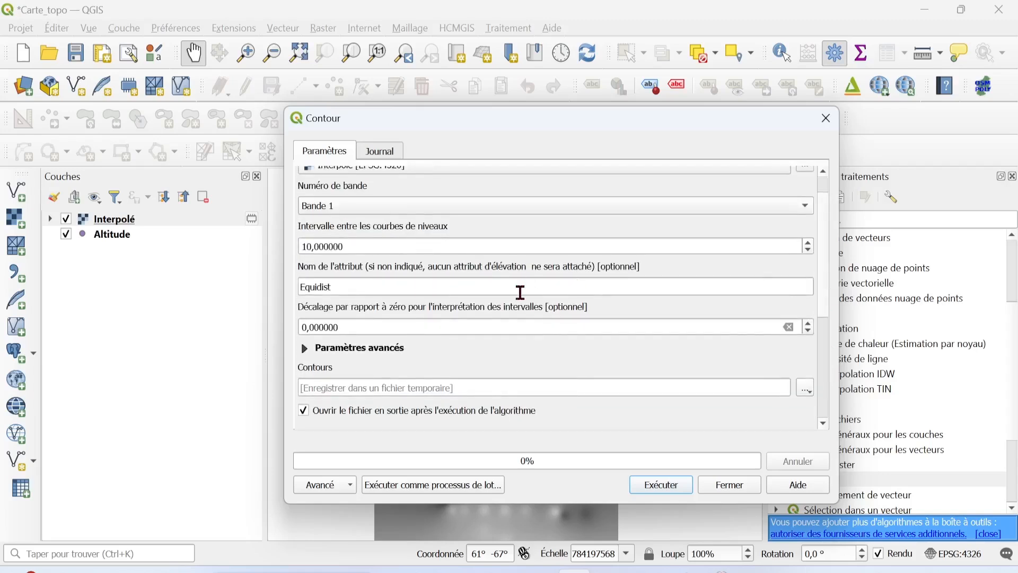
Generate the contours as a temporary layer loaded into the project and close the Contour dialog
{"action": "left_click", "coordinate": [410, 389]}
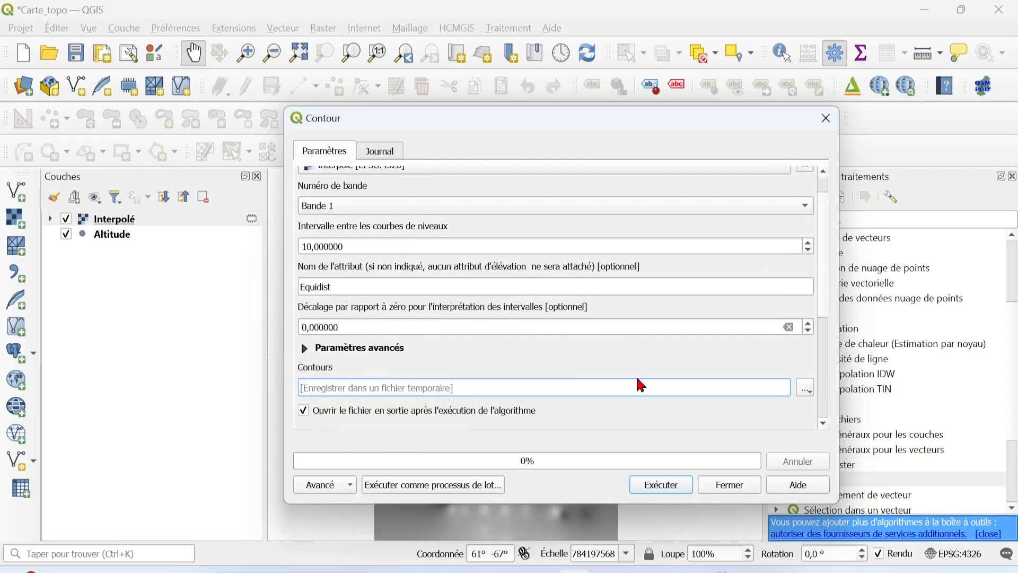
{"action": "left_click", "coordinate": [805, 388]}
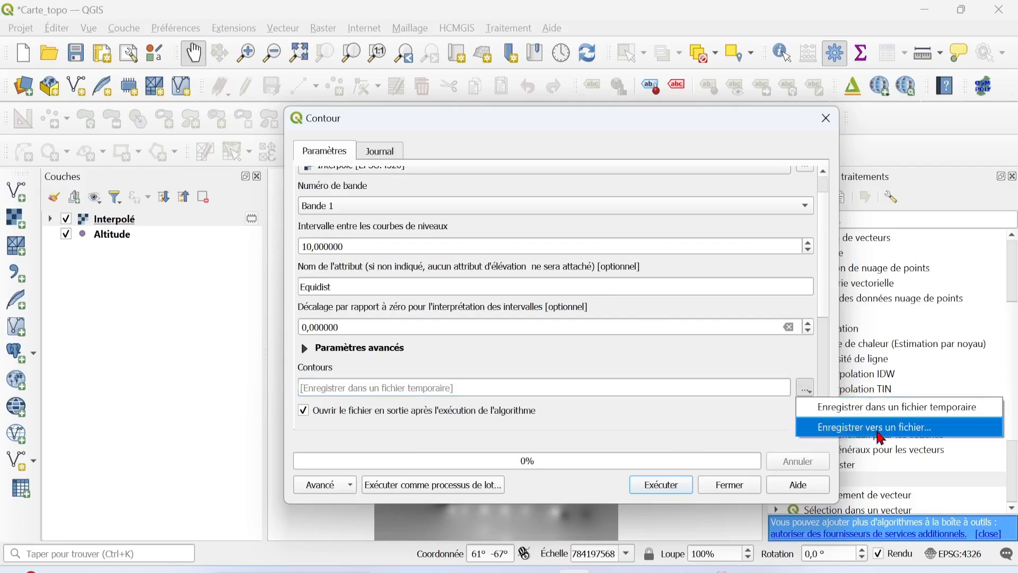
{"action": "left_click_drag", "start_coordinate": [820, 257], "coordinate": [826, 387]}
{"action": "left_click", "coordinate": [667, 486]}
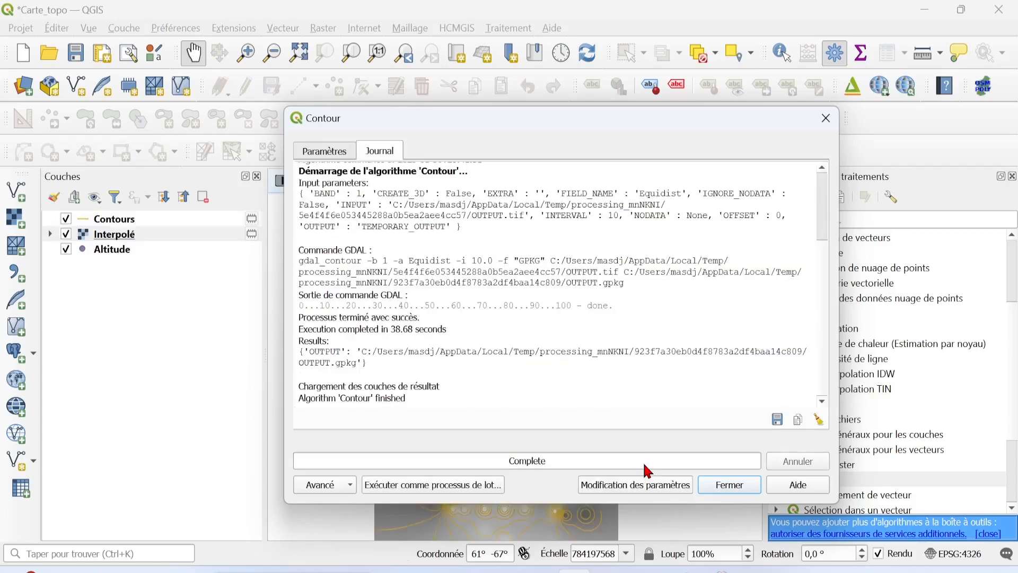
{"action": "left_click", "coordinate": [717, 483]}
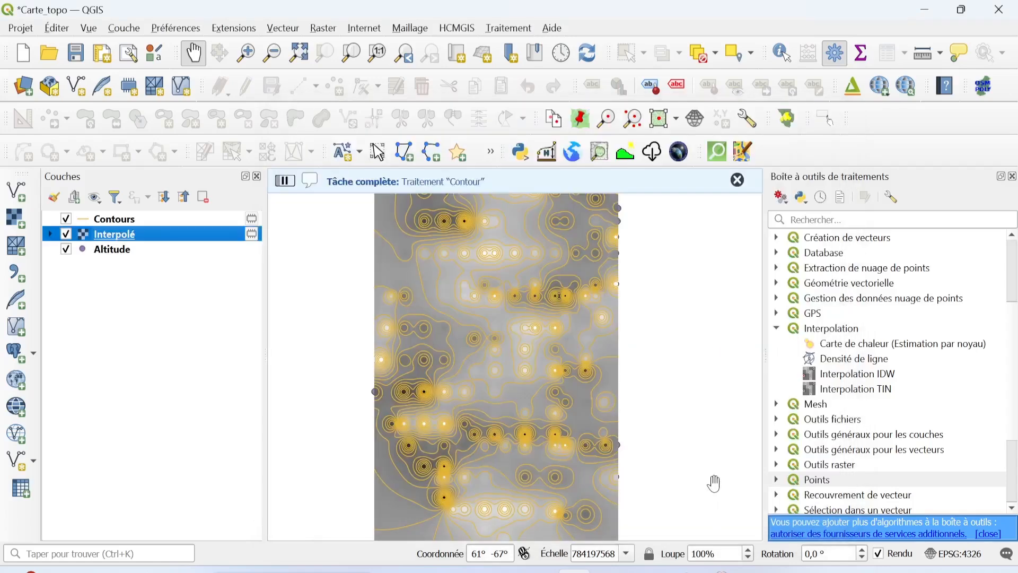
Examine the contour lines up close on the map and review the Equidist values in the Contours attribute table
{"action": "scroll", "coordinate": [520, 339], "scroll_direction": "up", "scroll_amount": 3}
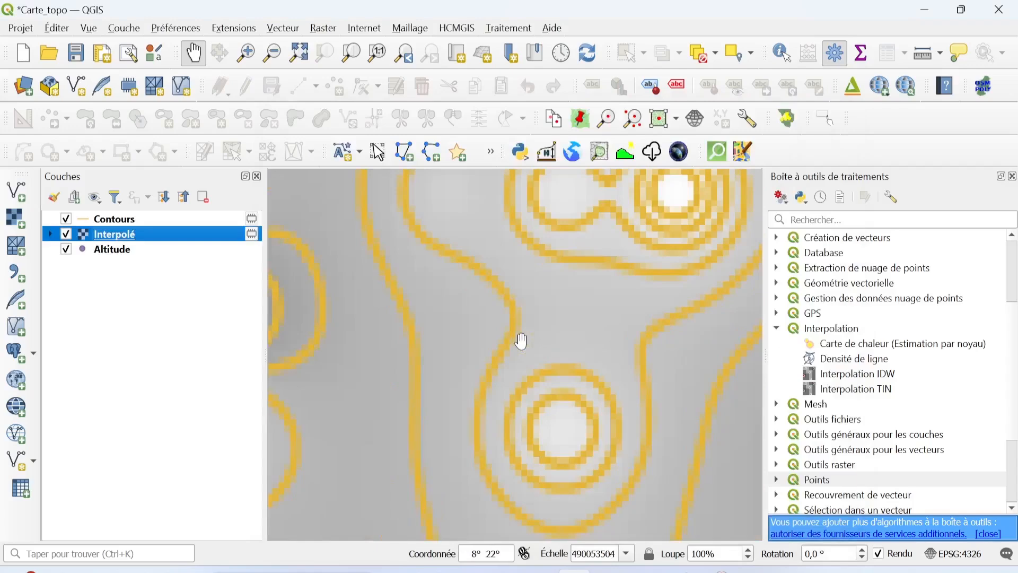
{"action": "scroll", "coordinate": [546, 232], "scroll_direction": "up", "scroll_amount": 3}
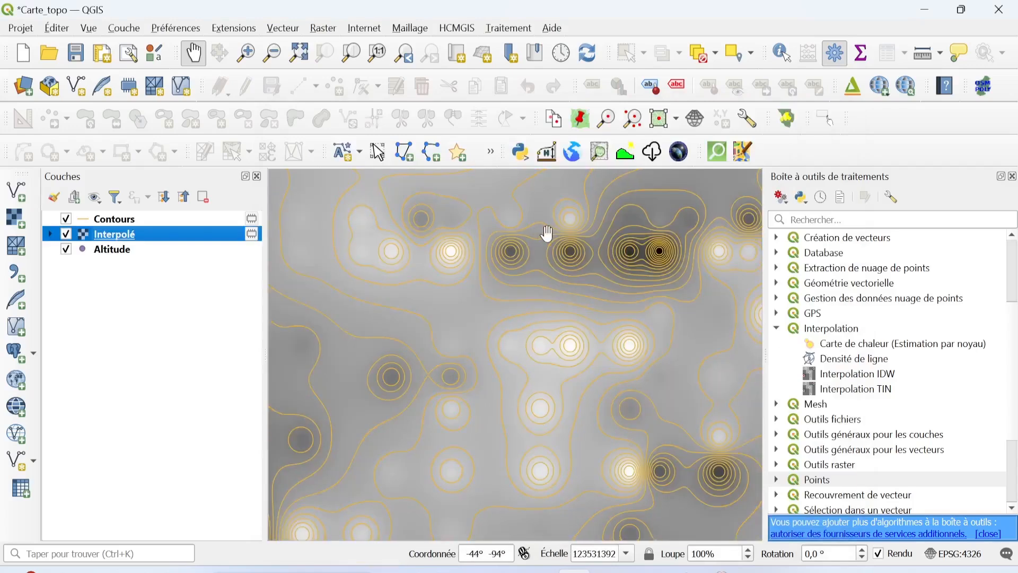
{"action": "right_click", "coordinate": [184, 220]}
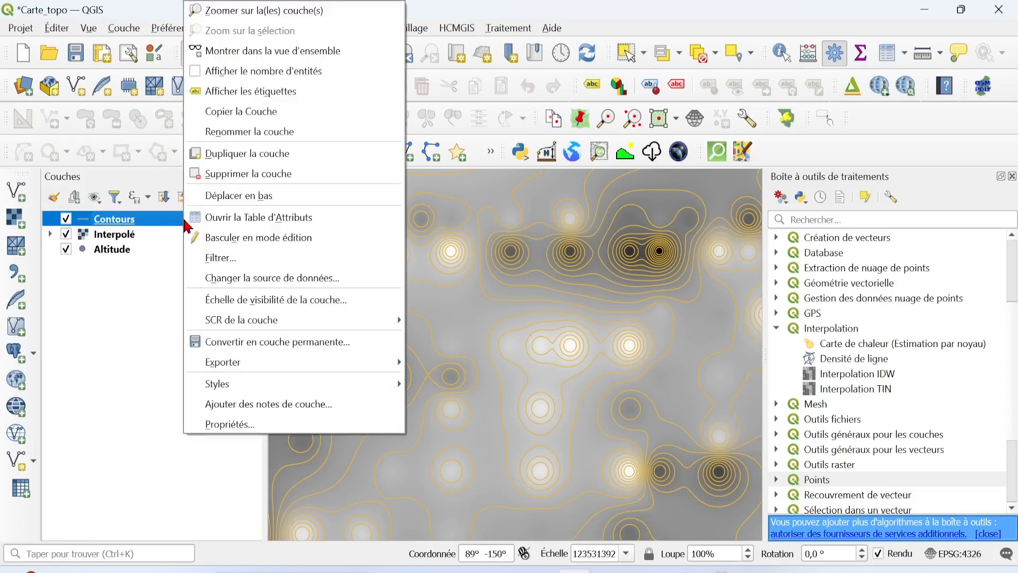
{"action": "left_click", "coordinate": [230, 219]}
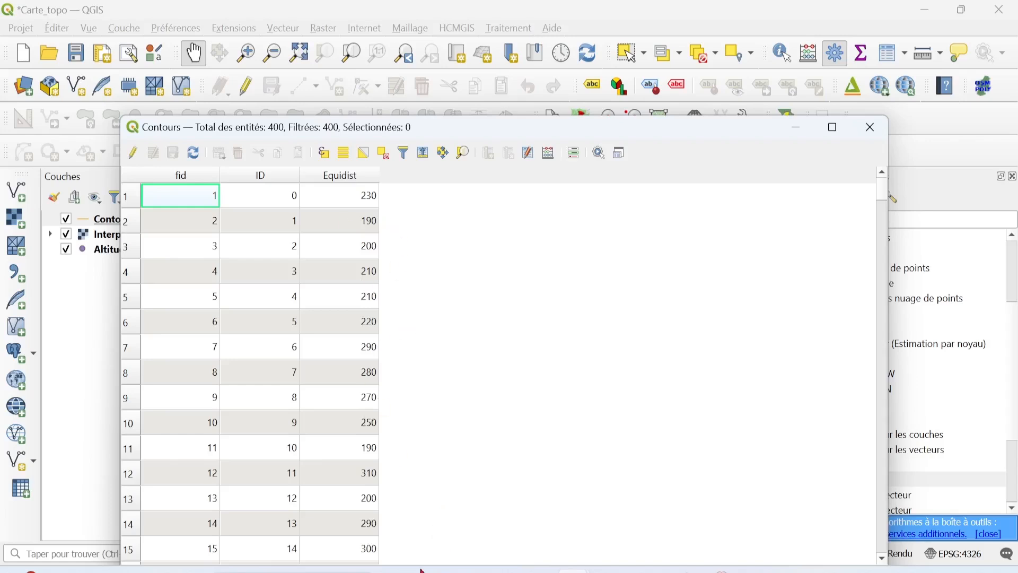
{"action": "mouse_move", "coordinate": [468, 570]}
{"action": "left_click", "coordinate": [871, 128]}
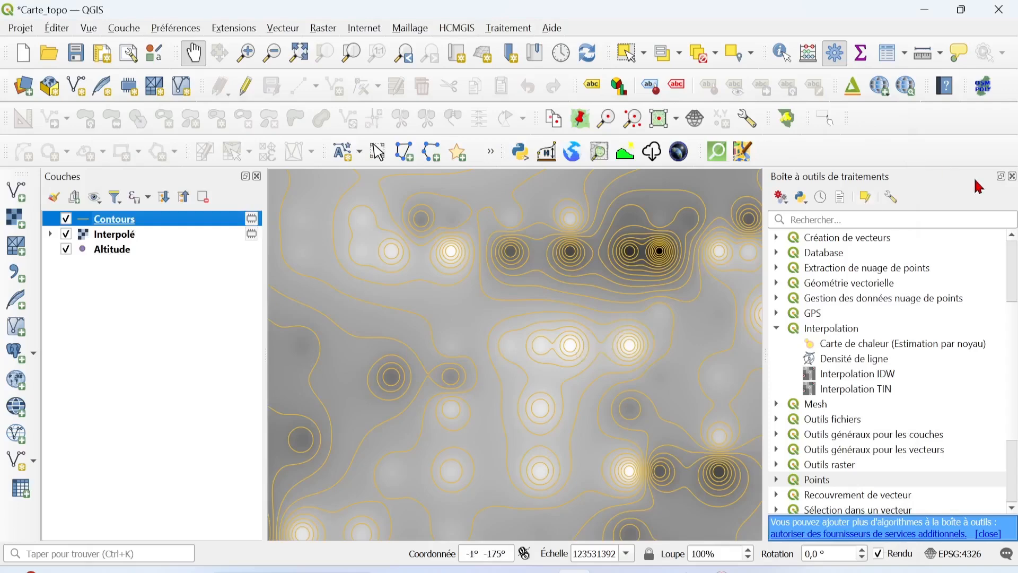
Close the processing toolbox and hide the Altitude and Contours layers so only the Interpolé raster is displayed
{"action": "left_click", "coordinate": [1011, 176]}
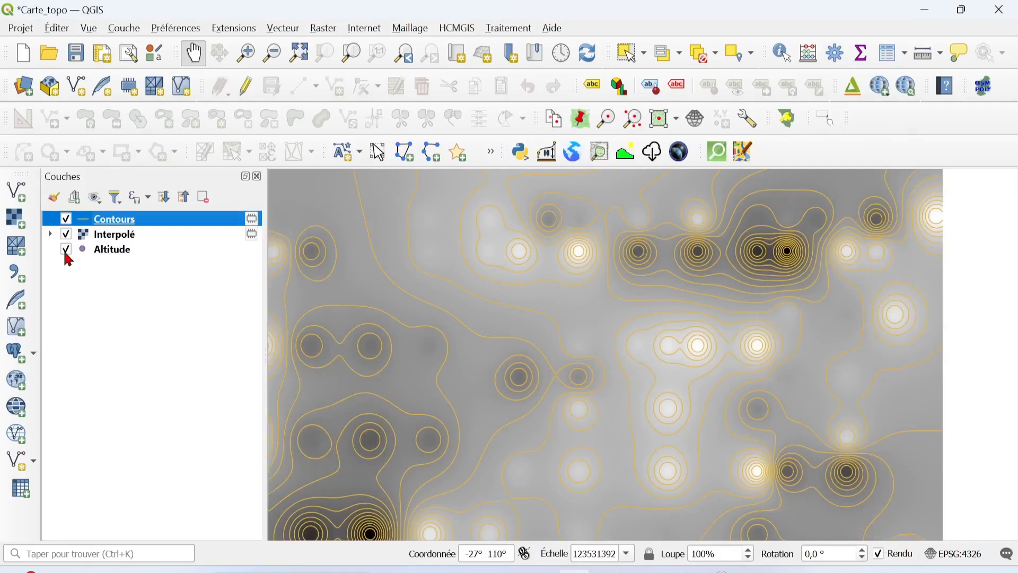
{"action": "left_click", "coordinate": [65, 250]}
{"action": "left_click", "coordinate": [67, 220]}
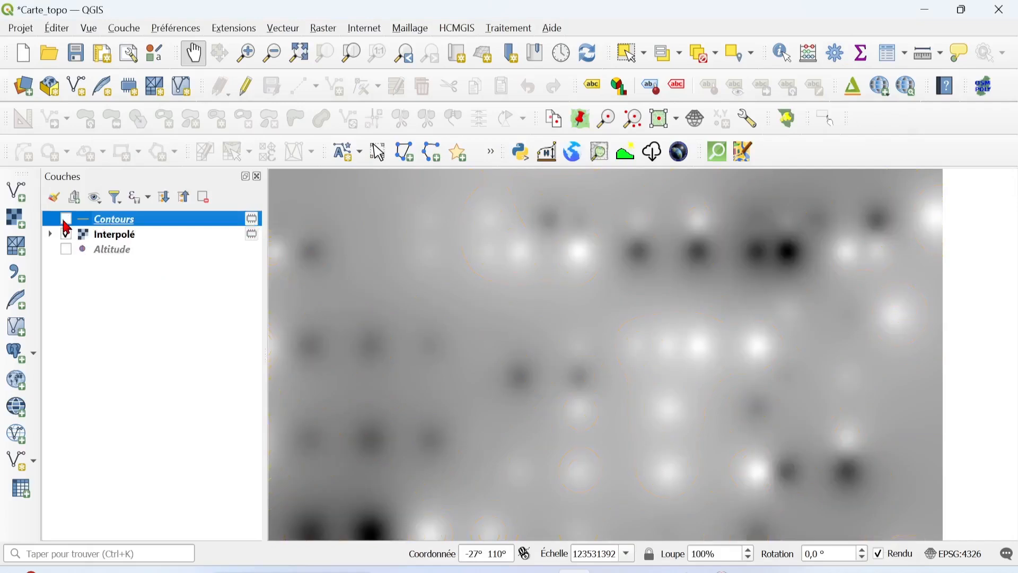
Duplicate the Interpolé raster, make the copy visible and collapse its legend
{"action": "left_click", "coordinate": [151, 240]}
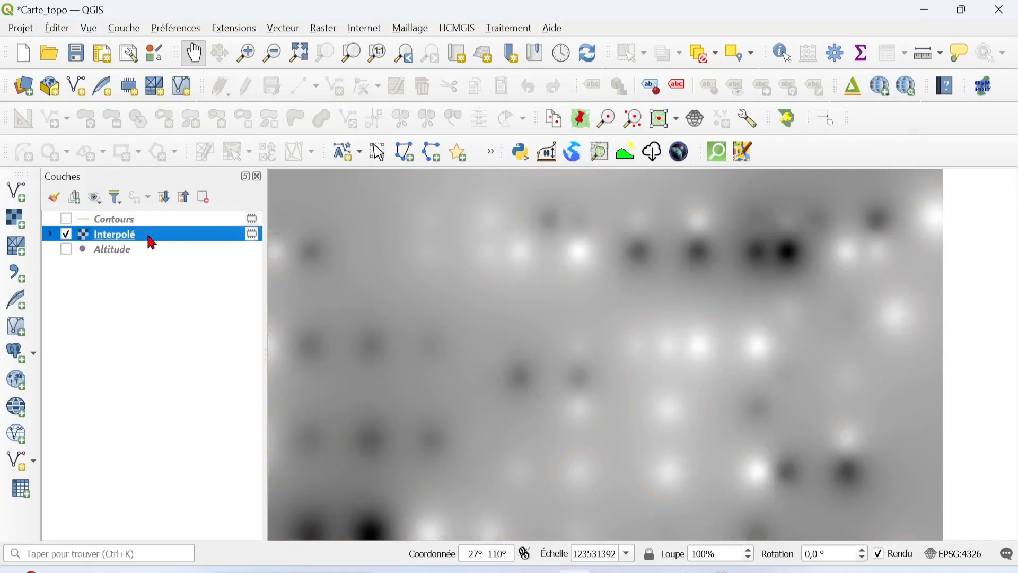
{"action": "right_click", "coordinate": [151, 243]}
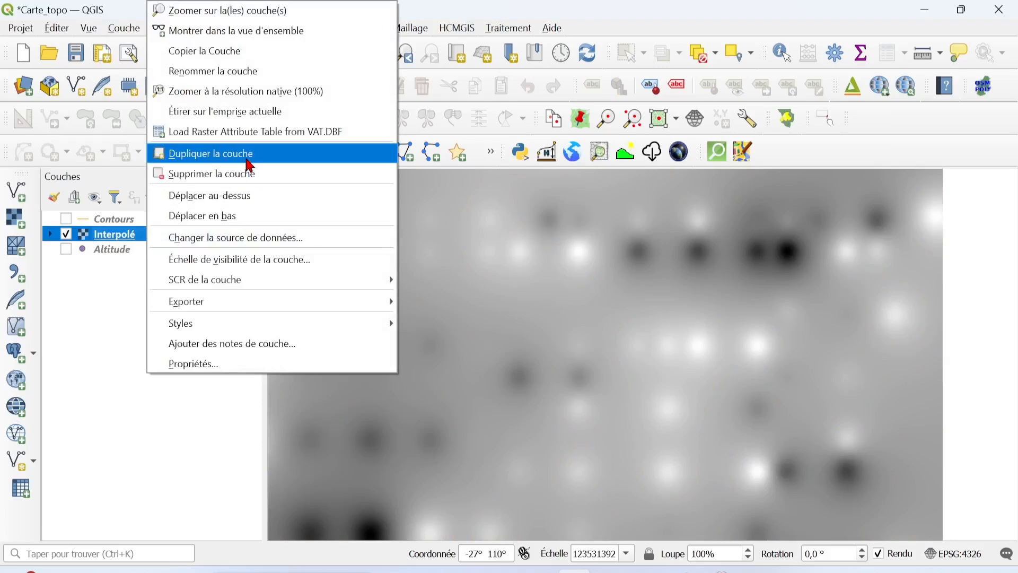
{"action": "left_click", "coordinate": [246, 158]}
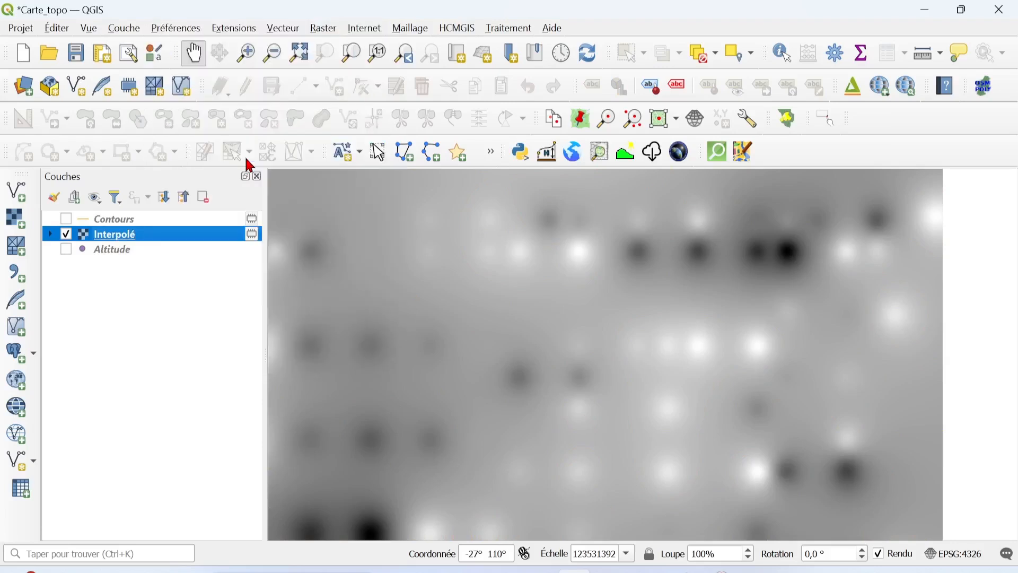
{"action": "right_click", "coordinate": [227, 239]}
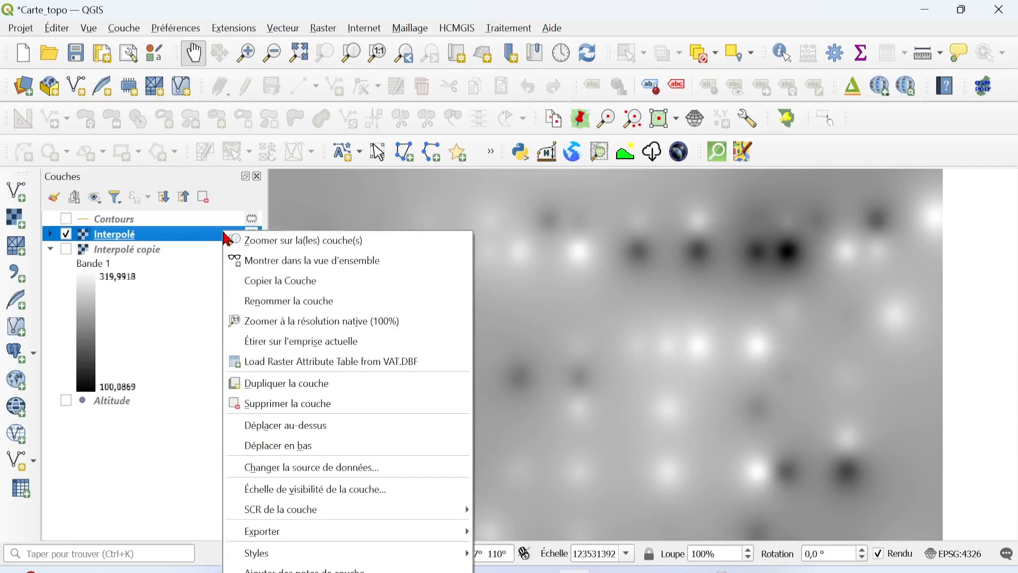
{"action": "left_click", "coordinate": [159, 456]}
{"action": "left_click", "coordinate": [64, 250]}
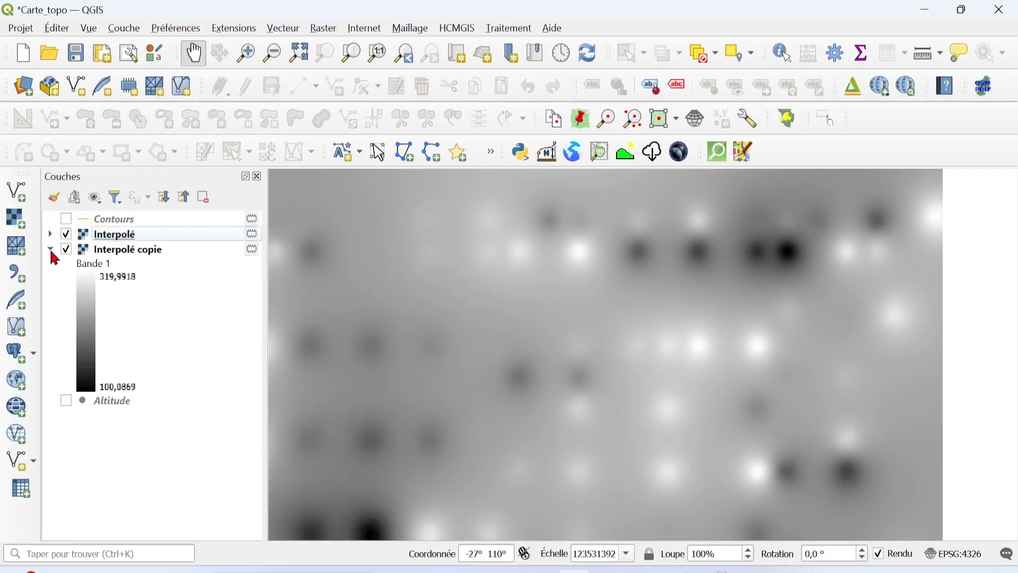
{"action": "left_click", "coordinate": [51, 250]}
Change the render type of the Interpolé copie raster to Ombrage and hide the Interpolé raster above it
{"action": "left_click", "coordinate": [130, 252]}
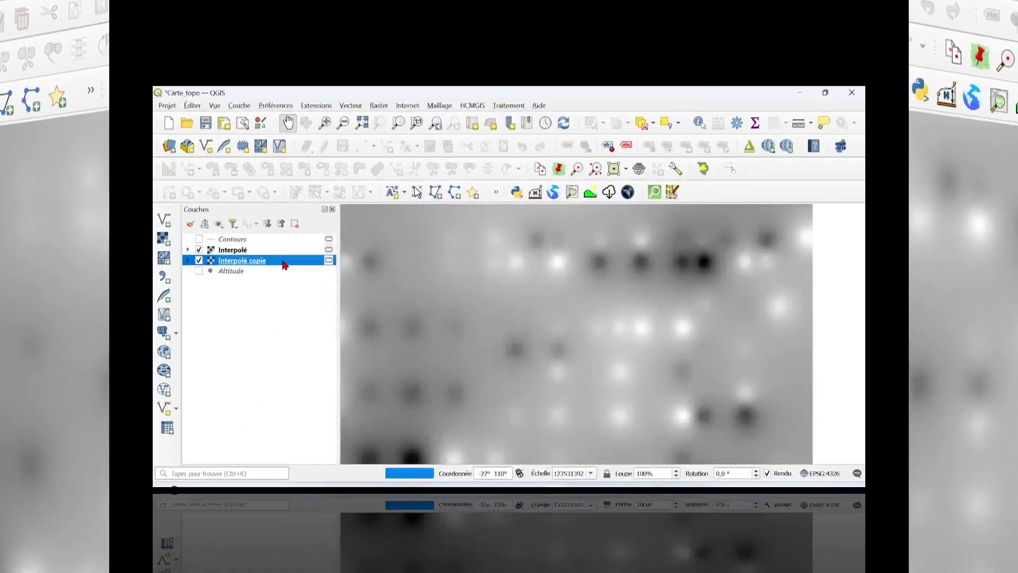
{"action": "right_click", "coordinate": [189, 256]}
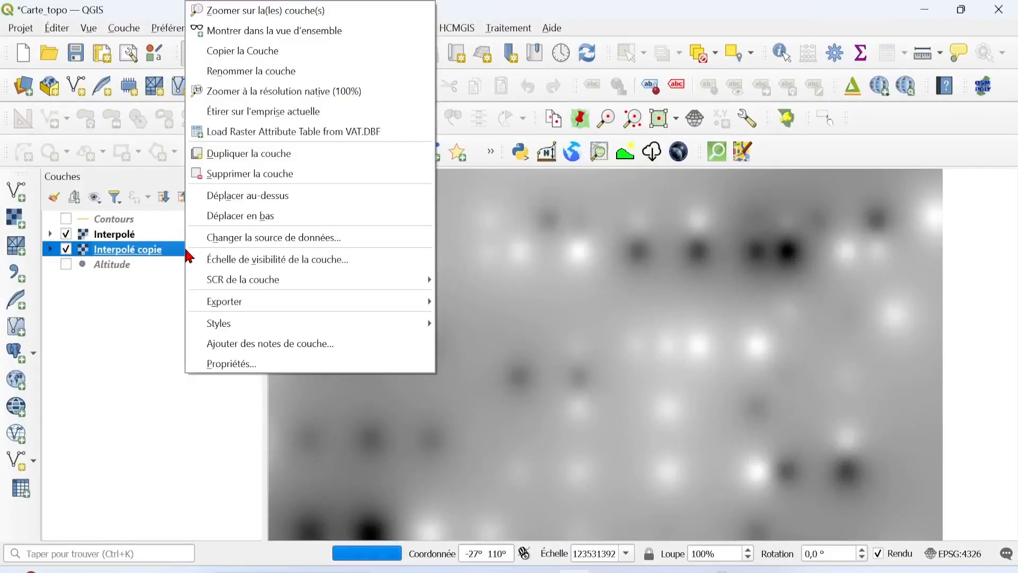
{"action": "left_click", "coordinate": [247, 366]}
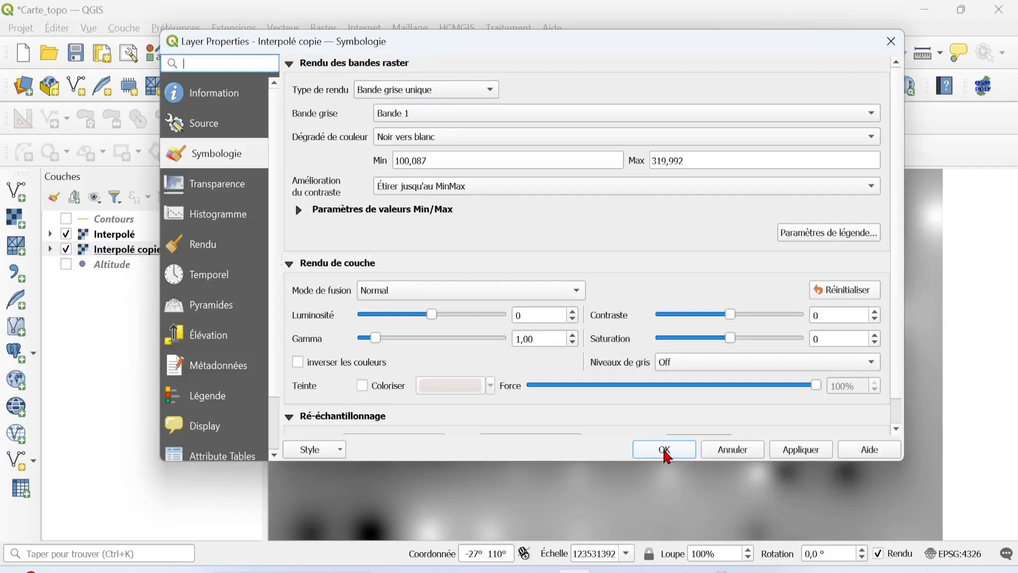
{"action": "left_click", "coordinate": [458, 142]}
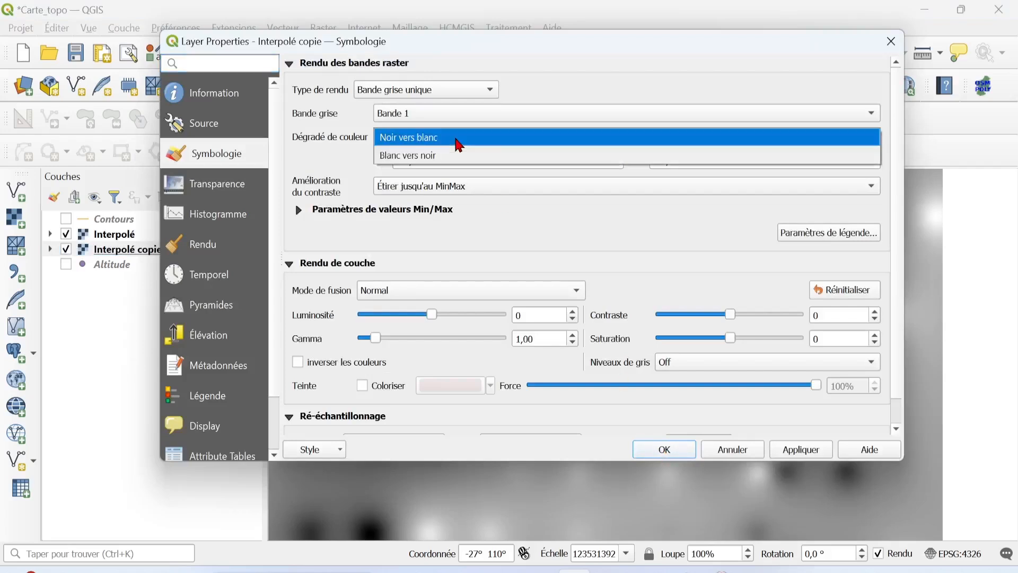
{"action": "left_click", "coordinate": [459, 139]}
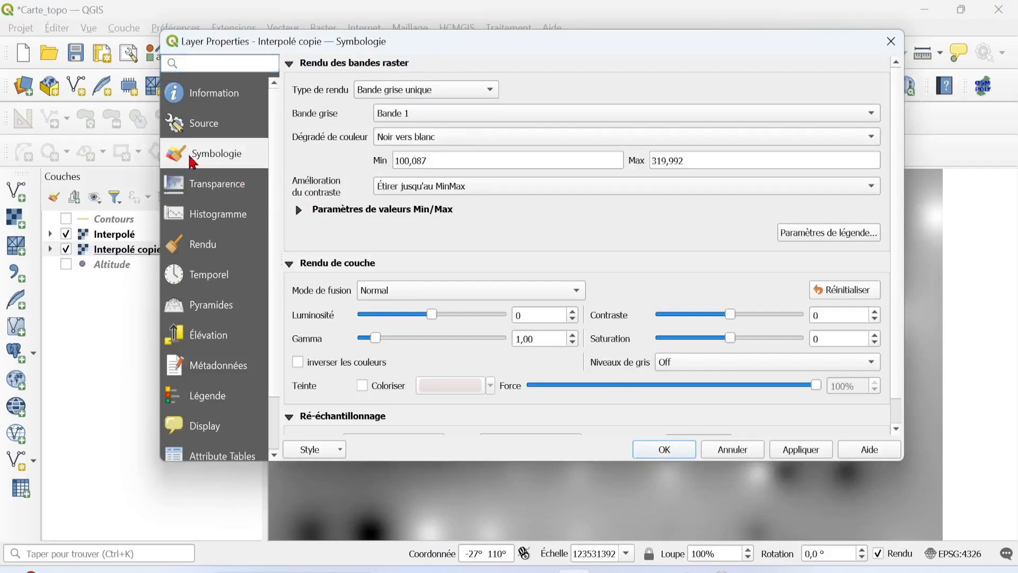
{"action": "left_click", "coordinate": [443, 93]}
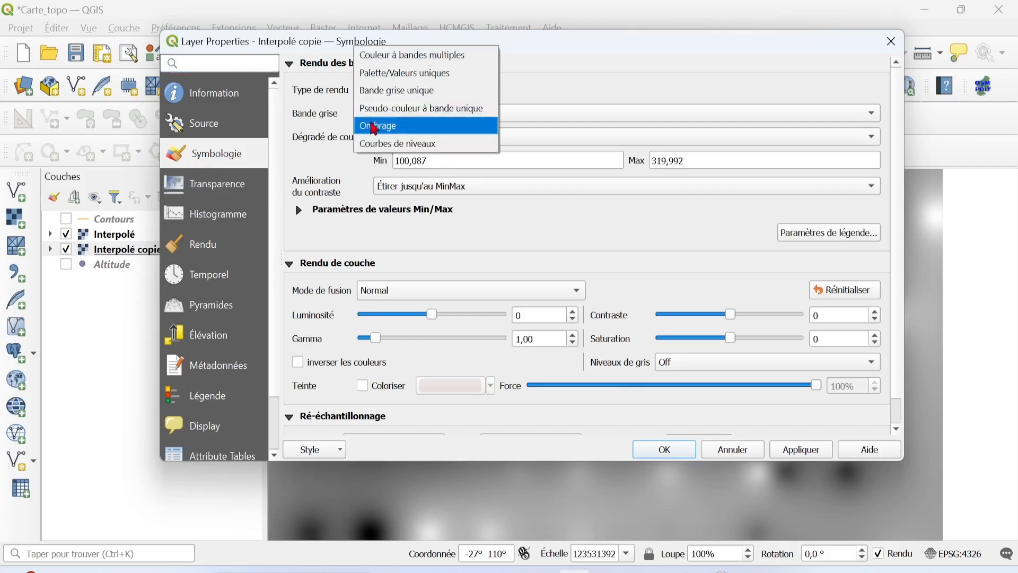
{"action": "left_click", "coordinate": [445, 128]}
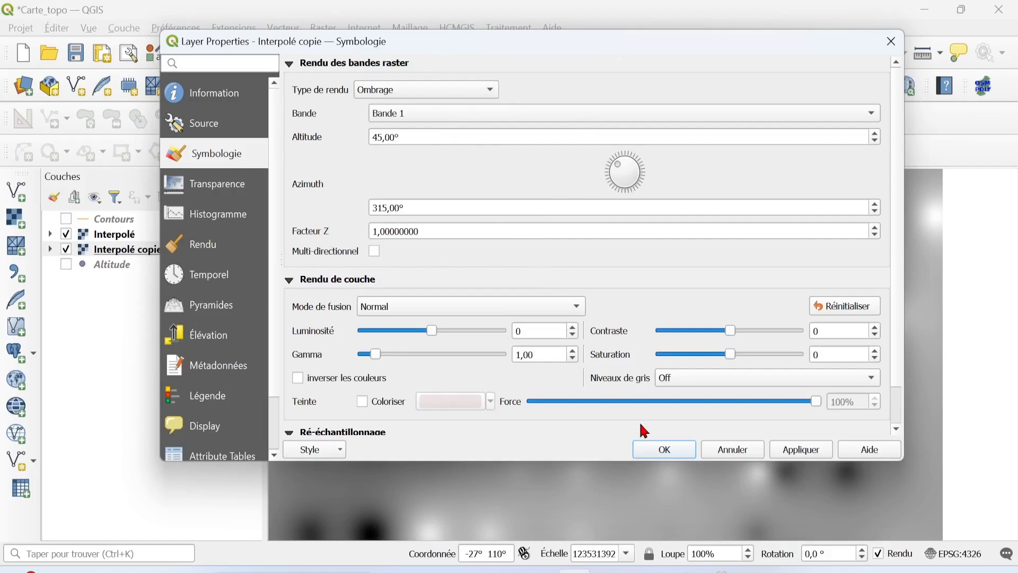
{"action": "left_click", "coordinate": [820, 457]}
{"action": "left_click", "coordinate": [817, 454]}
{"action": "left_click", "coordinate": [669, 452]}
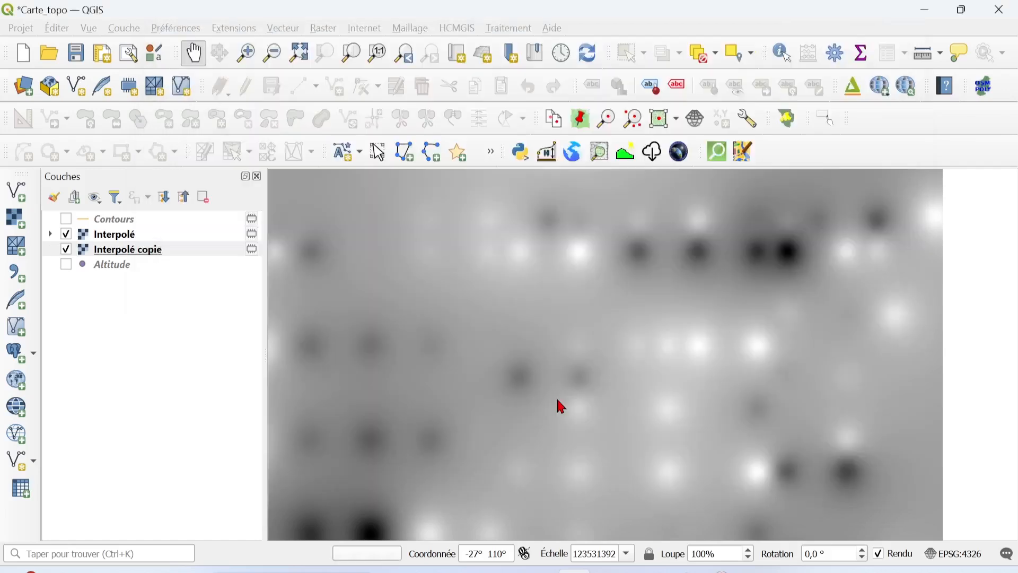
{"action": "left_click", "coordinate": [67, 234]}
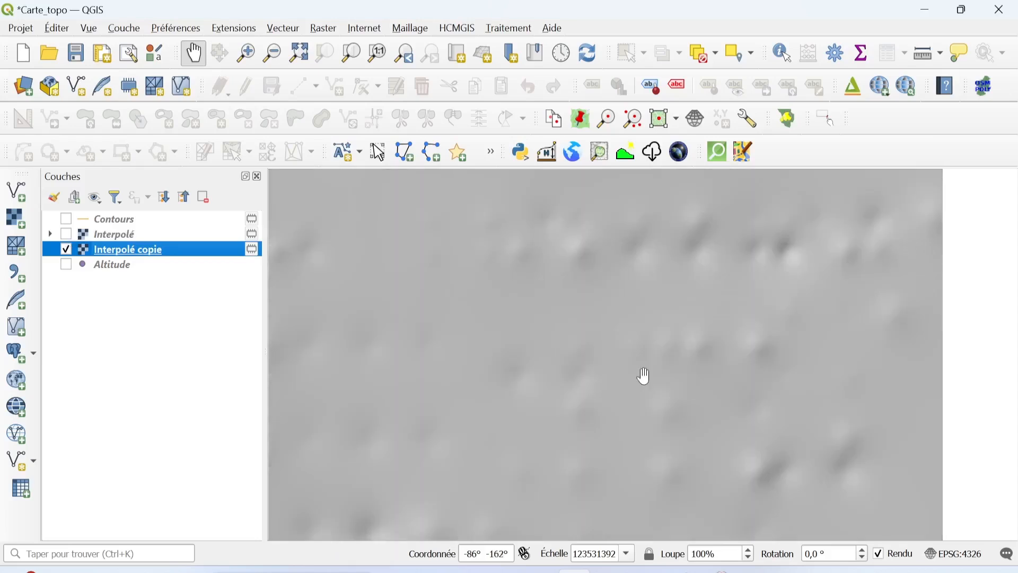
{"action": "left_click_drag", "start_coordinate": [644, 376], "coordinate": [804, 342]}
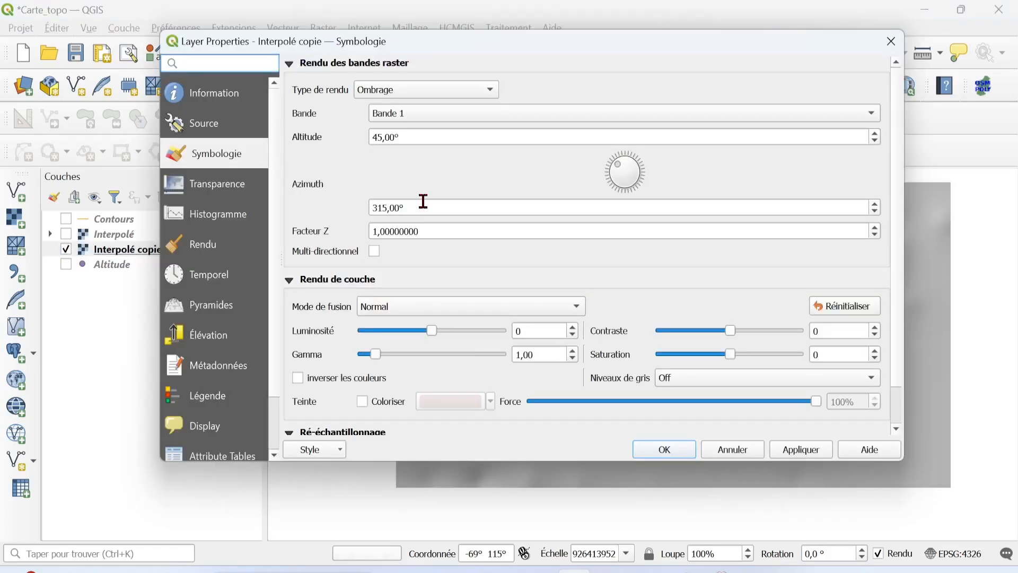
Set the hillshade of Interpolé copie to an altitude of 75° and an azimuth of 180°
{"action": "left_click_drag", "start_coordinate": [412, 138], "coordinate": [333, 136]}
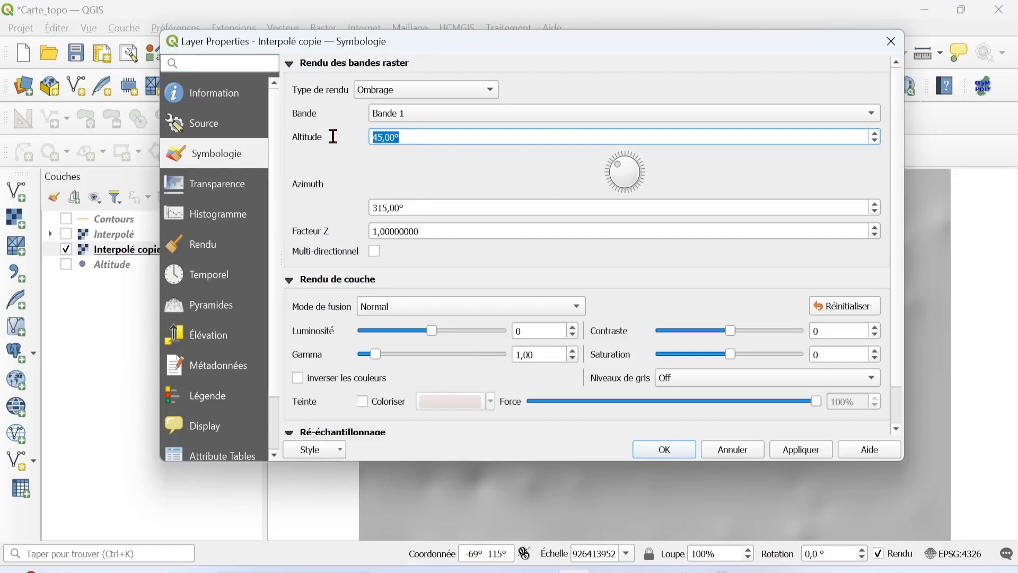
{"action": "type", "text": "75"}
{"action": "left_click_drag", "start_coordinate": [416, 208], "coordinate": [321, 215]}
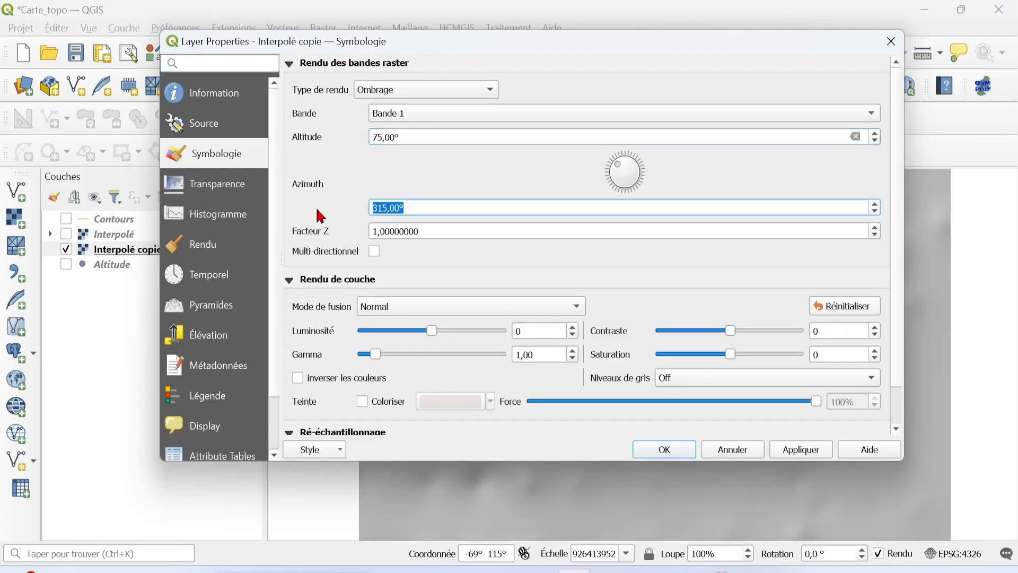
{"action": "type", "text": "180"}
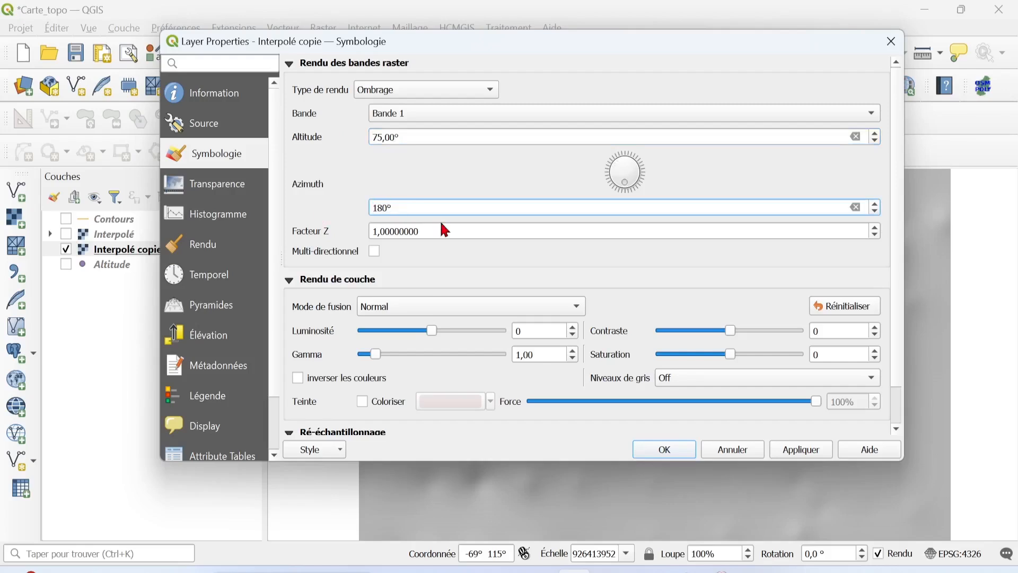
{"action": "left_click", "coordinate": [820, 449]}
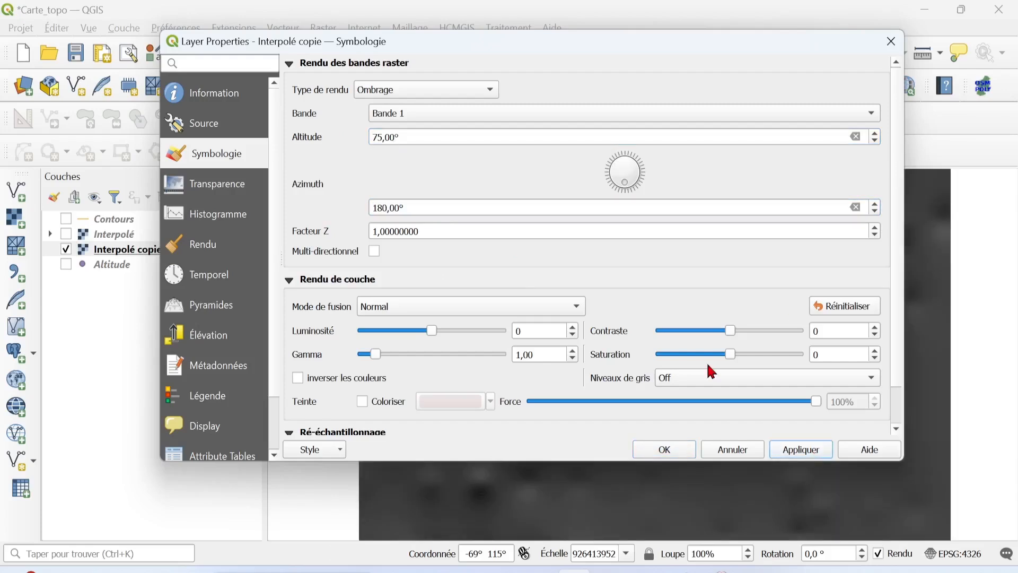
{"action": "left_click", "coordinate": [664, 450]}
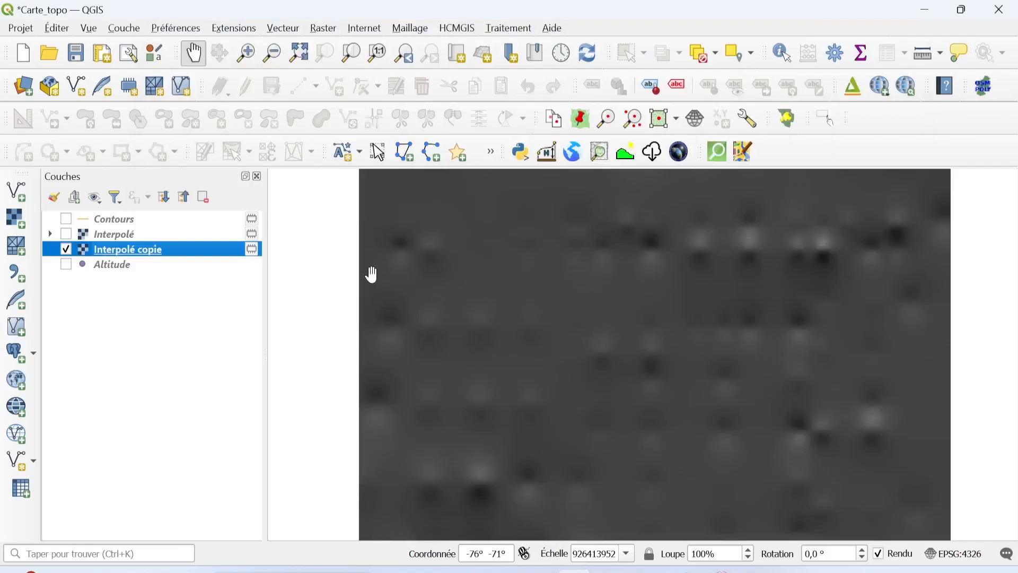
Show the Interpolé raster again and render it as Pseudo-couleur à bande unique with the red-to-blue palette
{"action": "left_click", "coordinate": [66, 234]}
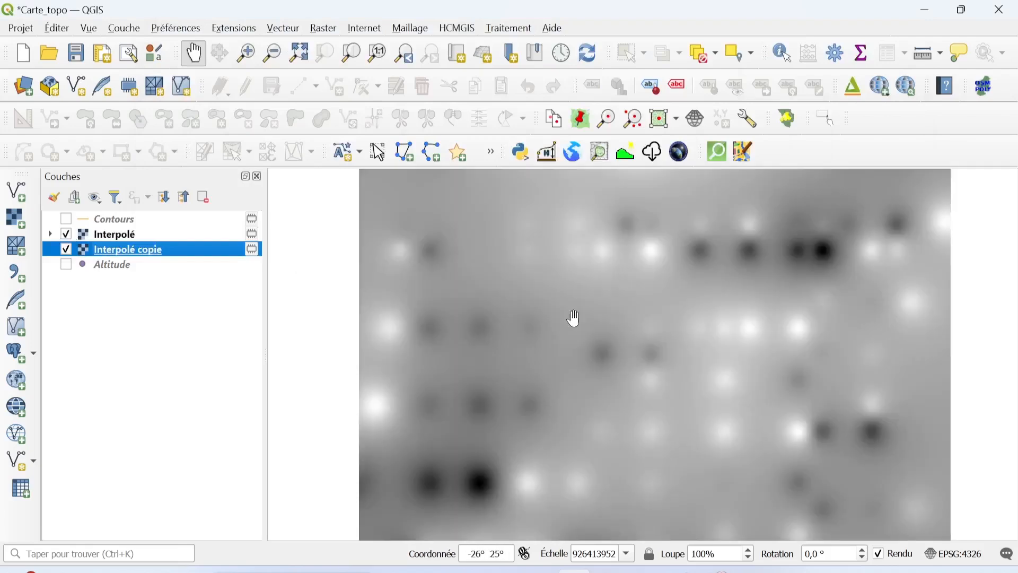
{"action": "left_click", "coordinate": [188, 235]}
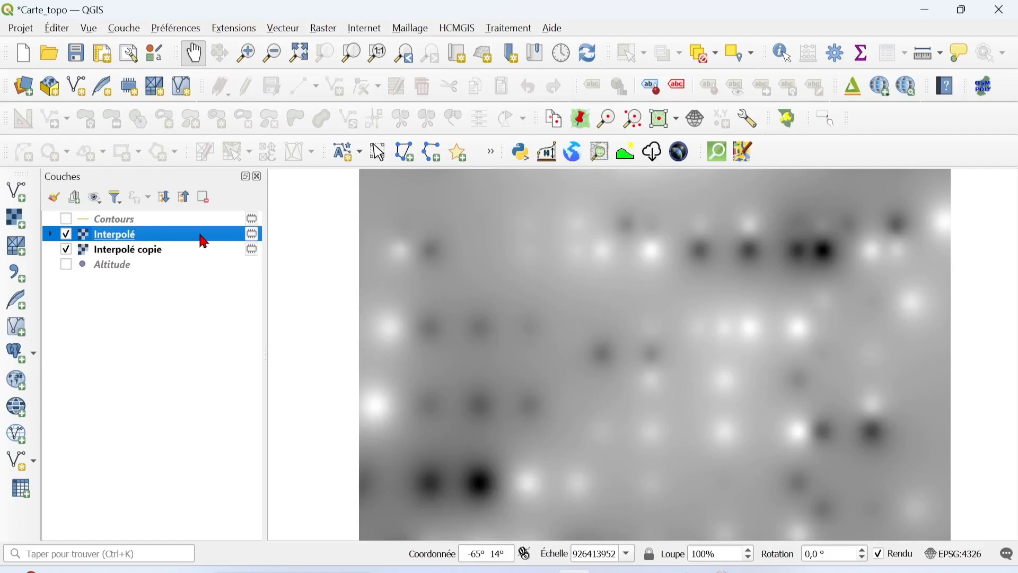
{"action": "double_click", "coordinate": [202, 237]}
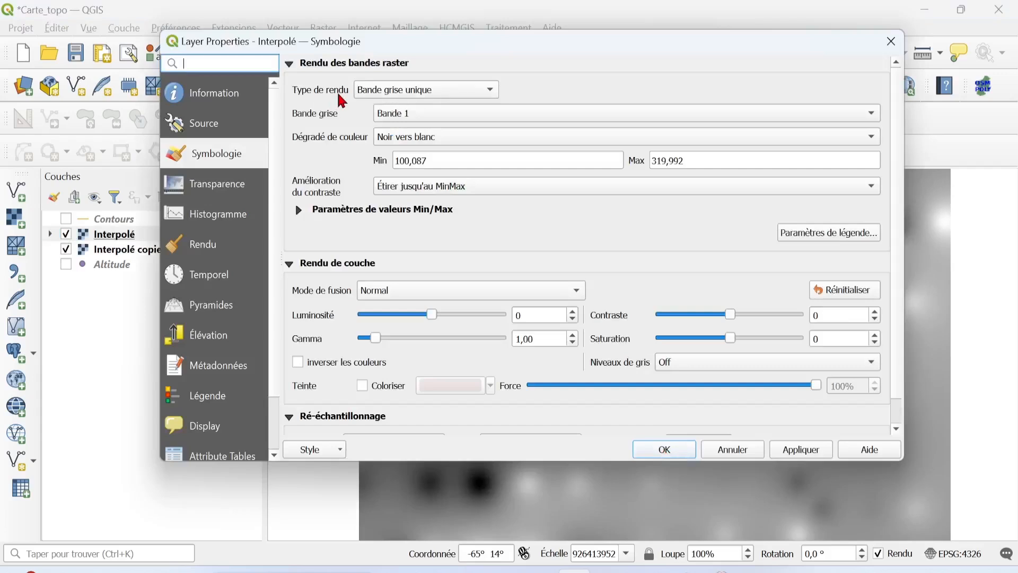
{"action": "left_click", "coordinate": [405, 93]}
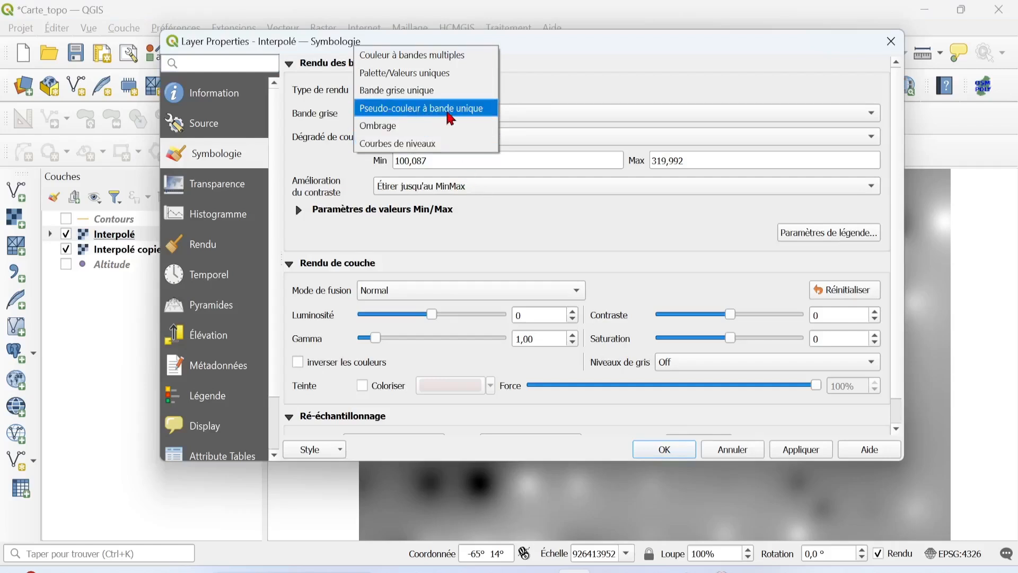
{"action": "key", "text": "Escape"}
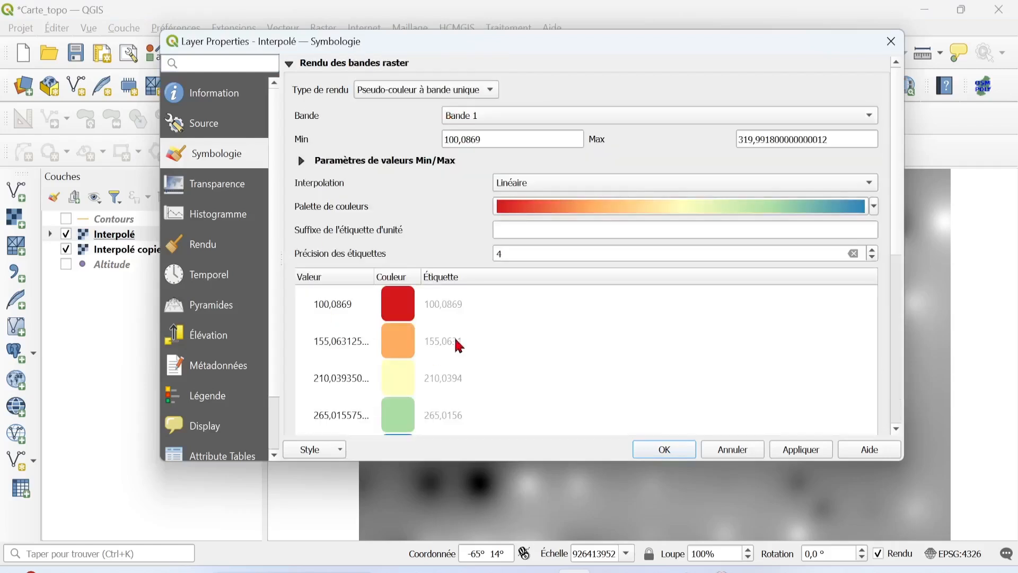
{"action": "scroll", "coordinate": [437, 374], "scroll_direction": "down", "scroll_amount": 5}
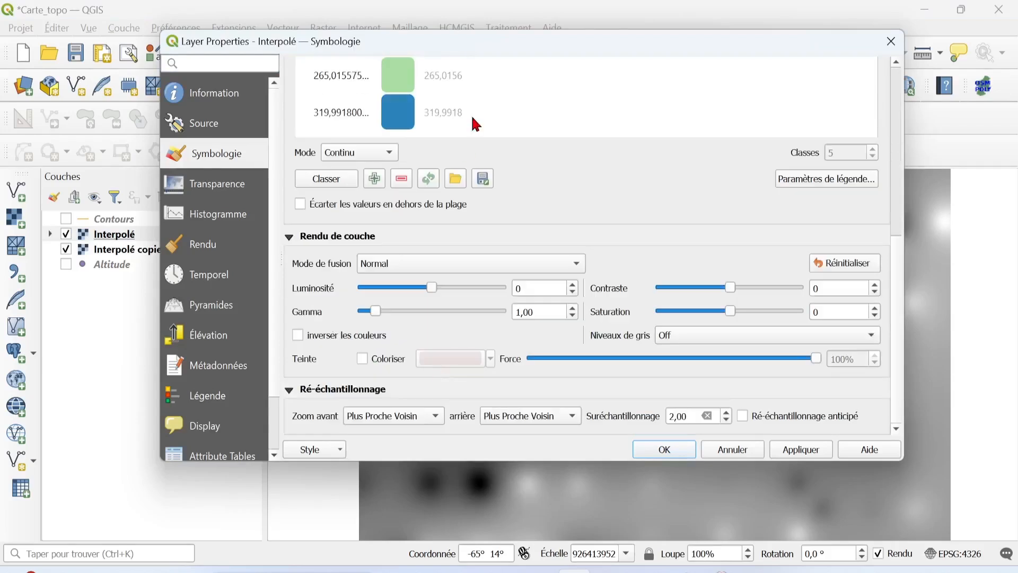
{"action": "scroll", "coordinate": [472, 122], "scroll_direction": "up", "scroll_amount": 5}
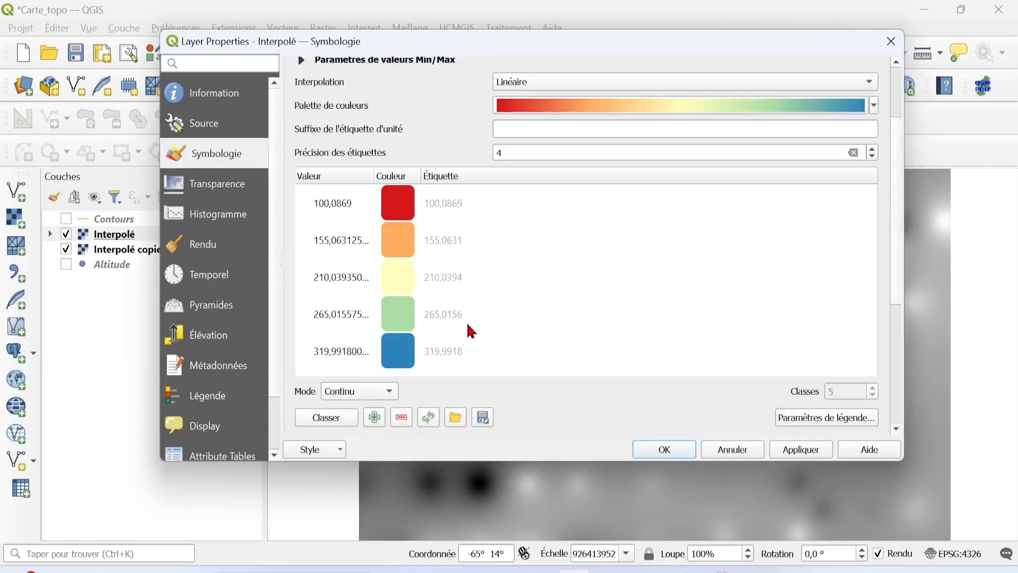
{"action": "left_click", "coordinate": [814, 452]}
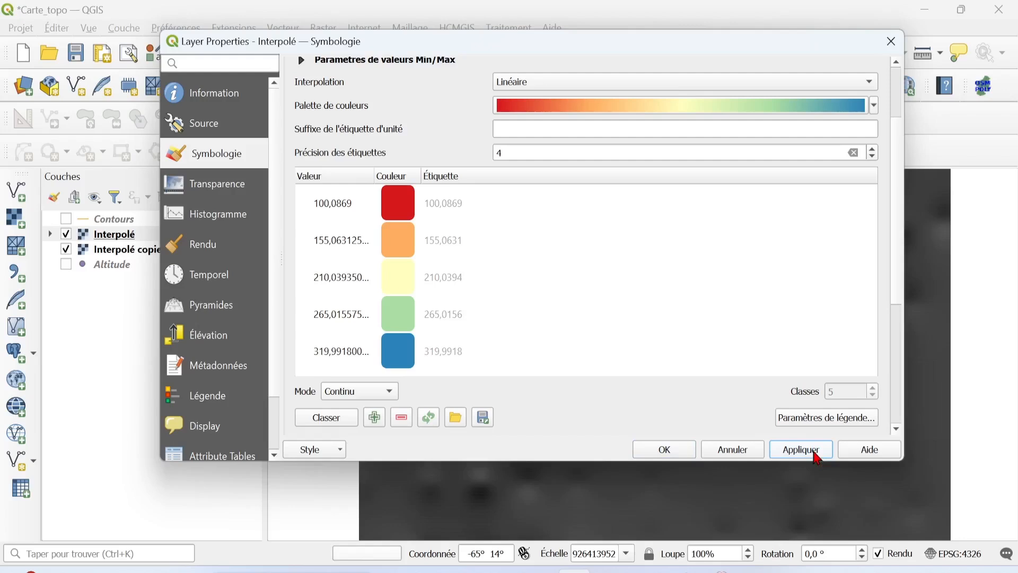
{"action": "left_click_drag", "start_coordinate": [701, 47], "coordinate": [402, 441]}
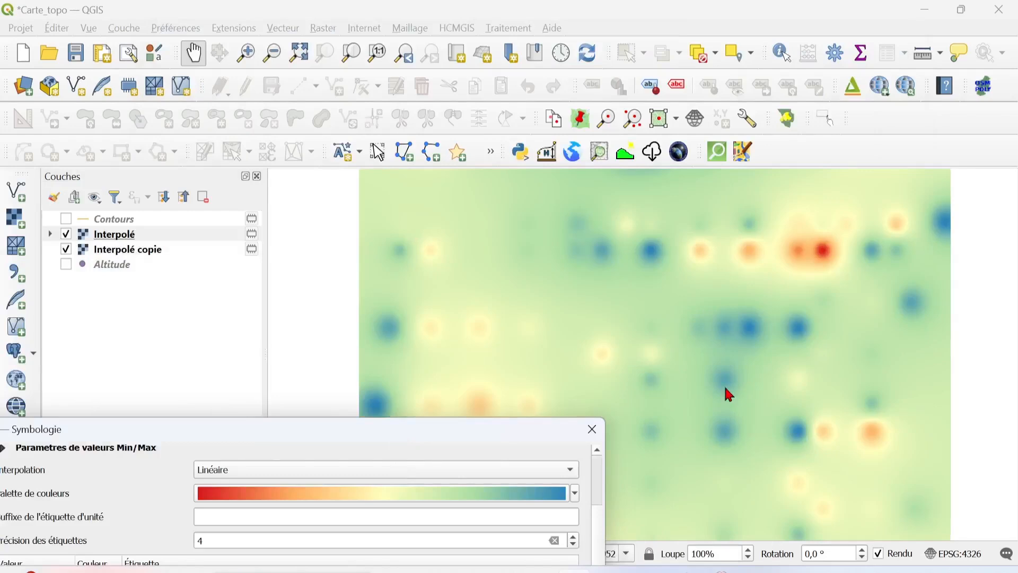
{"action": "left_click_drag", "start_coordinate": [495, 438], "coordinate": [853, 159]}
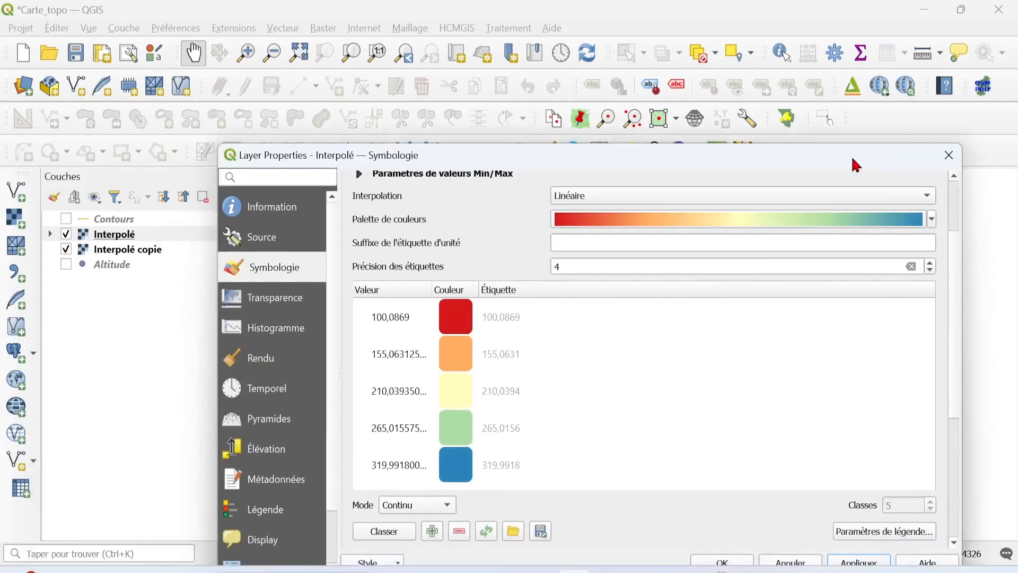
Set the global opacity of the Interpolé raster to 80% and check the overlay on the hillshade
{"action": "left_click", "coordinate": [283, 298]}
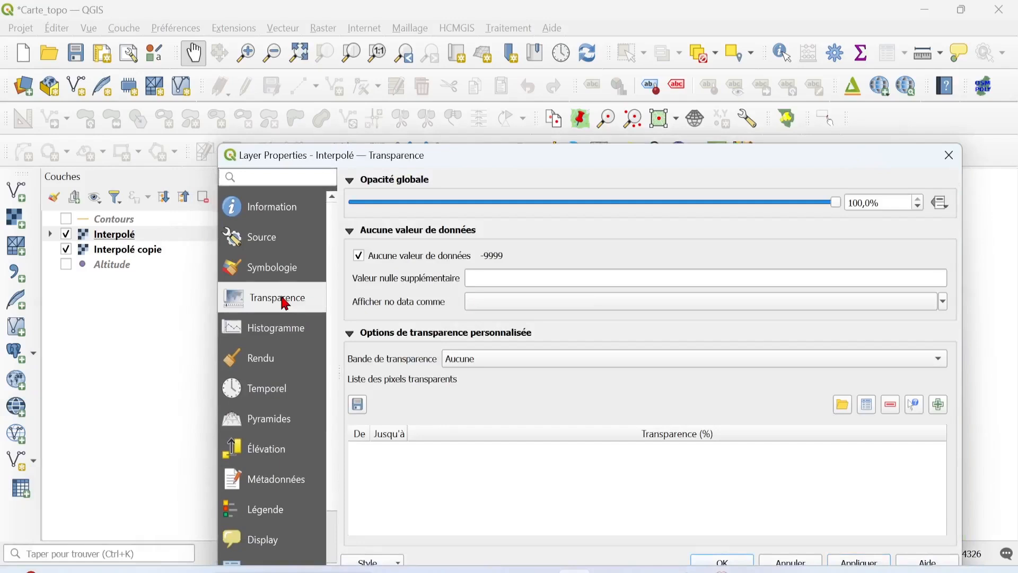
{"action": "left_click_drag", "start_coordinate": [778, 155], "coordinate": [774, 84]}
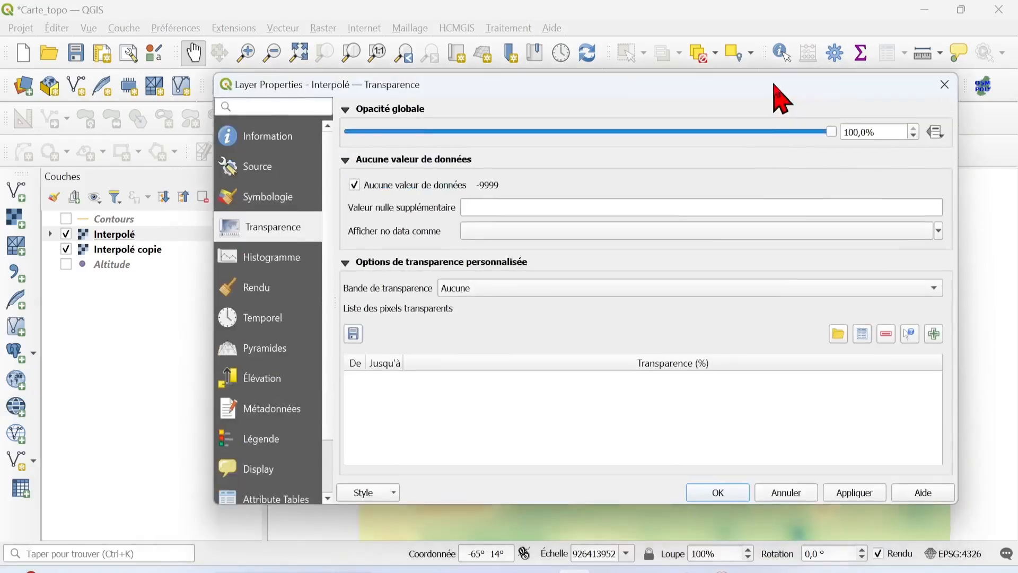
{"action": "left_click_drag", "start_coordinate": [833, 132], "coordinate": [810, 129]}
{"action": "left_click", "coordinate": [873, 133]}
{"action": "left_click_drag", "start_coordinate": [873, 133], "coordinate": [795, 130]}
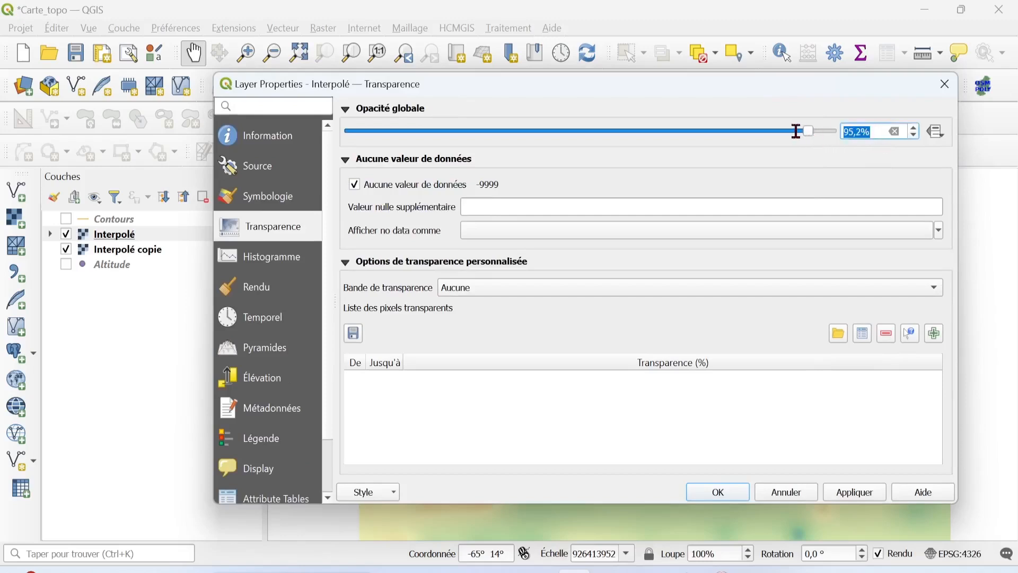
{"action": "type", "text": "80"}
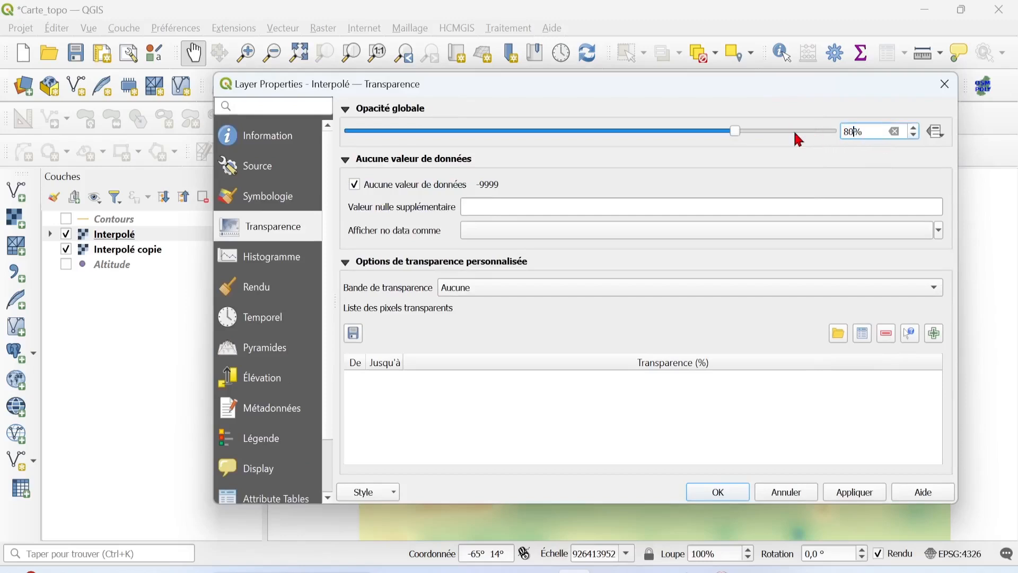
{"action": "left_click", "coordinate": [863, 498]}
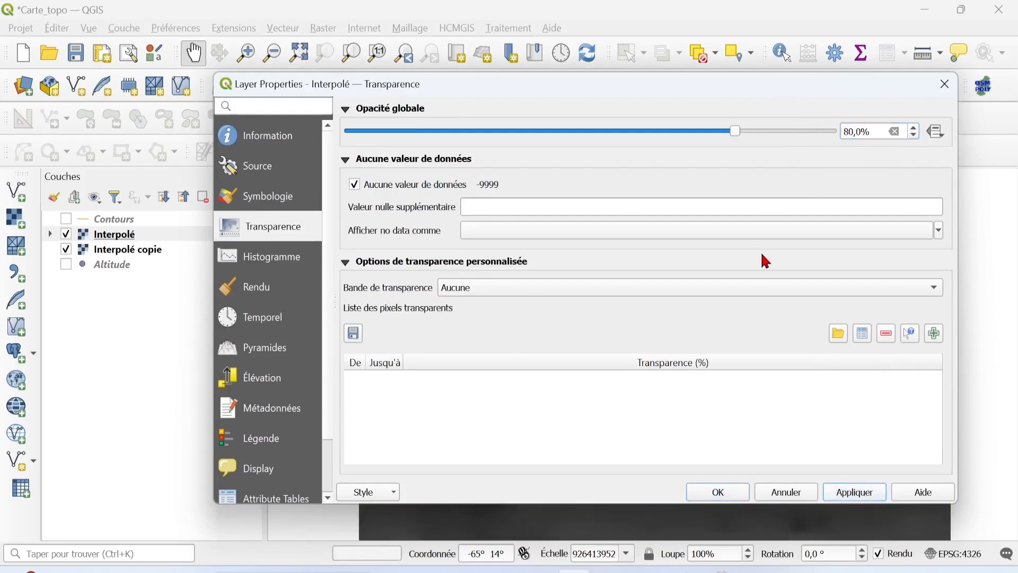
{"action": "left_click_drag", "start_coordinate": [698, 80], "coordinate": [483, 241]}
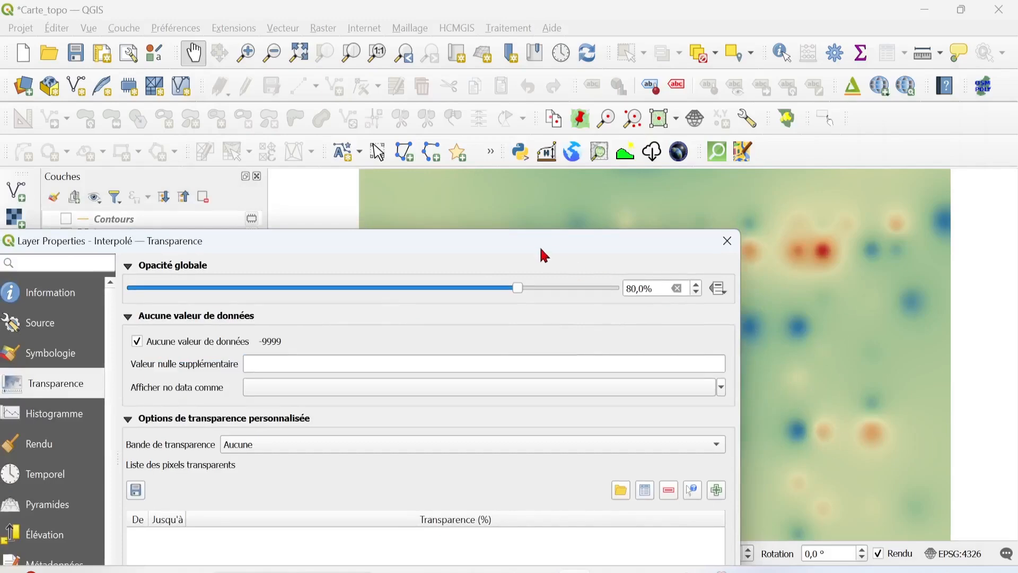
{"action": "left_click_drag", "start_coordinate": [539, 245], "coordinate": [626, 134]}
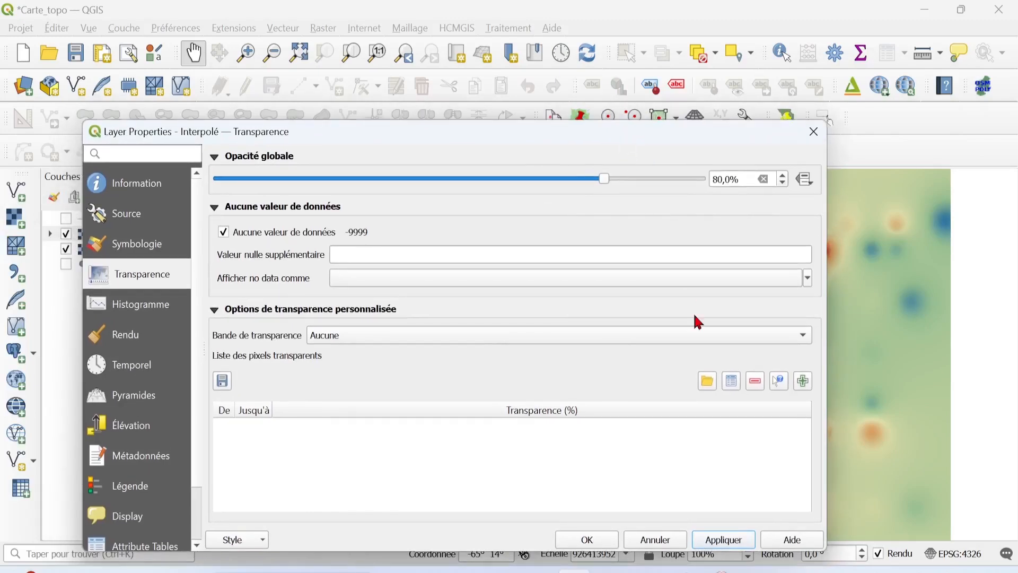
Lower the global opacity of the Interpolé raster to 70% and apply it
{"action": "left_click_drag", "start_coordinate": [743, 179], "coordinate": [672, 177]}
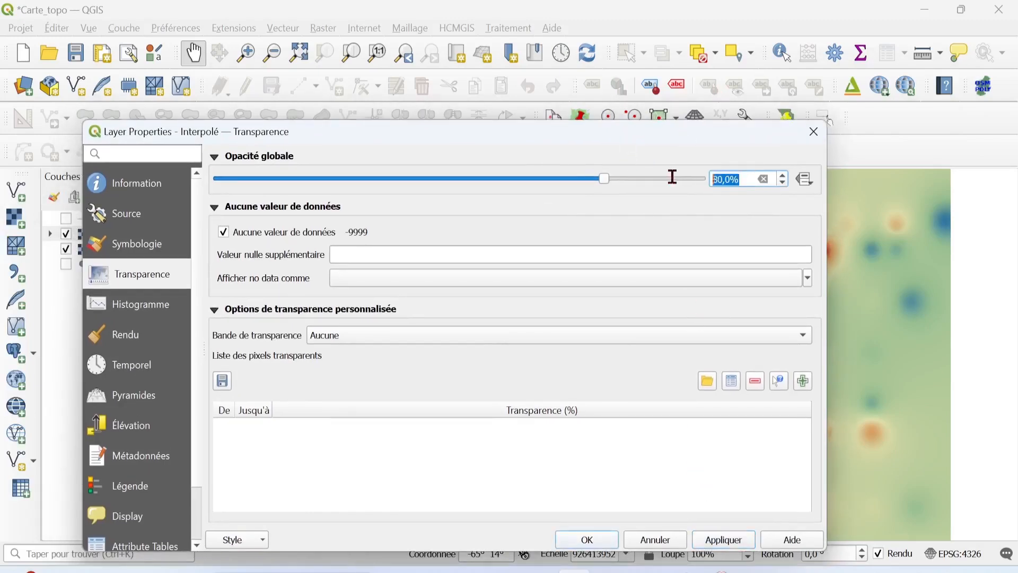
{"action": "type", "text": "70"}
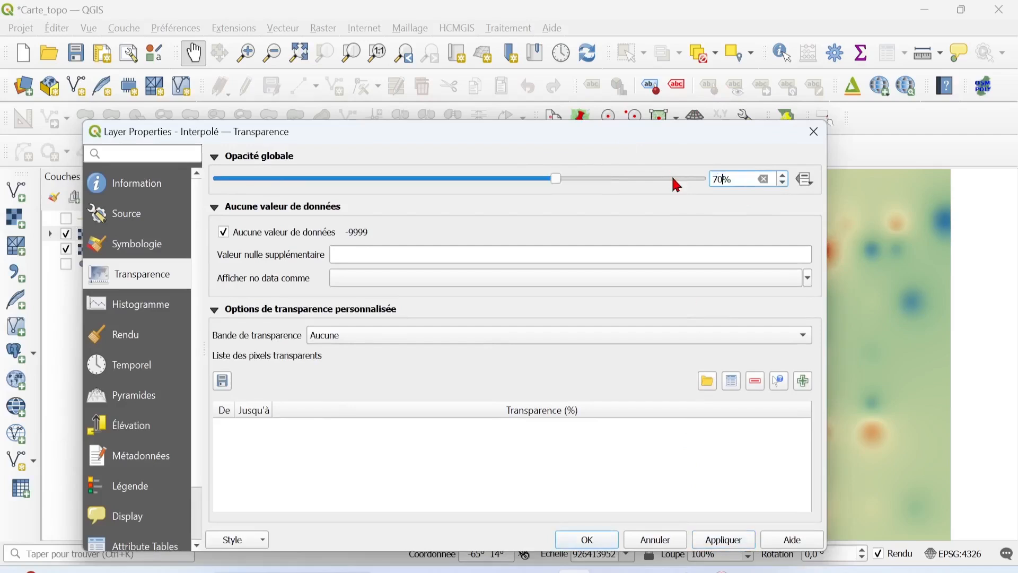
{"action": "left_click", "coordinate": [744, 546]}
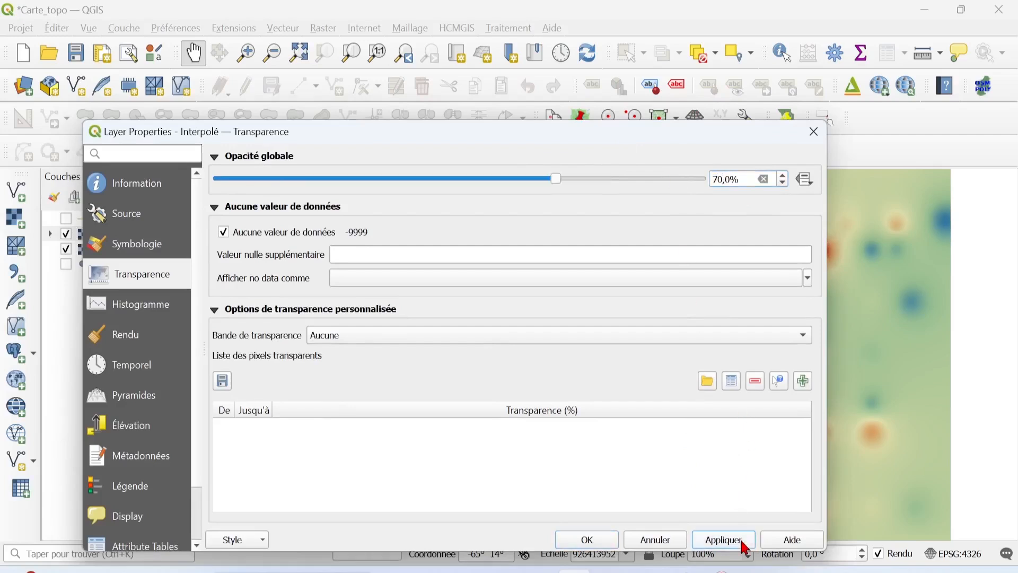
Set the hillshade of the Interpolé copie raster to an altitude of 50° and an azimuth of 360°
{"action": "left_click", "coordinate": [590, 538]}
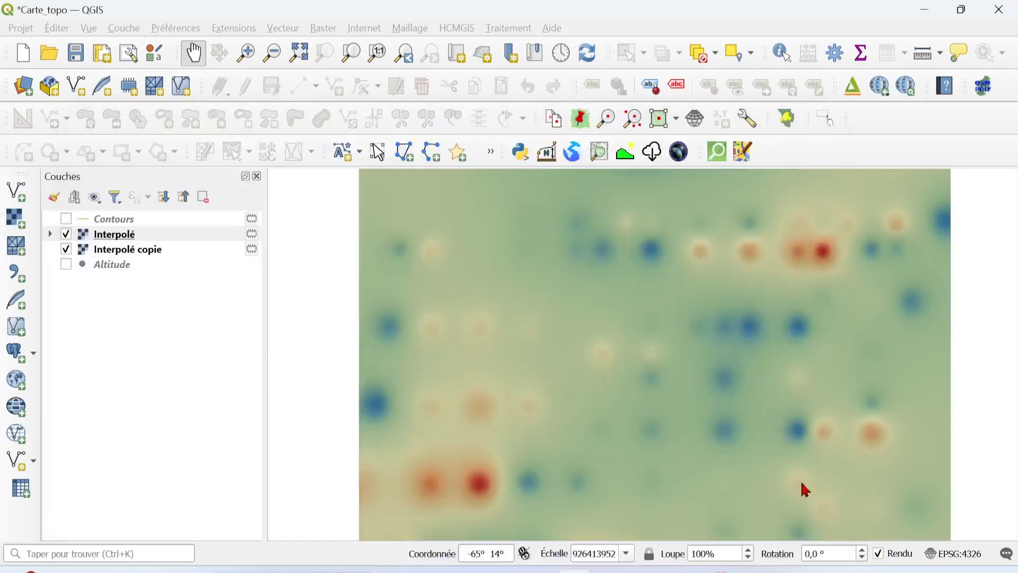
{"action": "left_click", "coordinate": [154, 255]}
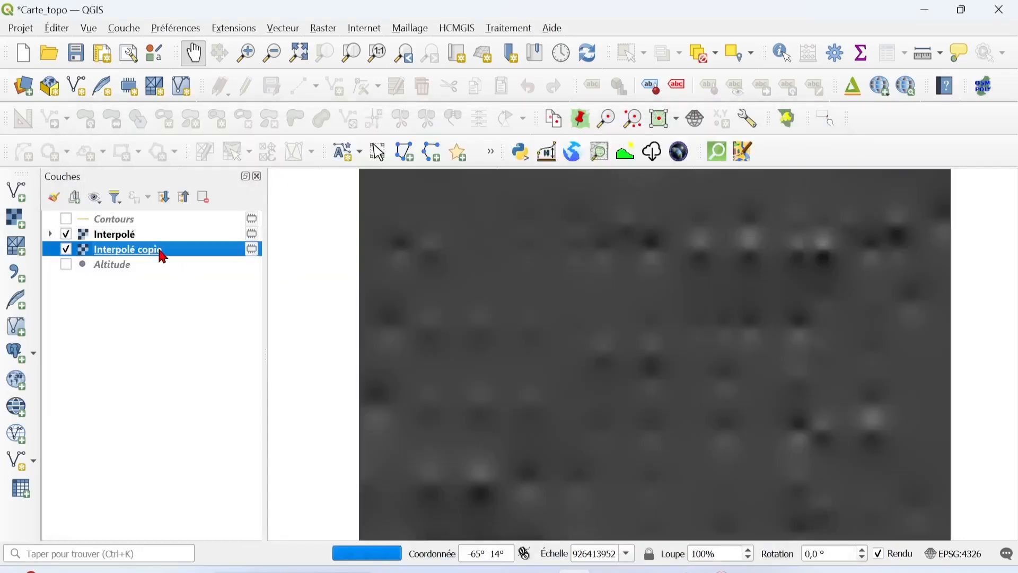
{"action": "double_click", "coordinate": [163, 257]}
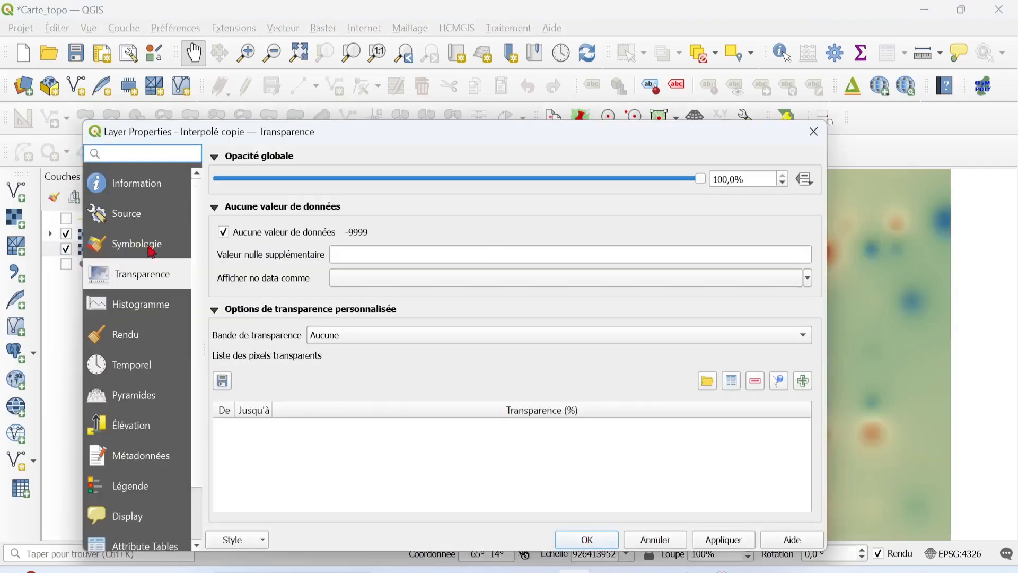
{"action": "left_click", "coordinate": [149, 244]}
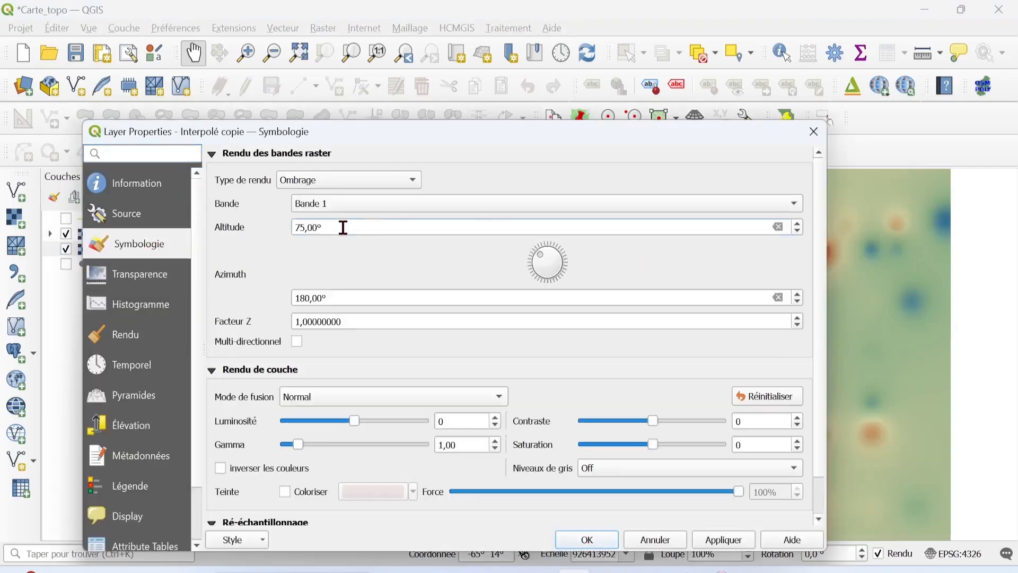
{"action": "left_click_drag", "start_coordinate": [342, 226], "coordinate": [220, 226]}
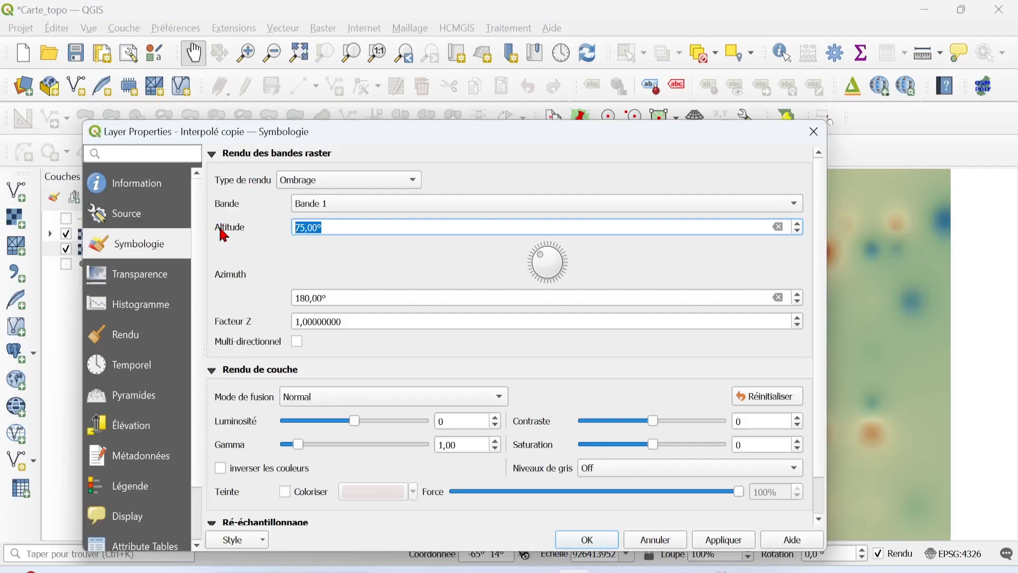
{"action": "type", "text": "50"}
{"action": "left_click", "coordinate": [295, 299]}
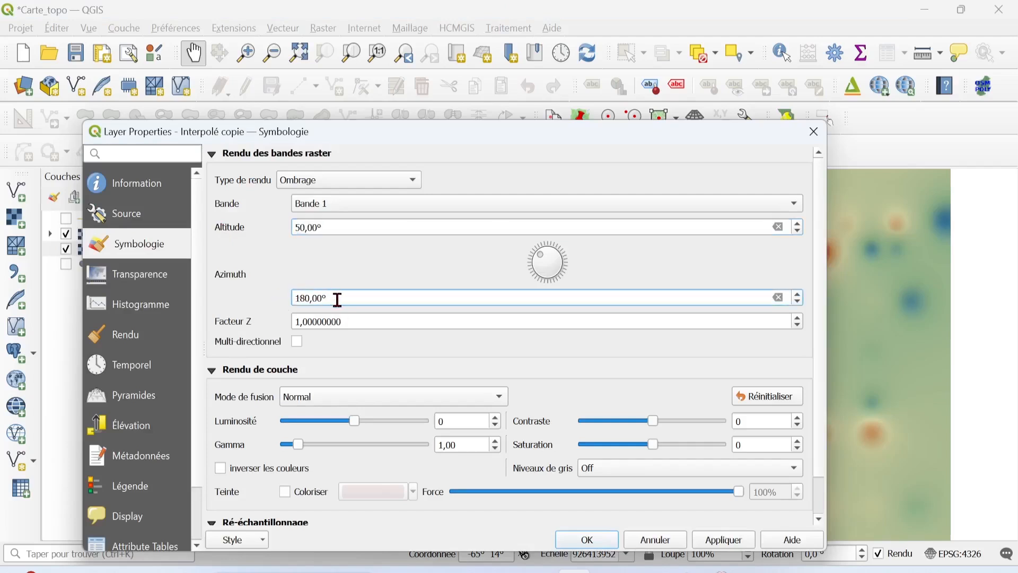
{"action": "left_click_drag", "start_coordinate": [336, 298], "coordinate": [254, 302]}
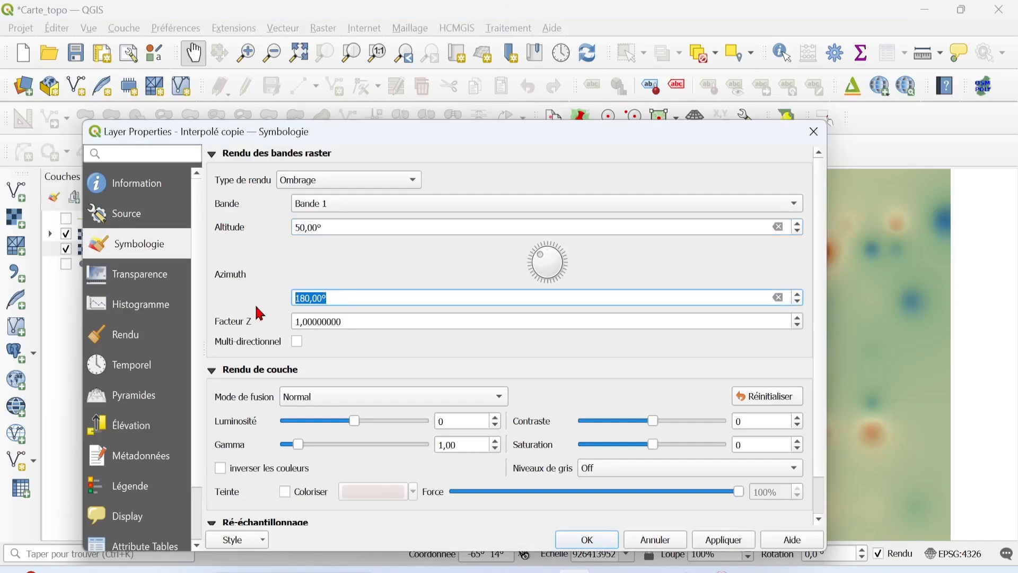
{"action": "type", "text": "360"}
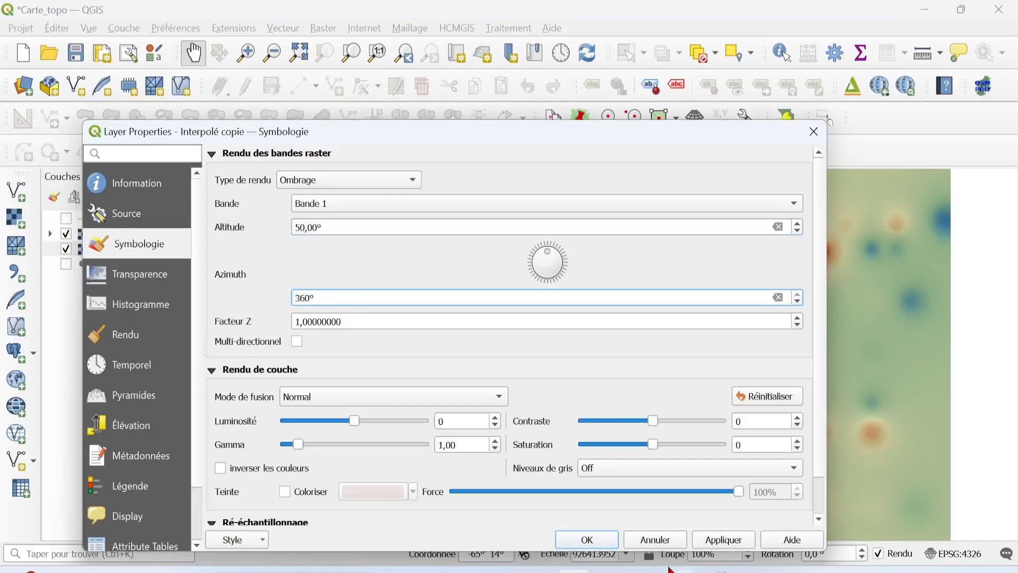
Change the hillshade altitude of Interpolé copie to 45° and apply the layer settings
{"action": "left_click", "coordinate": [338, 227]}
{"action": "double_click", "coordinate": [319, 228]}
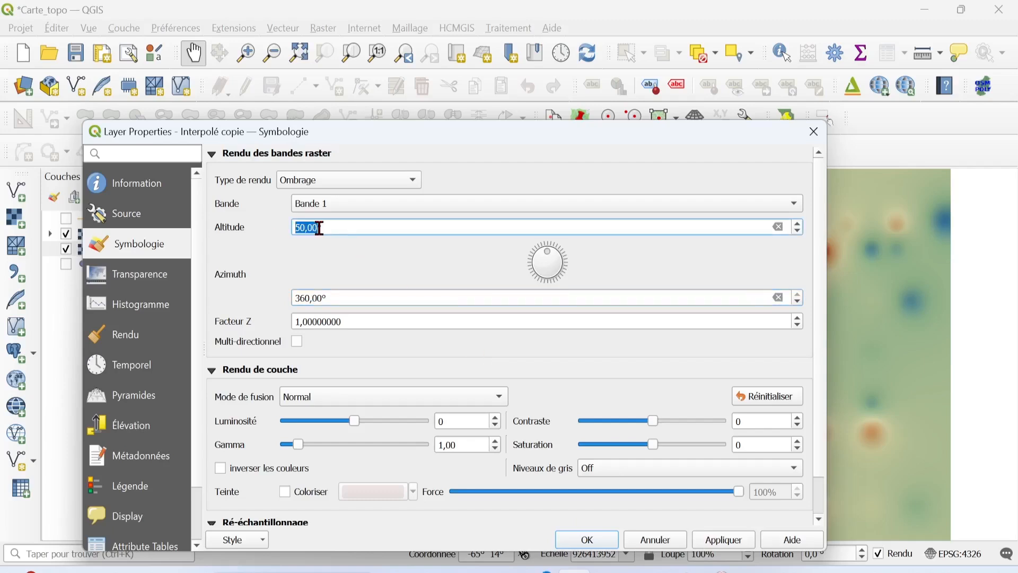
{"action": "type", "text": "45"}
{"action": "left_click", "coordinate": [750, 544]}
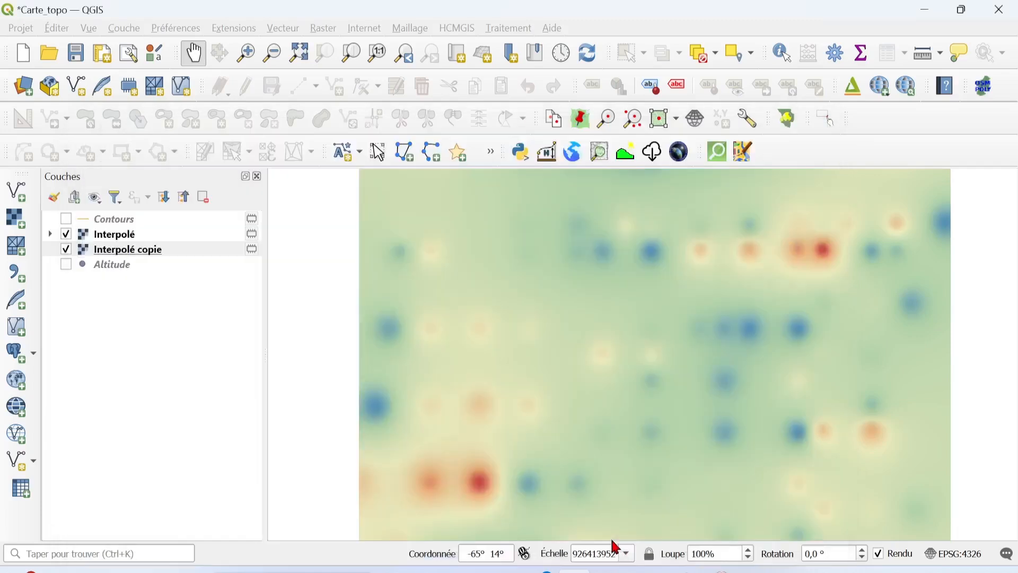
{"action": "left_click", "coordinate": [613, 539]}
Show the Contours layer again on top of the coloured Interpolé raster
{"action": "left_click", "coordinate": [188, 233]}
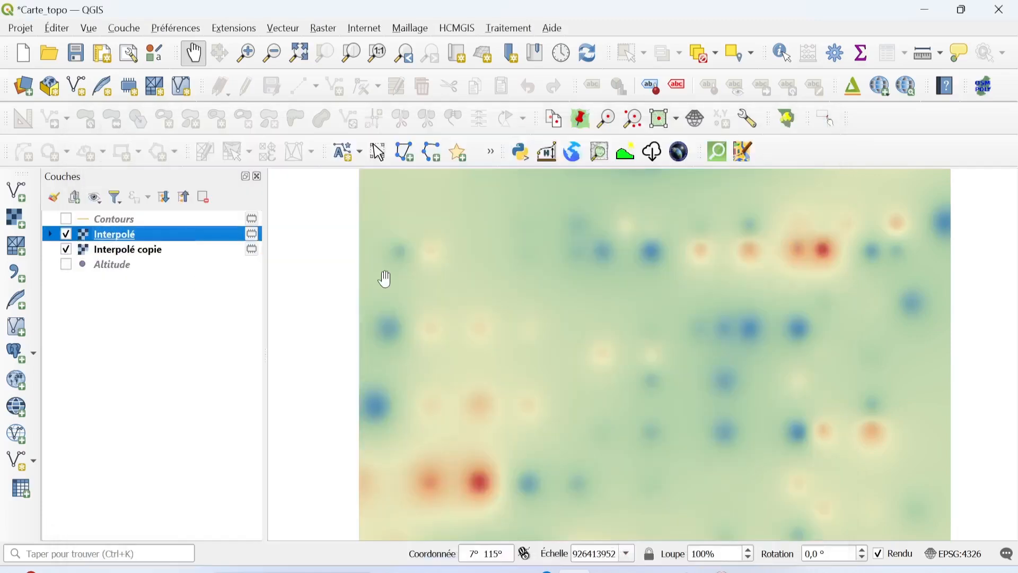
{"action": "left_click", "coordinate": [65, 219]}
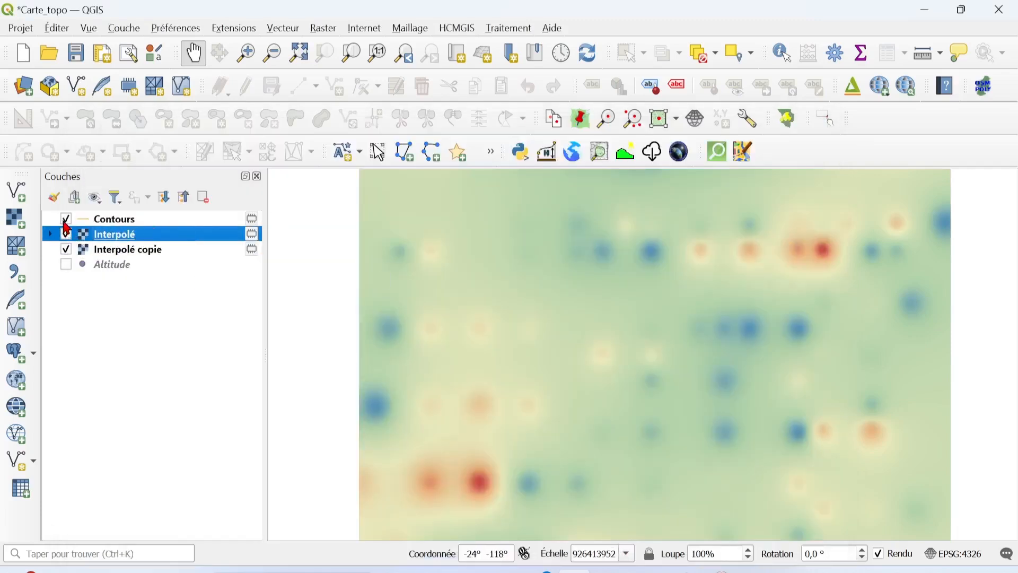
{"action": "left_click", "coordinate": [157, 221]}
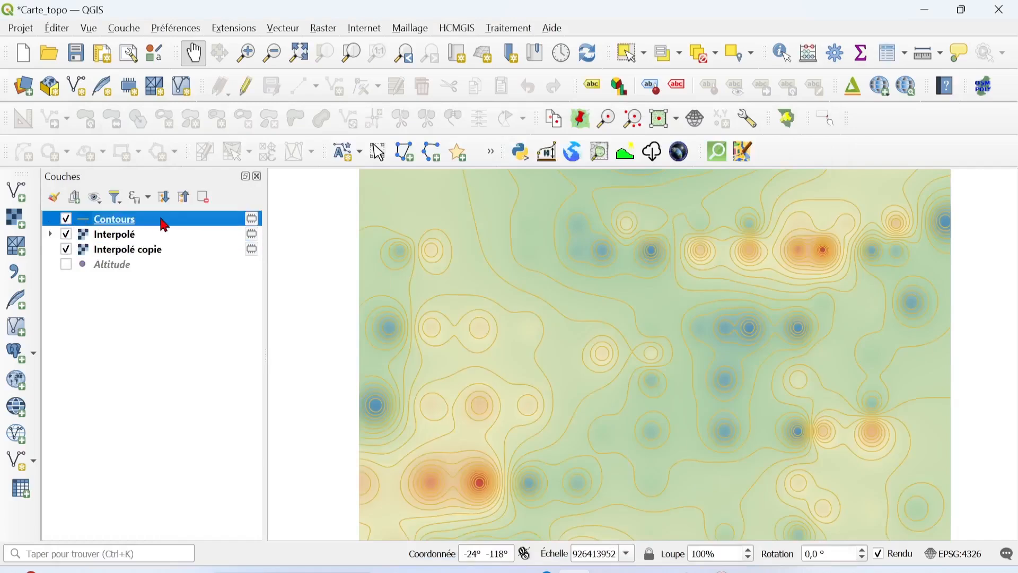
Label the Contours layer with Étiquettes simples using the Equidist field as the value, and apply it
{"action": "right_click", "coordinate": [164, 225]}
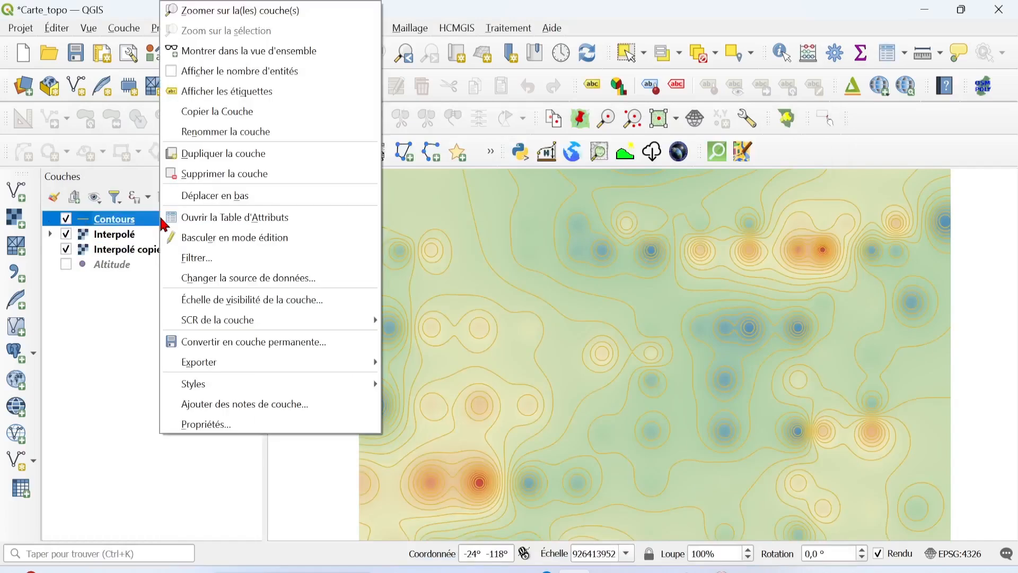
{"action": "left_click", "coordinate": [208, 426]}
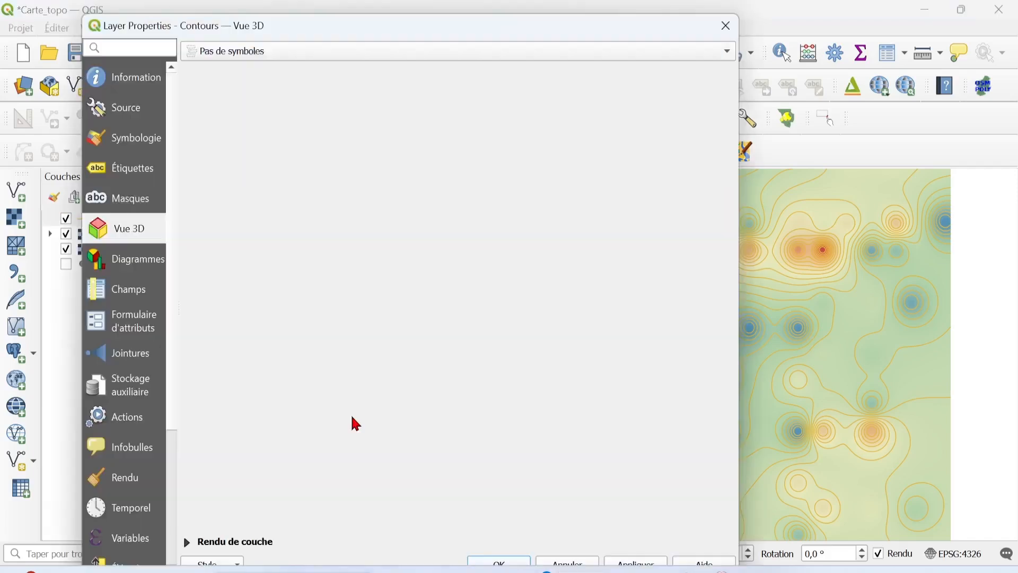
{"action": "left_click", "coordinate": [139, 168]}
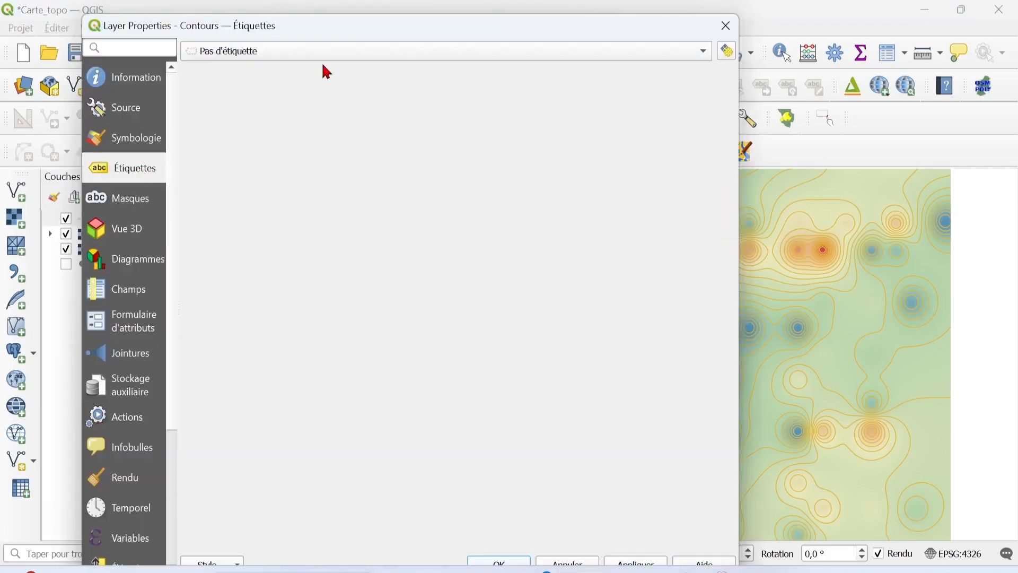
{"action": "left_click", "coordinate": [314, 52]}
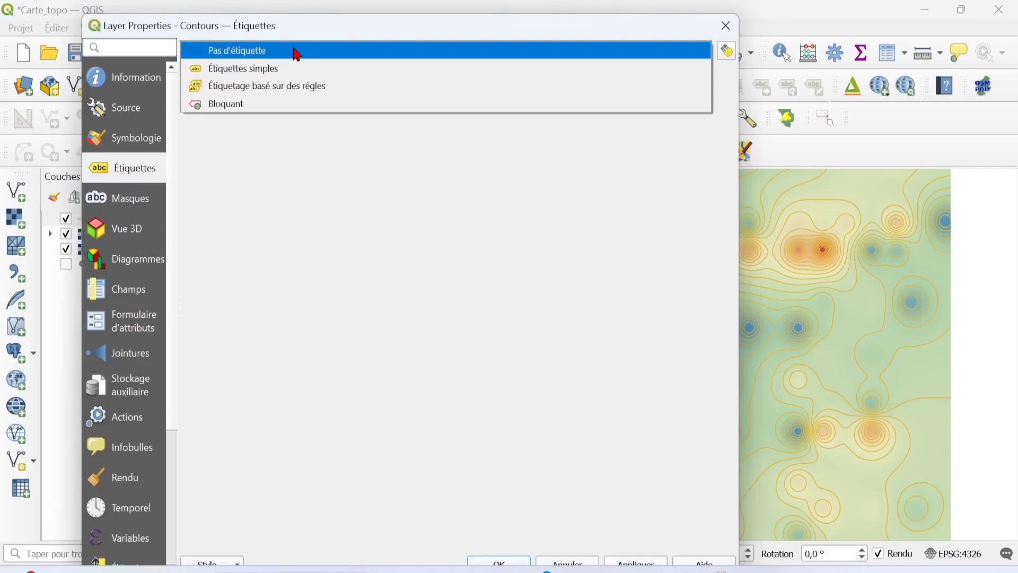
{"action": "left_click", "coordinate": [227, 77]}
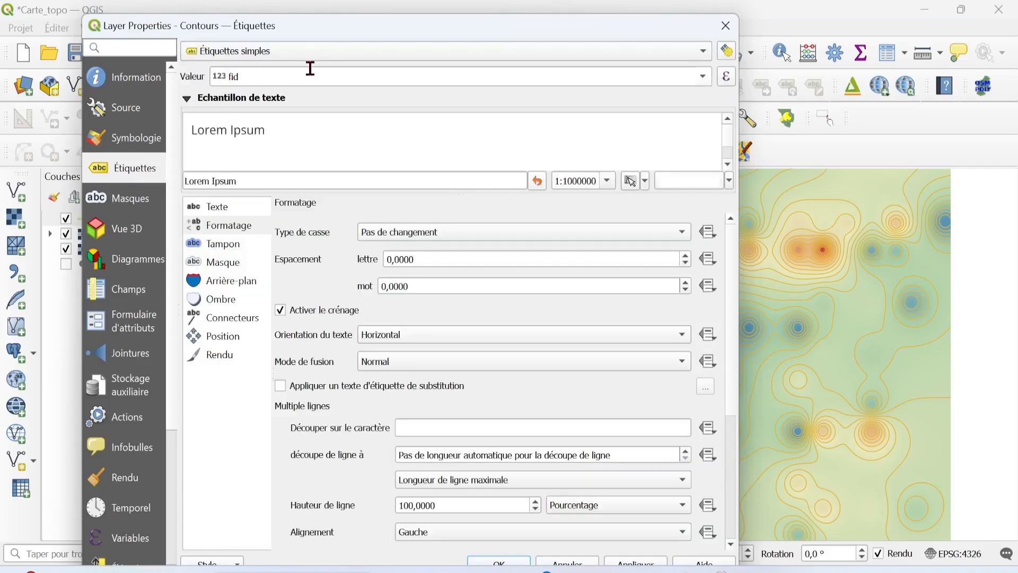
{"action": "left_click", "coordinate": [705, 77]}
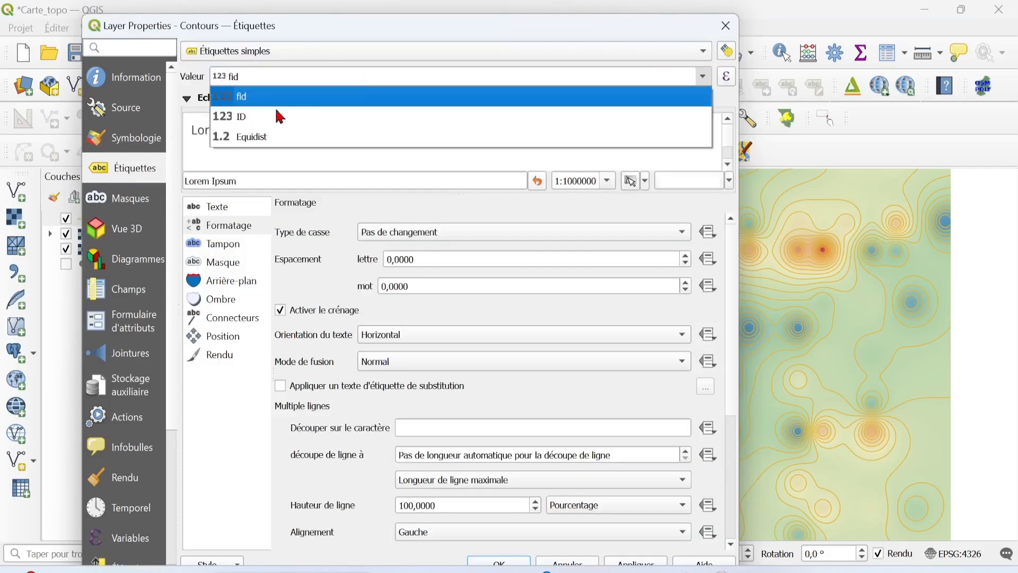
{"action": "left_click", "coordinate": [242, 136]}
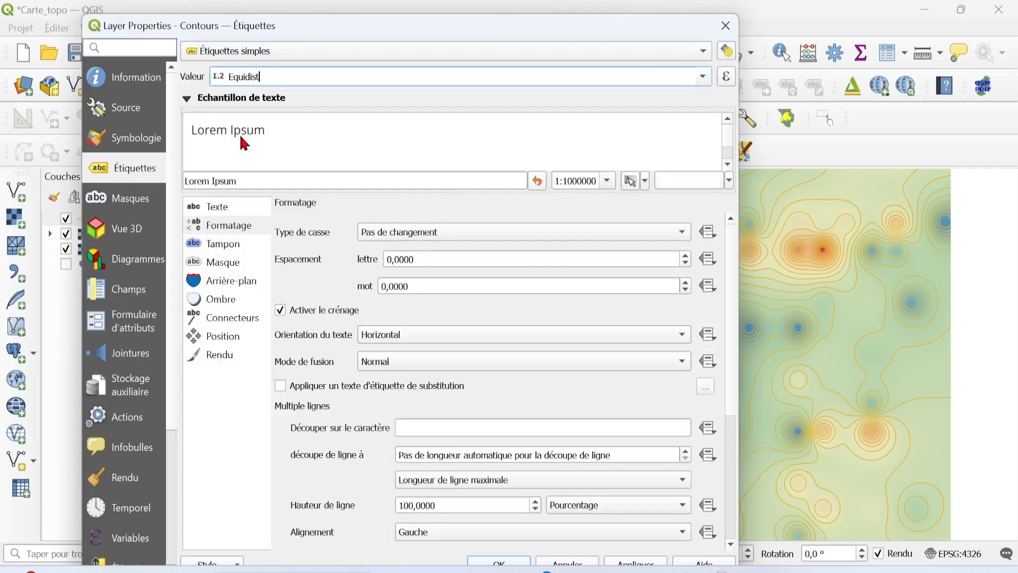
{"action": "left_click", "coordinate": [652, 564]}
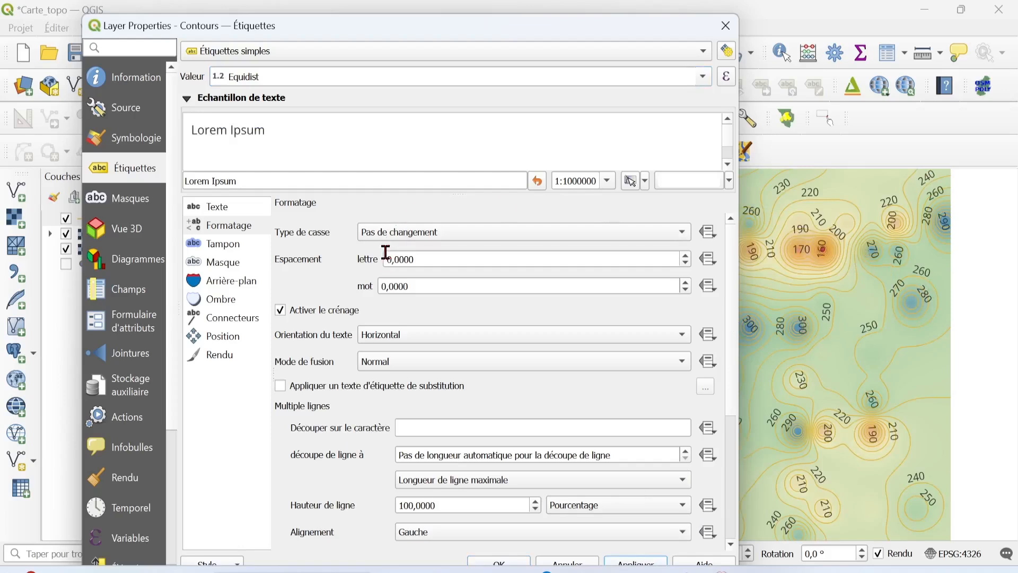
Set the text size of the contour labels to 8 points and accept the layer properties
{"action": "left_click", "coordinate": [221, 207]}
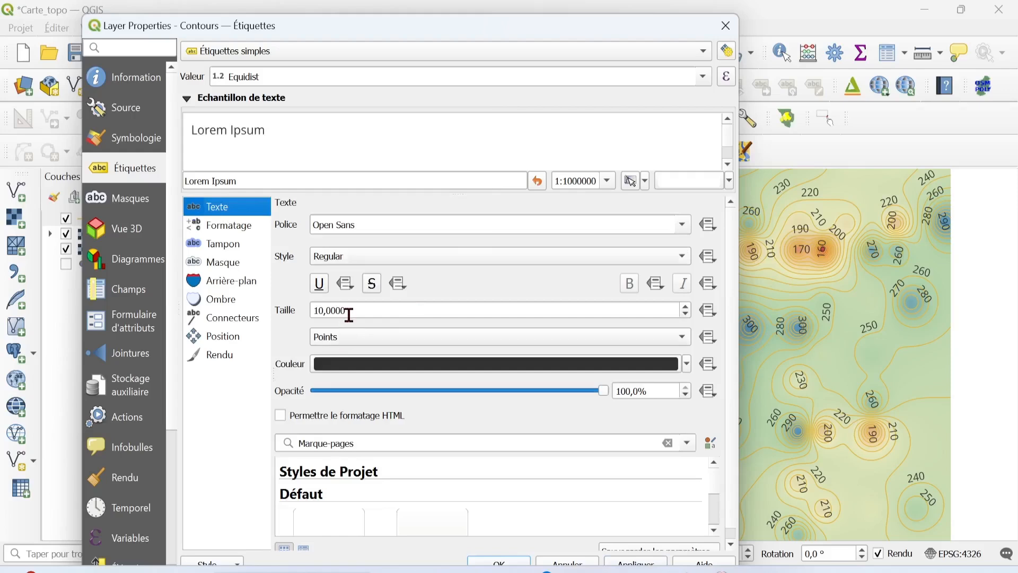
{"action": "left_click_drag", "start_coordinate": [348, 311], "coordinate": [257, 311]}
{"action": "type", "text": "8"}
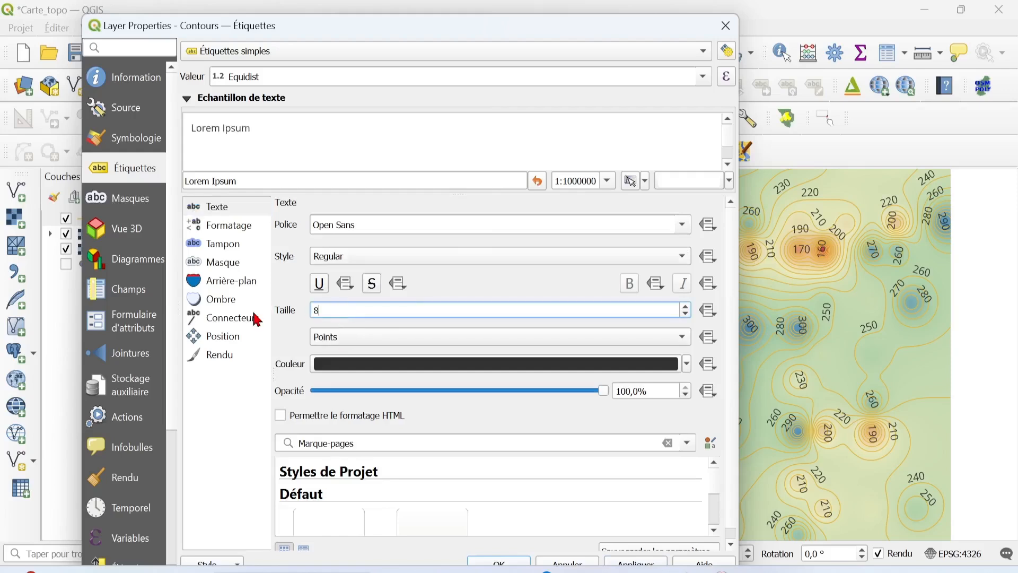
{"action": "left_click_drag", "start_coordinate": [452, 21], "coordinate": [492, 45]}
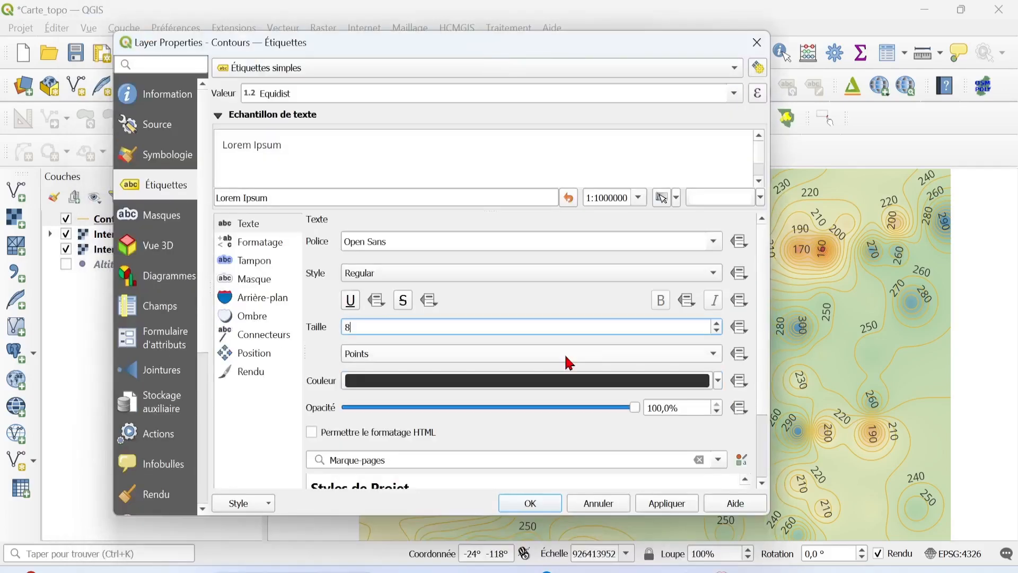
{"action": "left_click", "coordinate": [531, 502]}
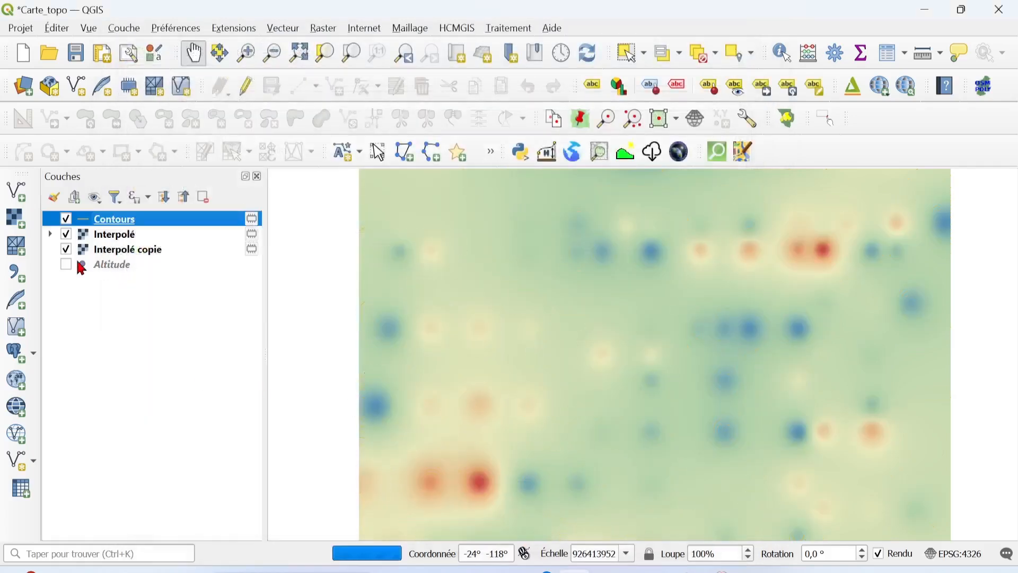
Hide the Interpolé and Interpolé copie rasters and examine the elevation labels along the contour lines at several scales
{"action": "left_click", "coordinate": [65, 248]}
{"action": "left_click", "coordinate": [66, 234]}
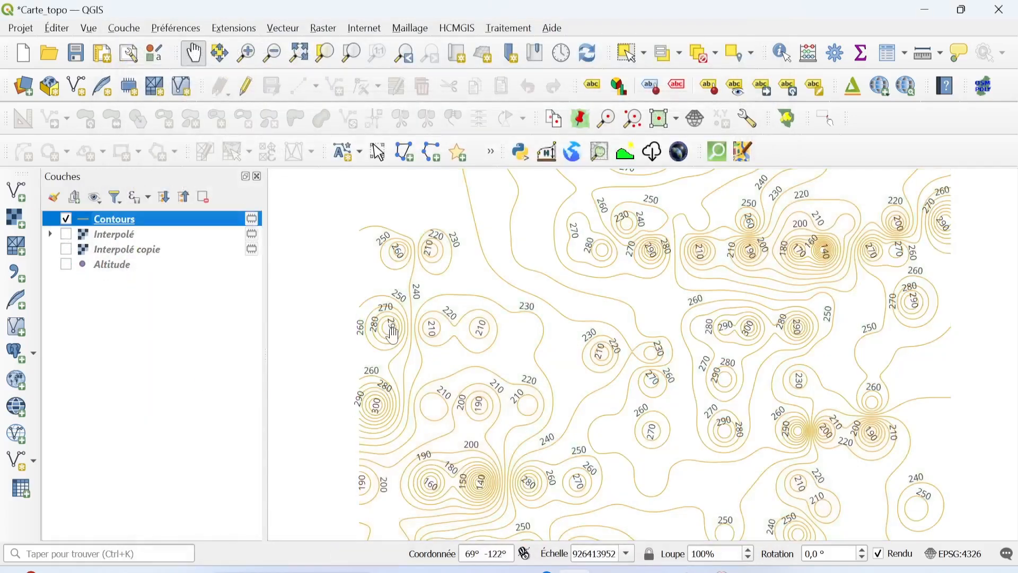
{"action": "scroll", "coordinate": [618, 302], "scroll_direction": "up", "scroll_amount": 3}
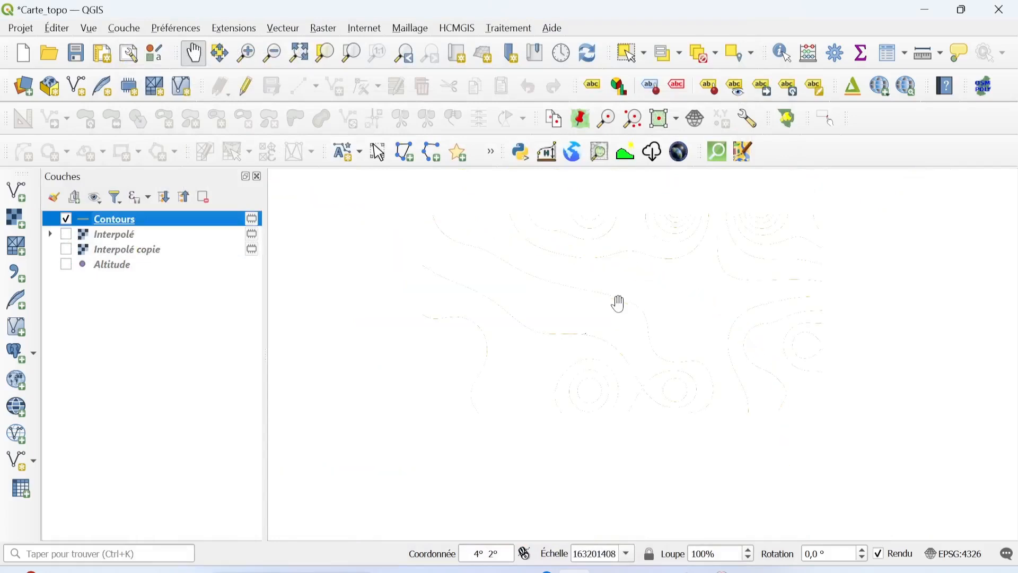
{"action": "scroll", "coordinate": [618, 303], "scroll_direction": "down", "scroll_amount": 2}
{"action": "scroll", "coordinate": [618, 303], "scroll_direction": "down", "scroll_amount": 1}
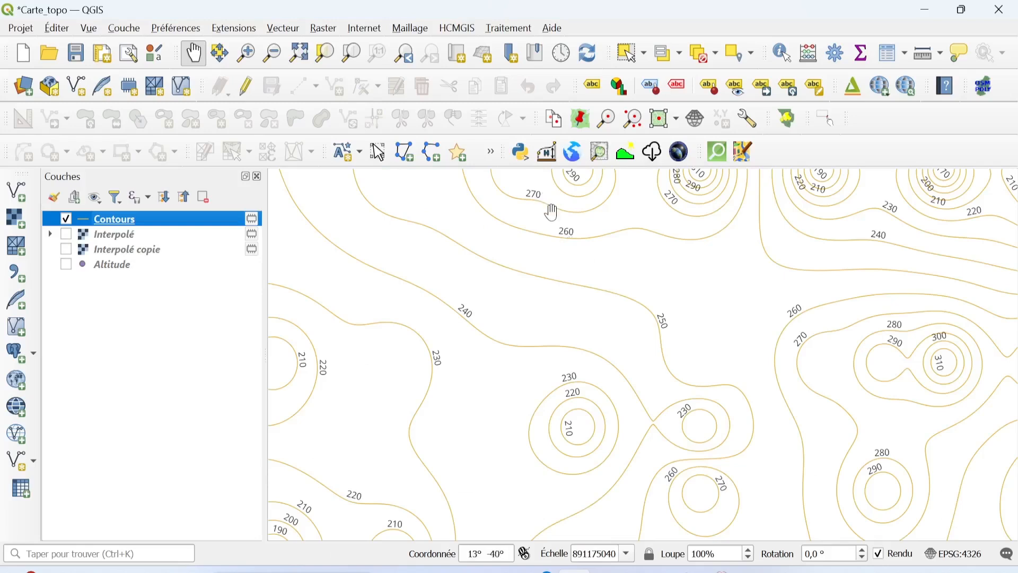
{"action": "left_click_drag", "start_coordinate": [556, 217], "coordinate": [546, 280]}
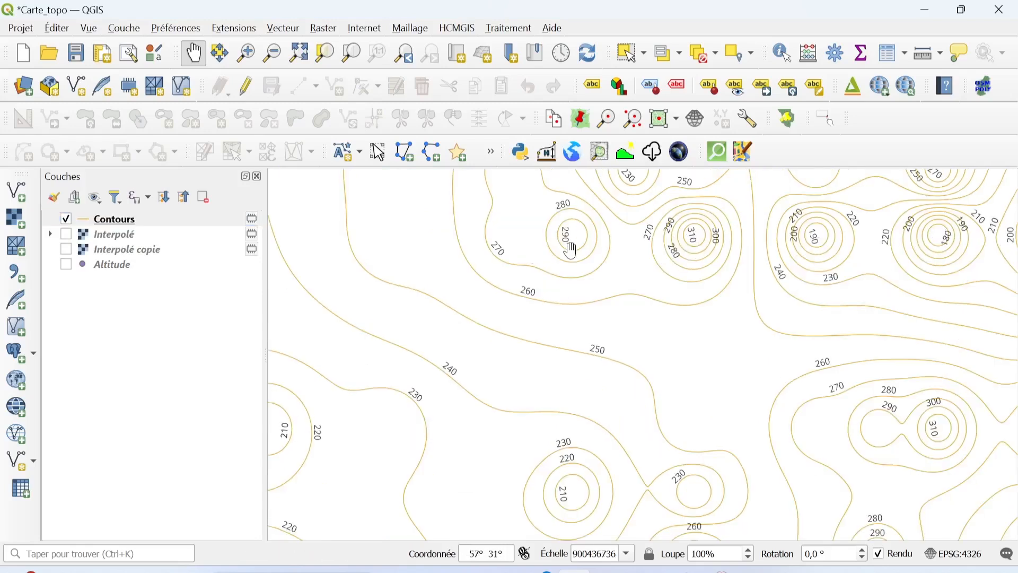
{"action": "scroll", "coordinate": [615, 282], "scroll_direction": "up", "scroll_amount": 3}
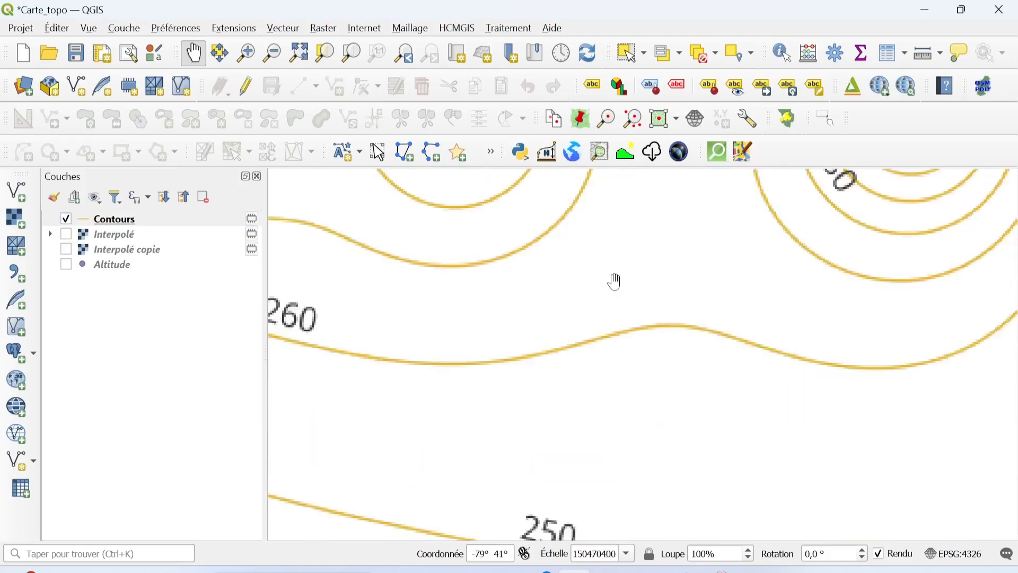
{"action": "left_click_drag", "start_coordinate": [598, 400], "coordinate": [717, 464]}
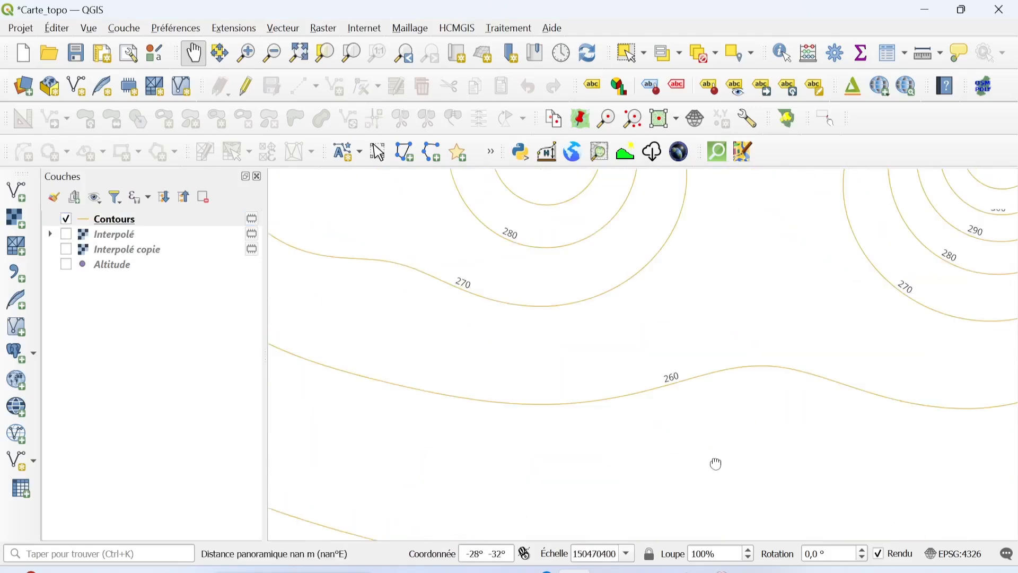
{"action": "scroll", "coordinate": [589, 436], "scroll_direction": "down", "scroll_amount": 1}
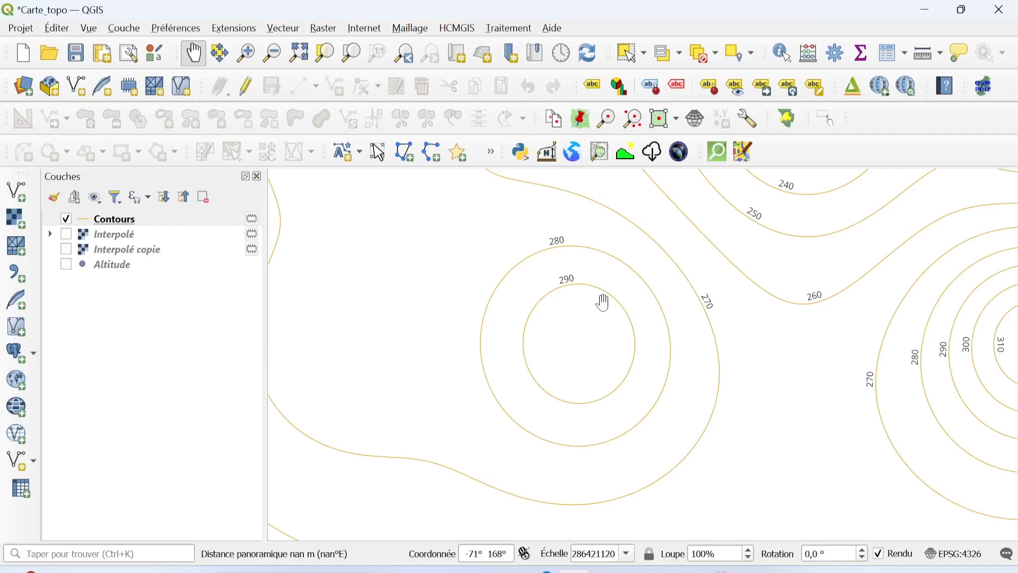
{"action": "left_click_drag", "start_coordinate": [602, 298], "coordinate": [580, 270]}
{"action": "scroll", "coordinate": [581, 271], "scroll_direction": "down", "scroll_amount": 2}
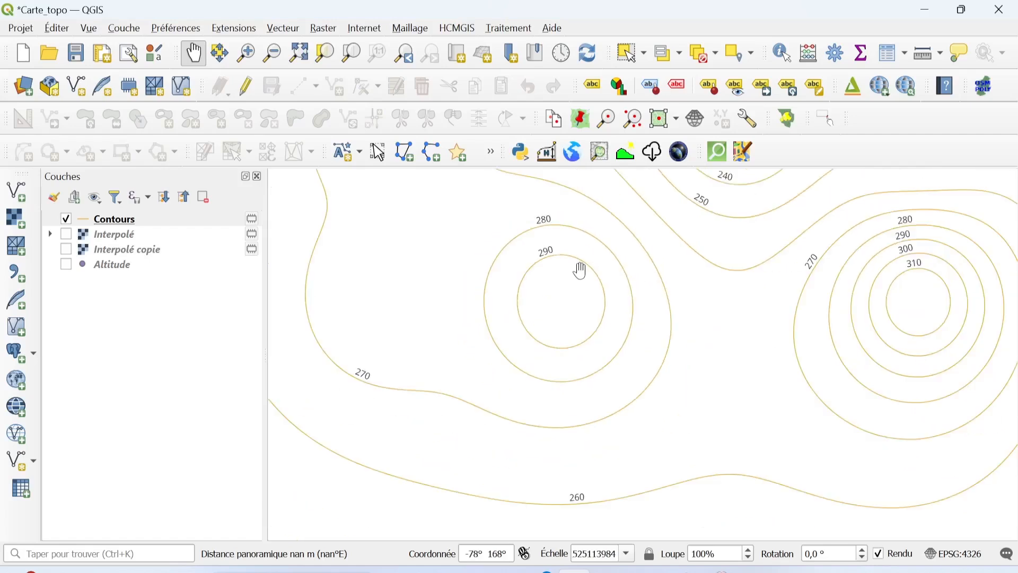
{"action": "scroll", "coordinate": [580, 271], "scroll_direction": "up", "scroll_amount": 1}
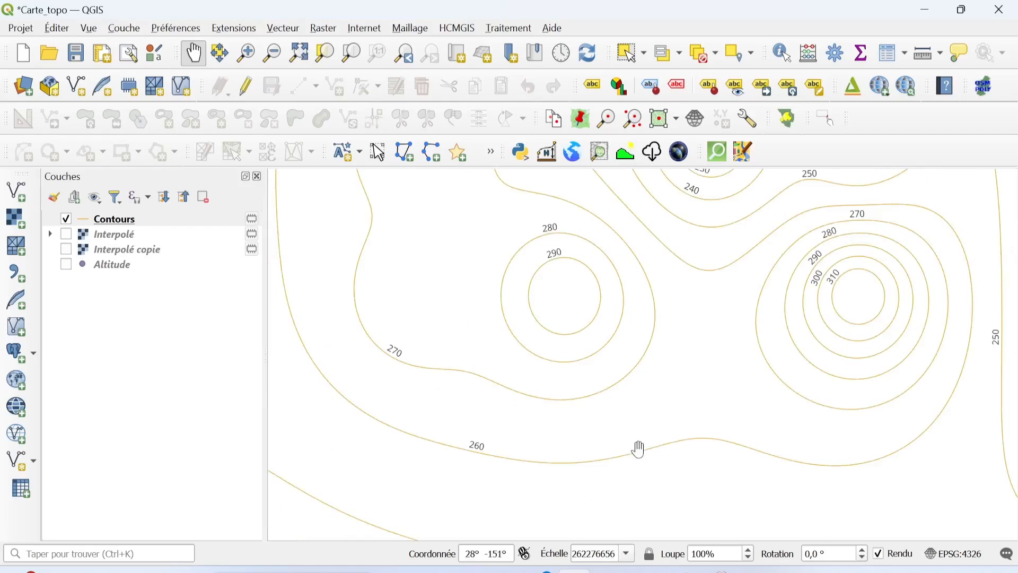
{"action": "scroll", "coordinate": [638, 449], "scroll_direction": "up", "scroll_amount": 1}
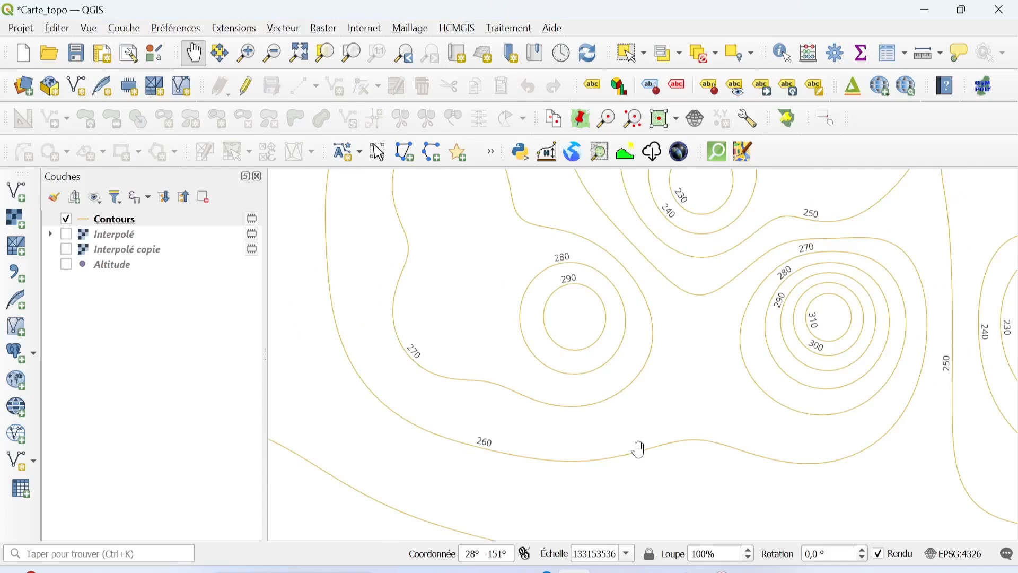